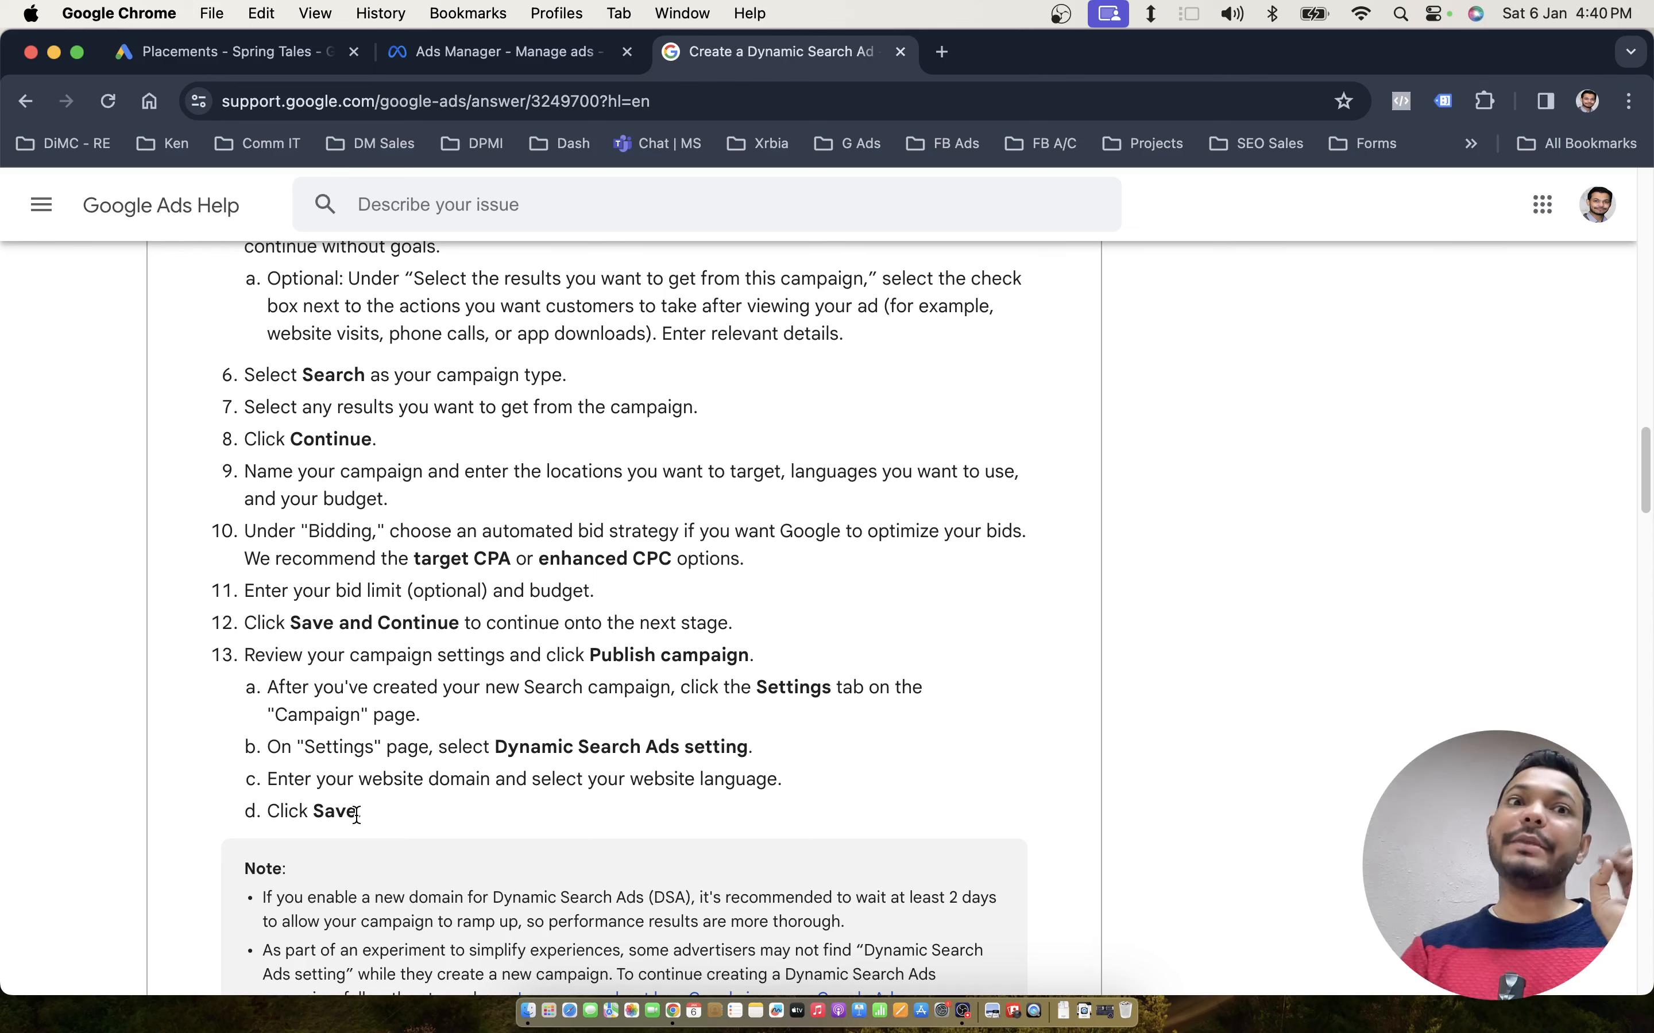
Switch to Google Ads and start a new campaign from the account's all-campaigns list
{"action": "left_click", "coordinate": [232, 51]}
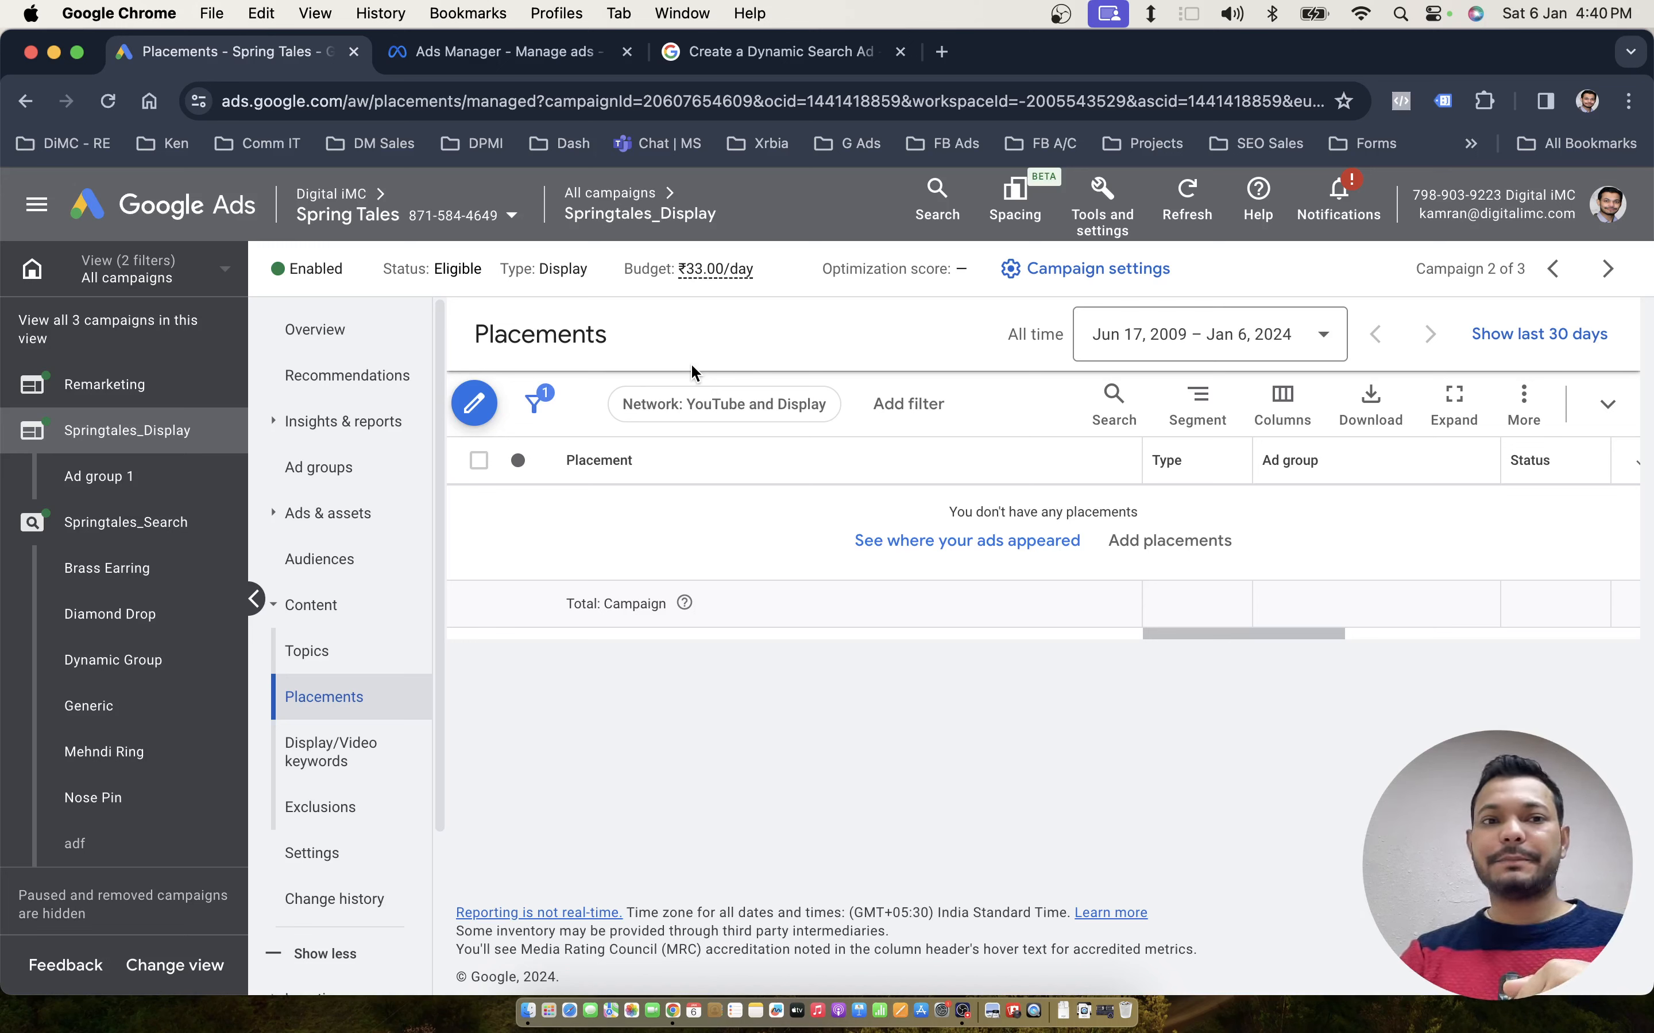
{"action": "left_click", "coordinate": [142, 283]}
{"action": "left_click", "coordinate": [338, 395]}
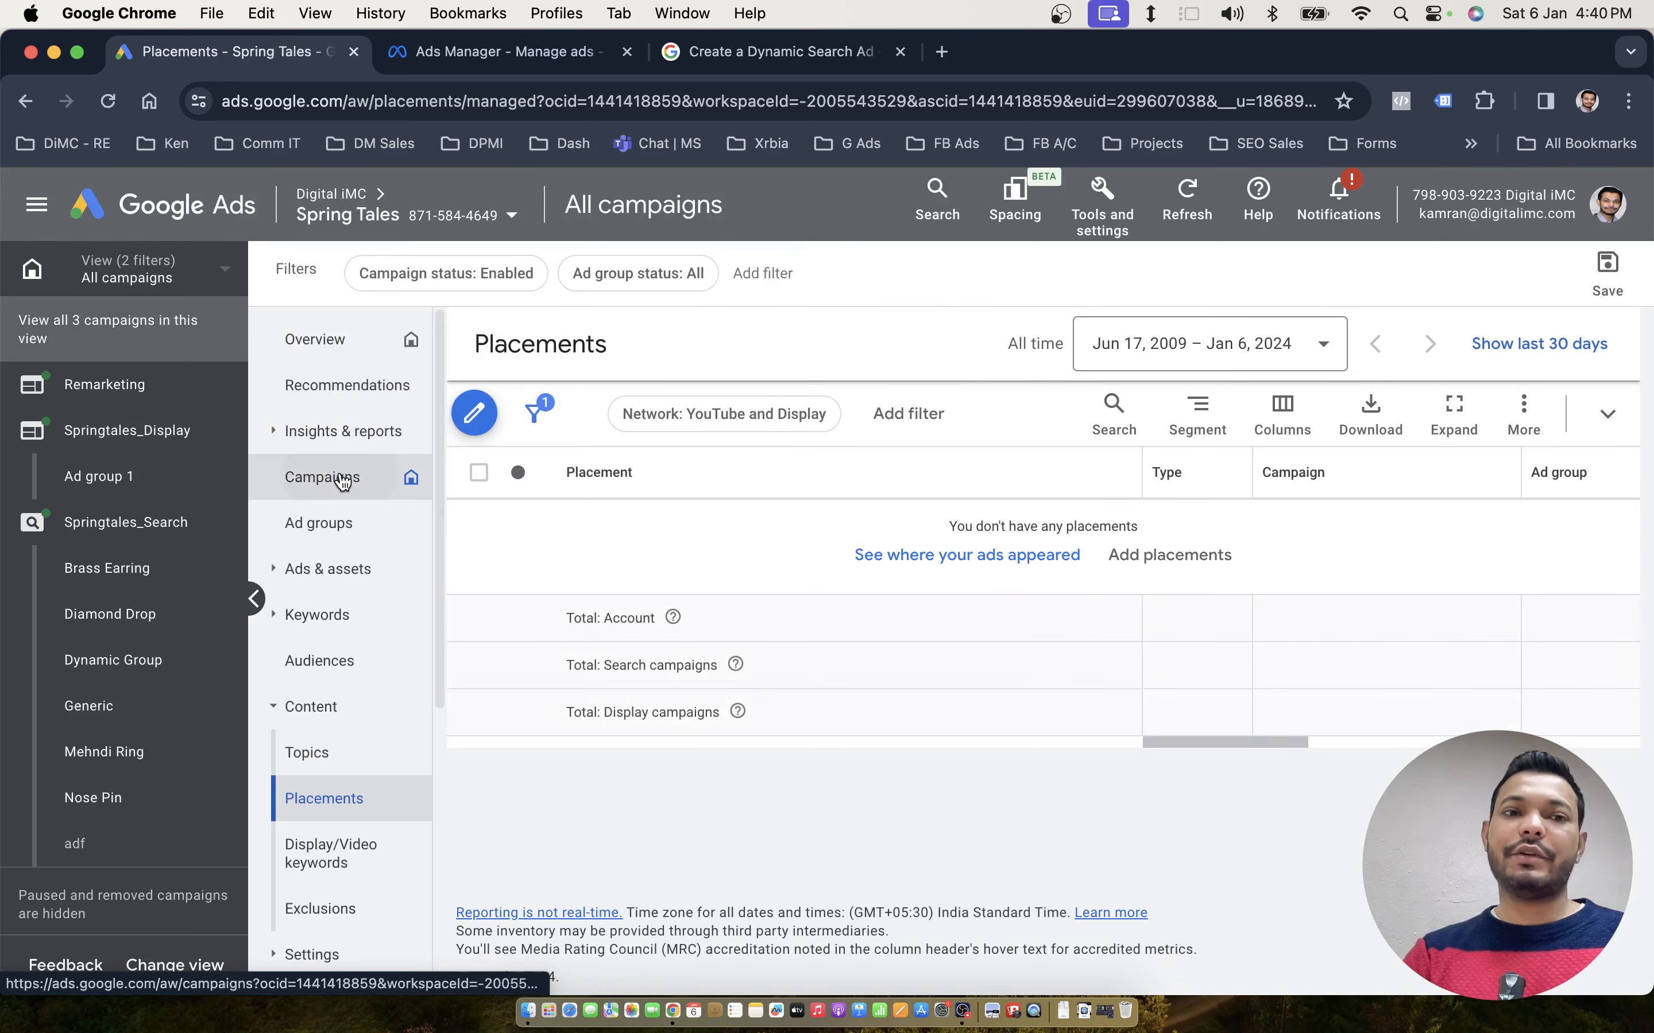
{"action": "left_click", "coordinate": [341, 479]}
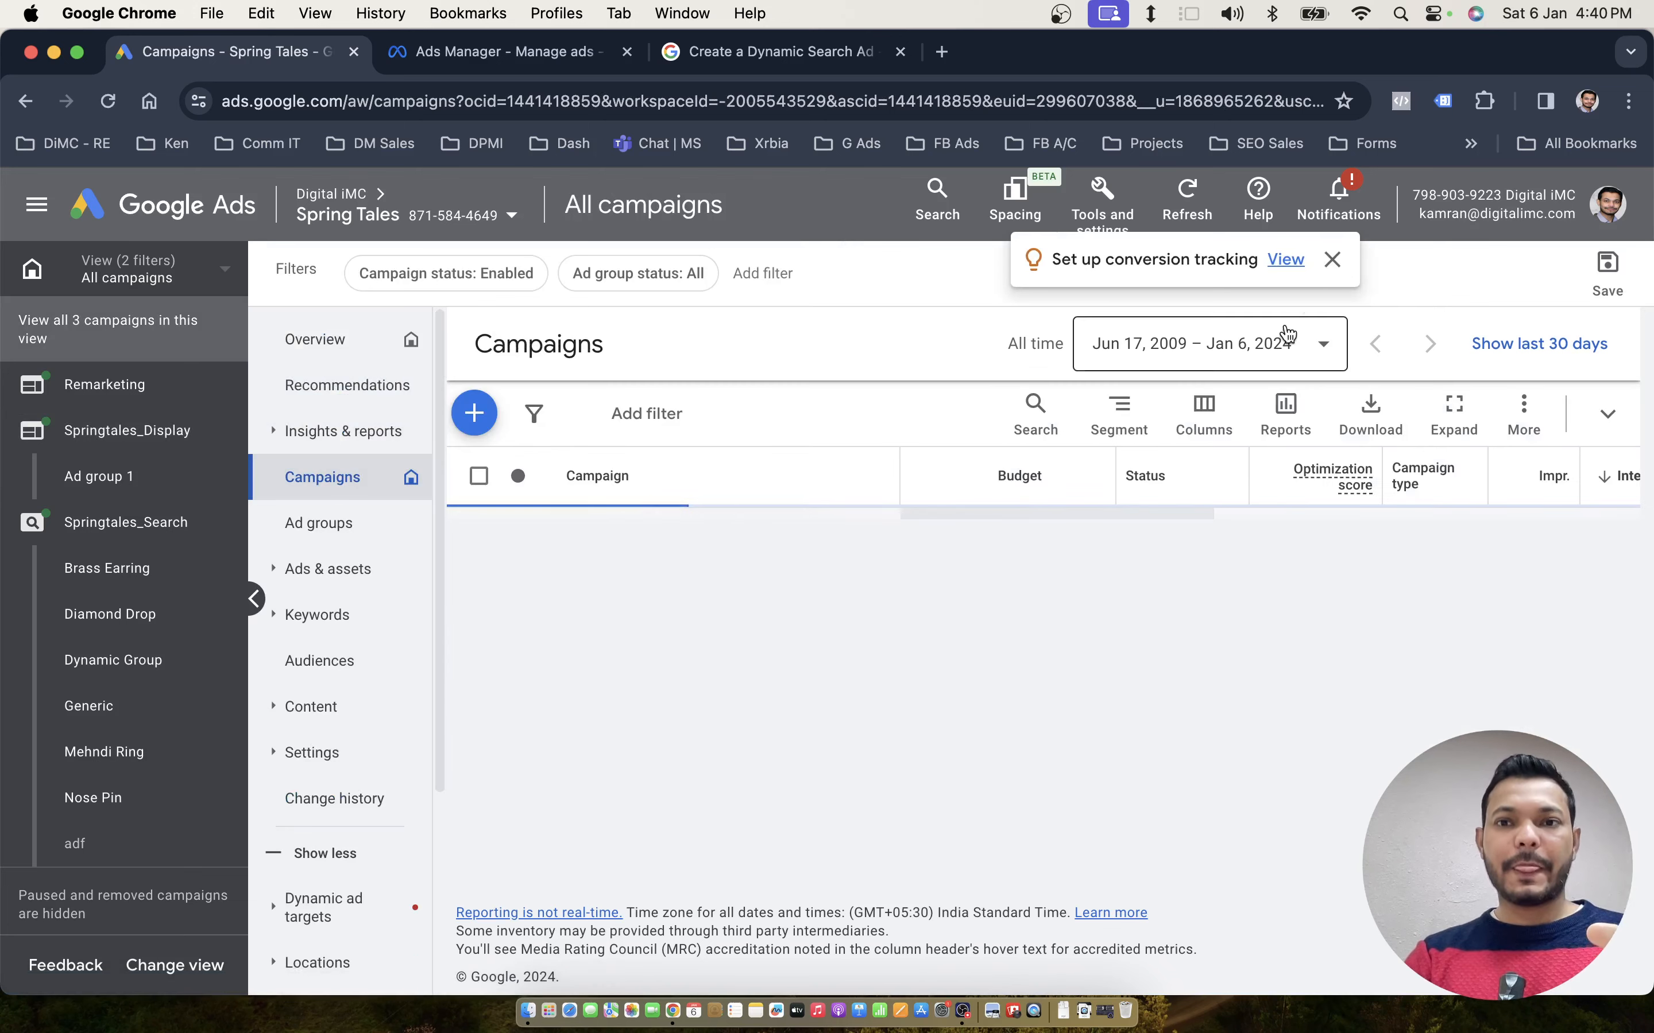
{"action": "left_click", "coordinate": [1331, 261]}
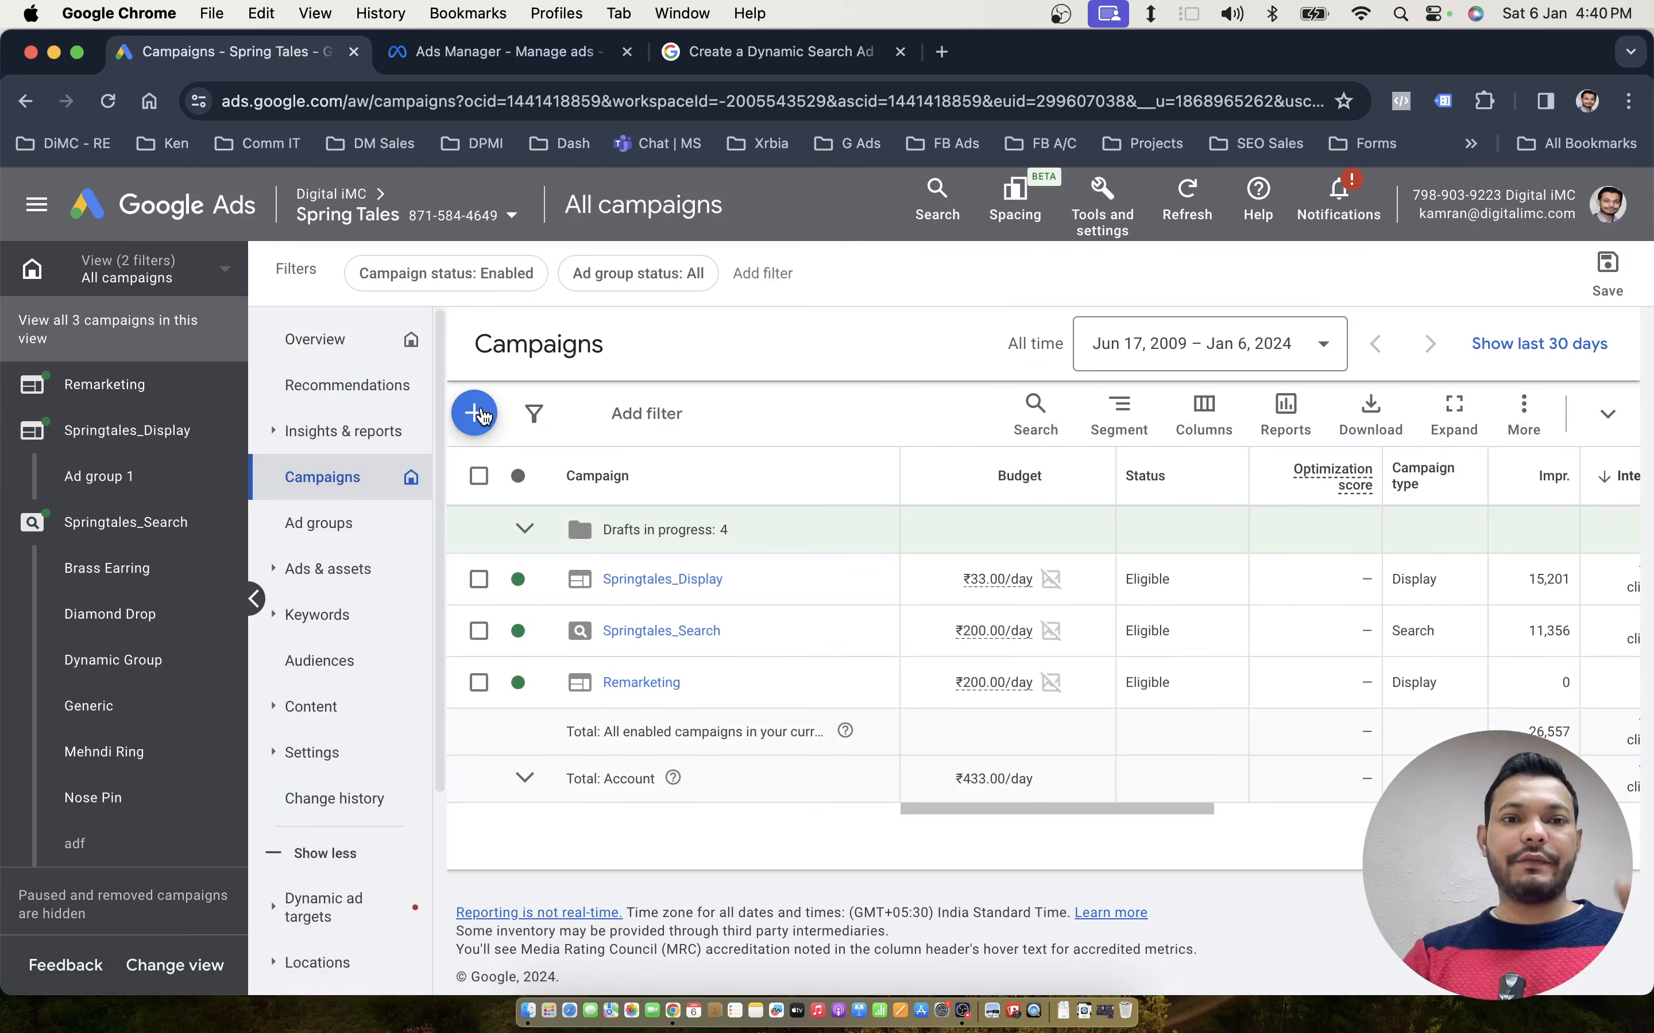
{"action": "left_click", "coordinate": [478, 413]}
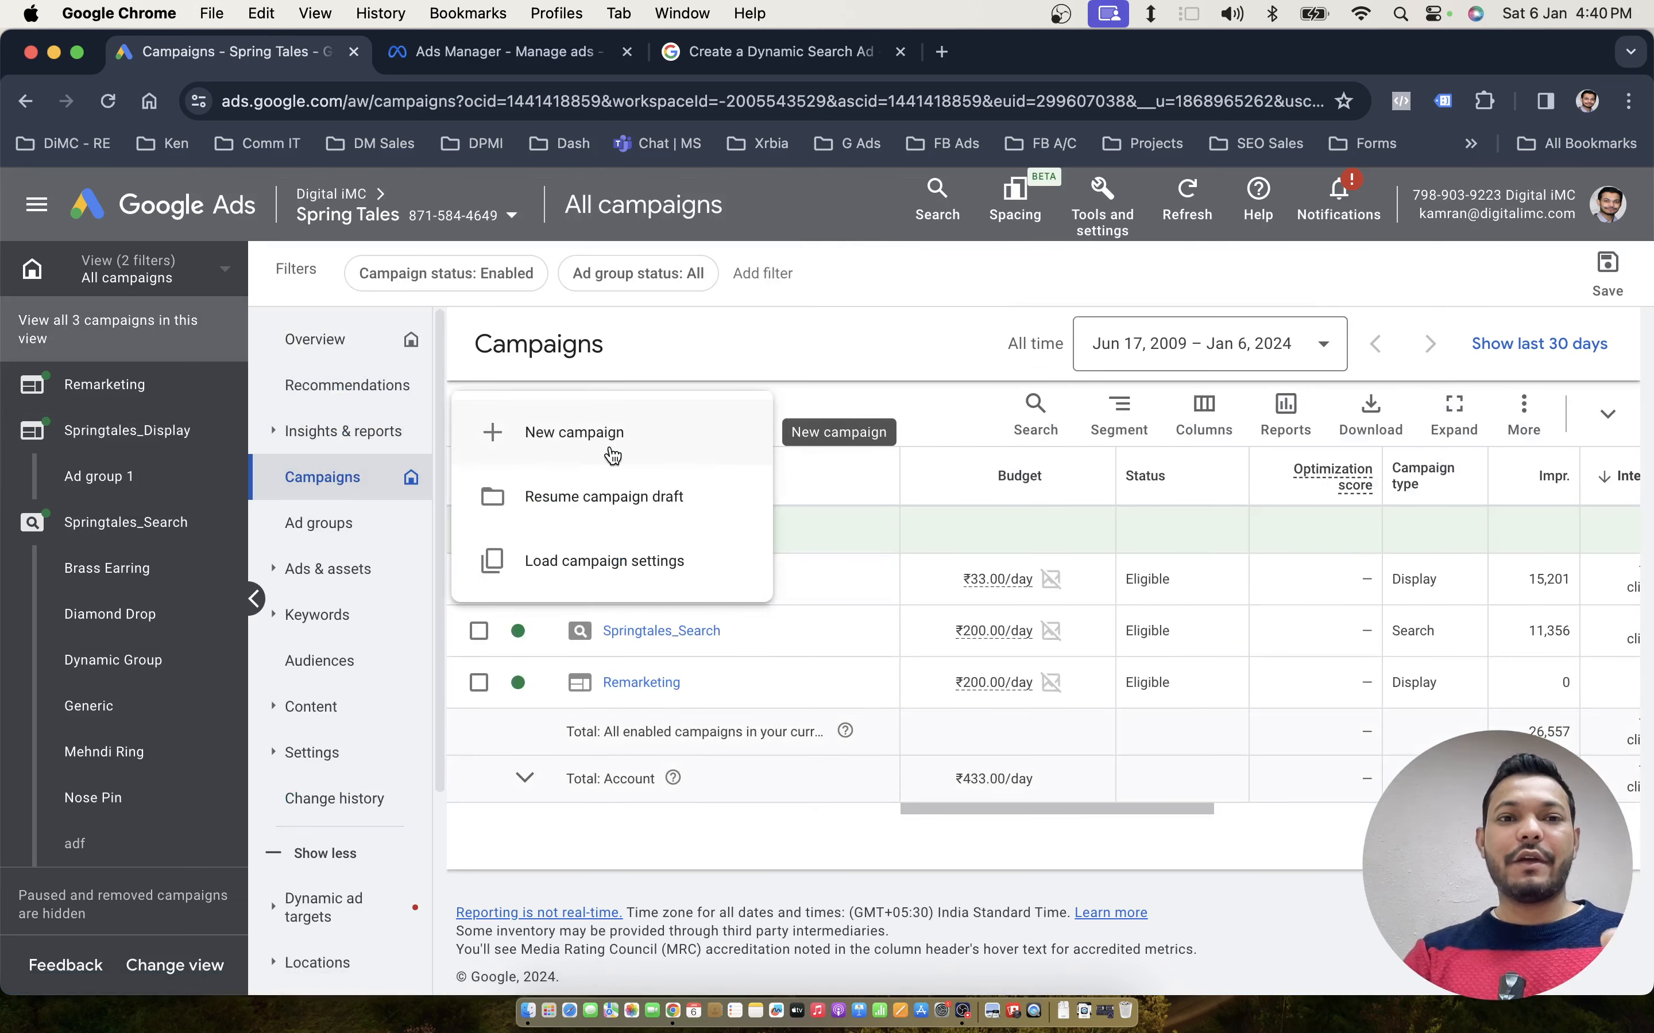
{"action": "left_click", "coordinate": [600, 441]}
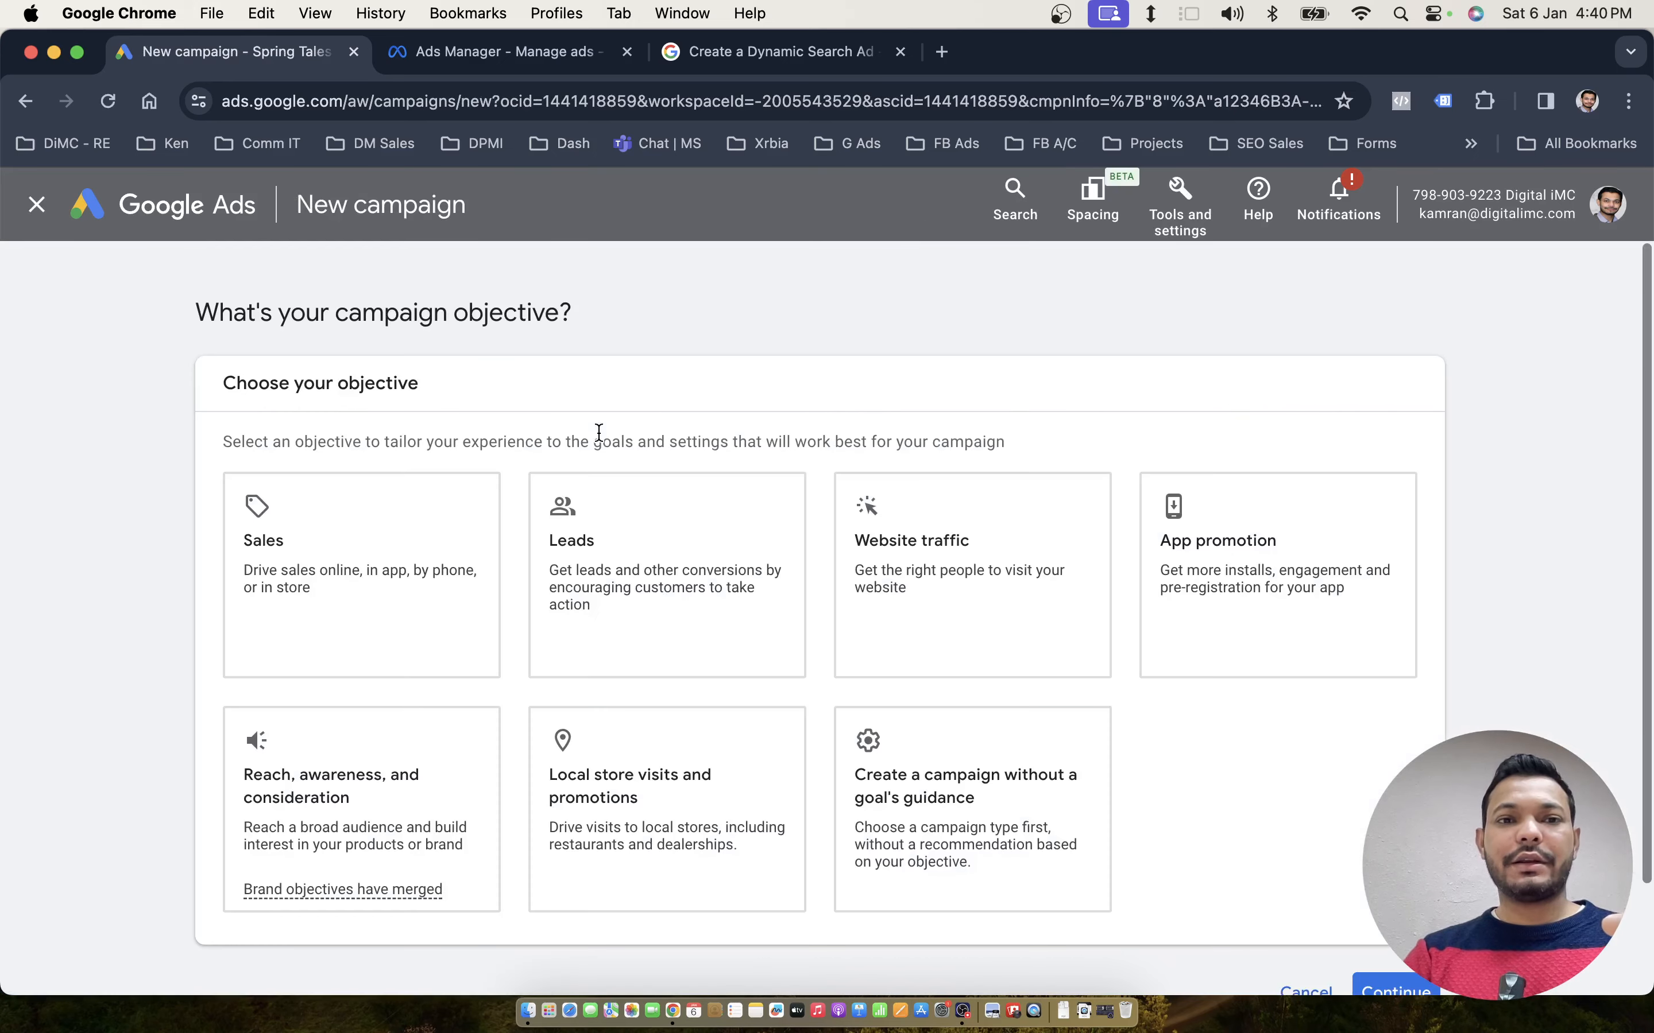
Choose the Sales objective with the Search campaign type and enable Website visits as the way to reach the goal
{"action": "left_click", "coordinate": [351, 609]}
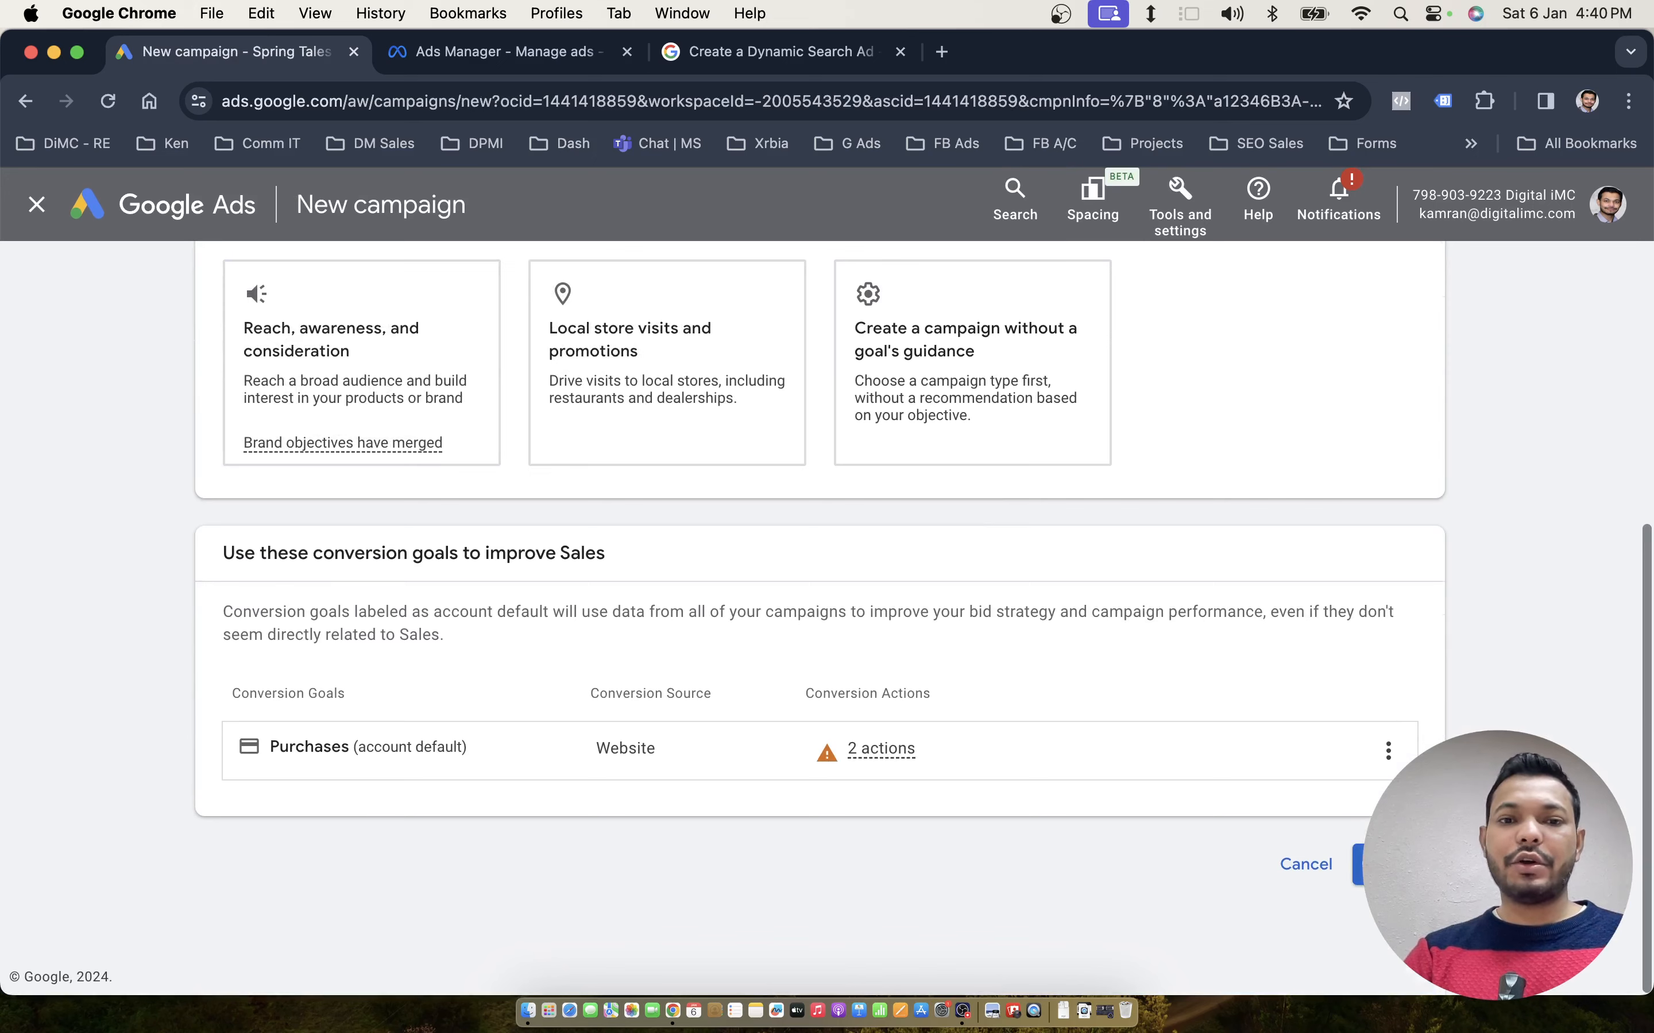
{"action": "left_click", "coordinate": [465, 679]}
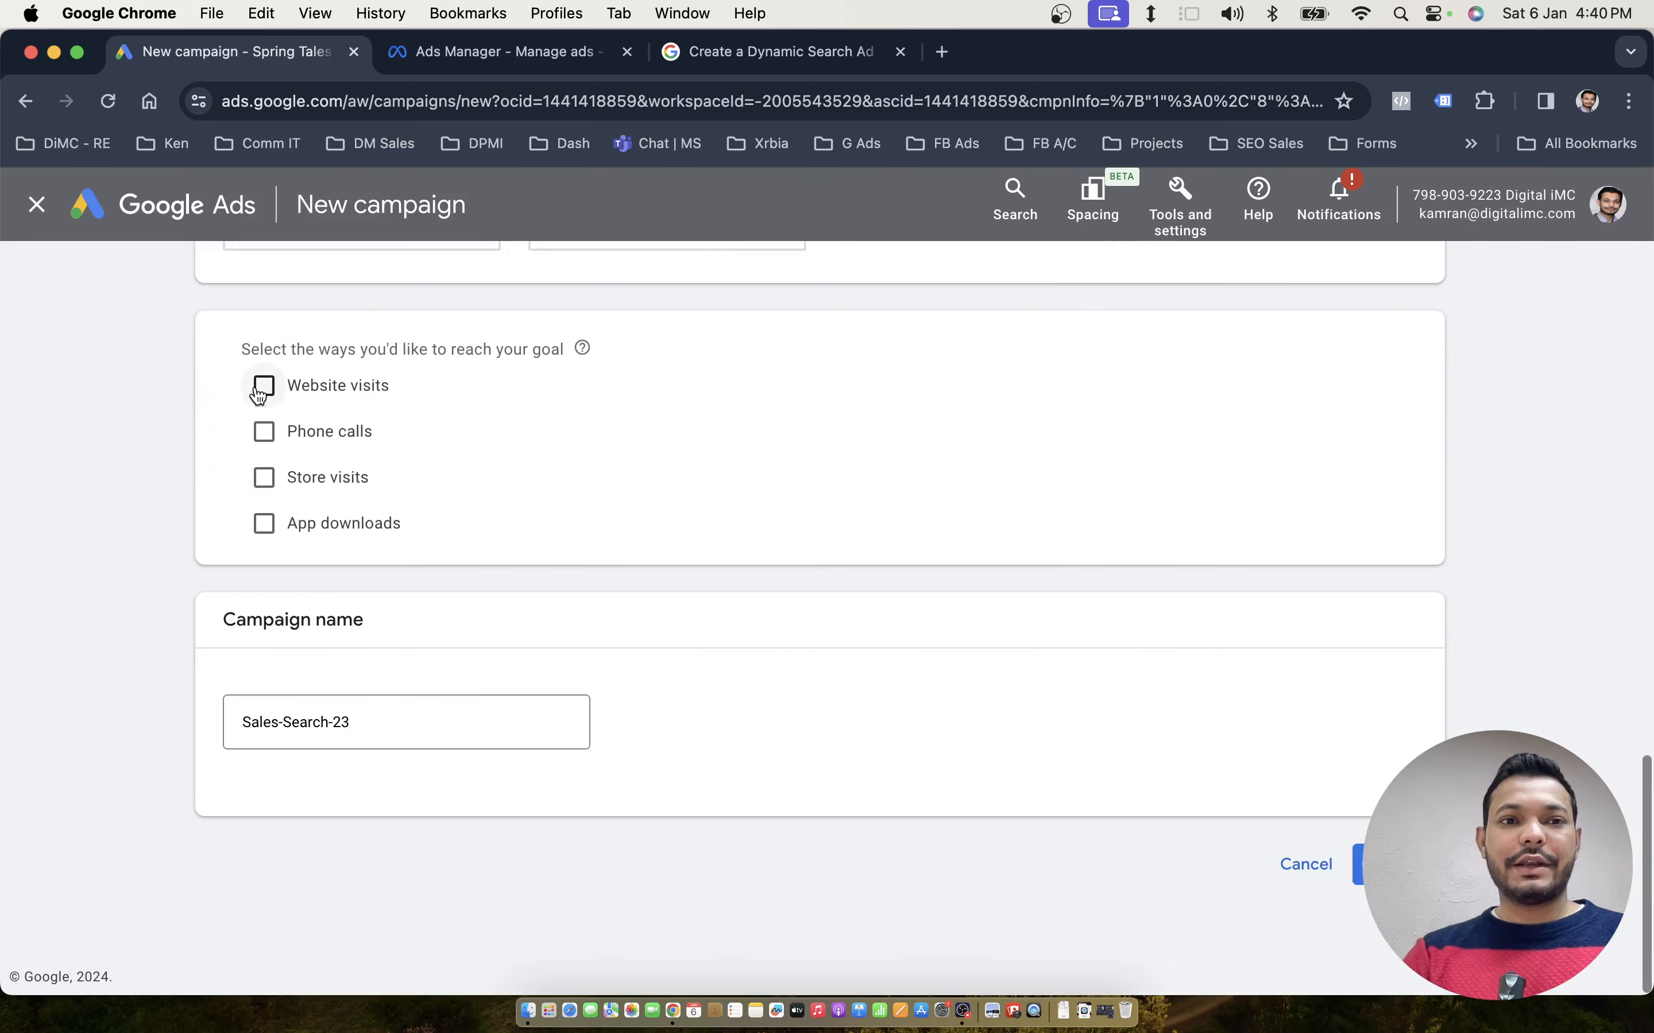
{"action": "left_click", "coordinate": [263, 387]}
{"action": "left_click", "coordinate": [412, 443]}
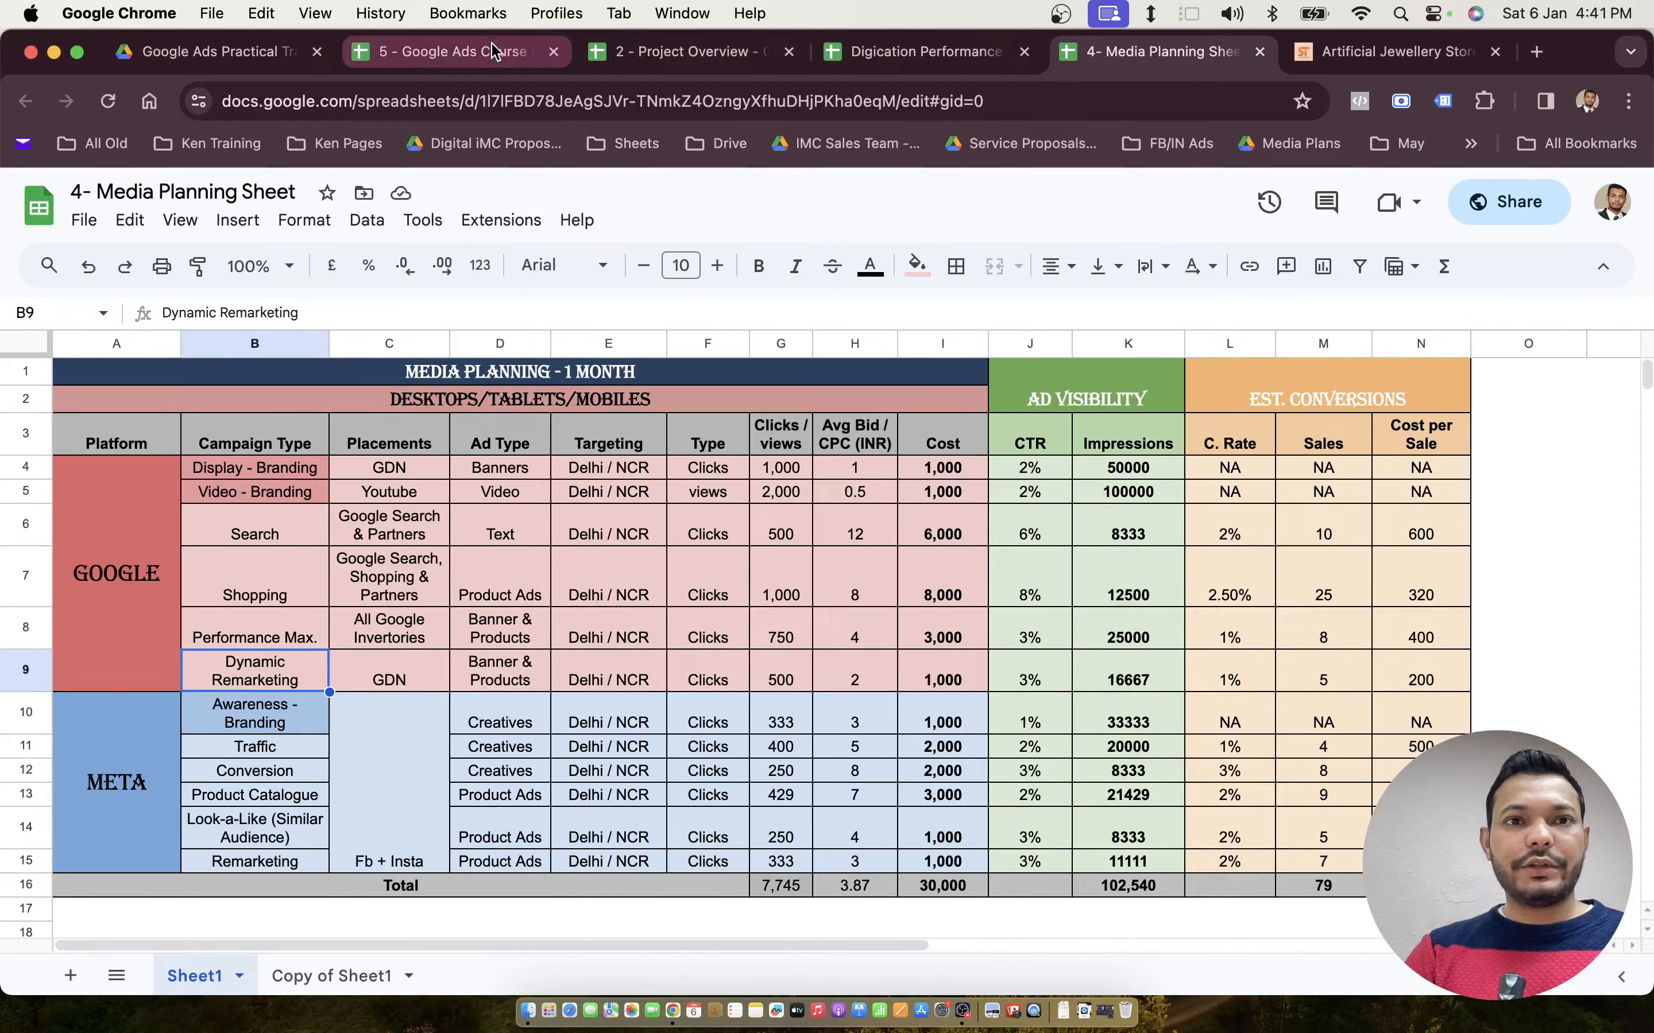
Open the springtales.shop store website from the Company / Website row of the Project Overview sheet
{"action": "left_click", "coordinate": [495, 52]}
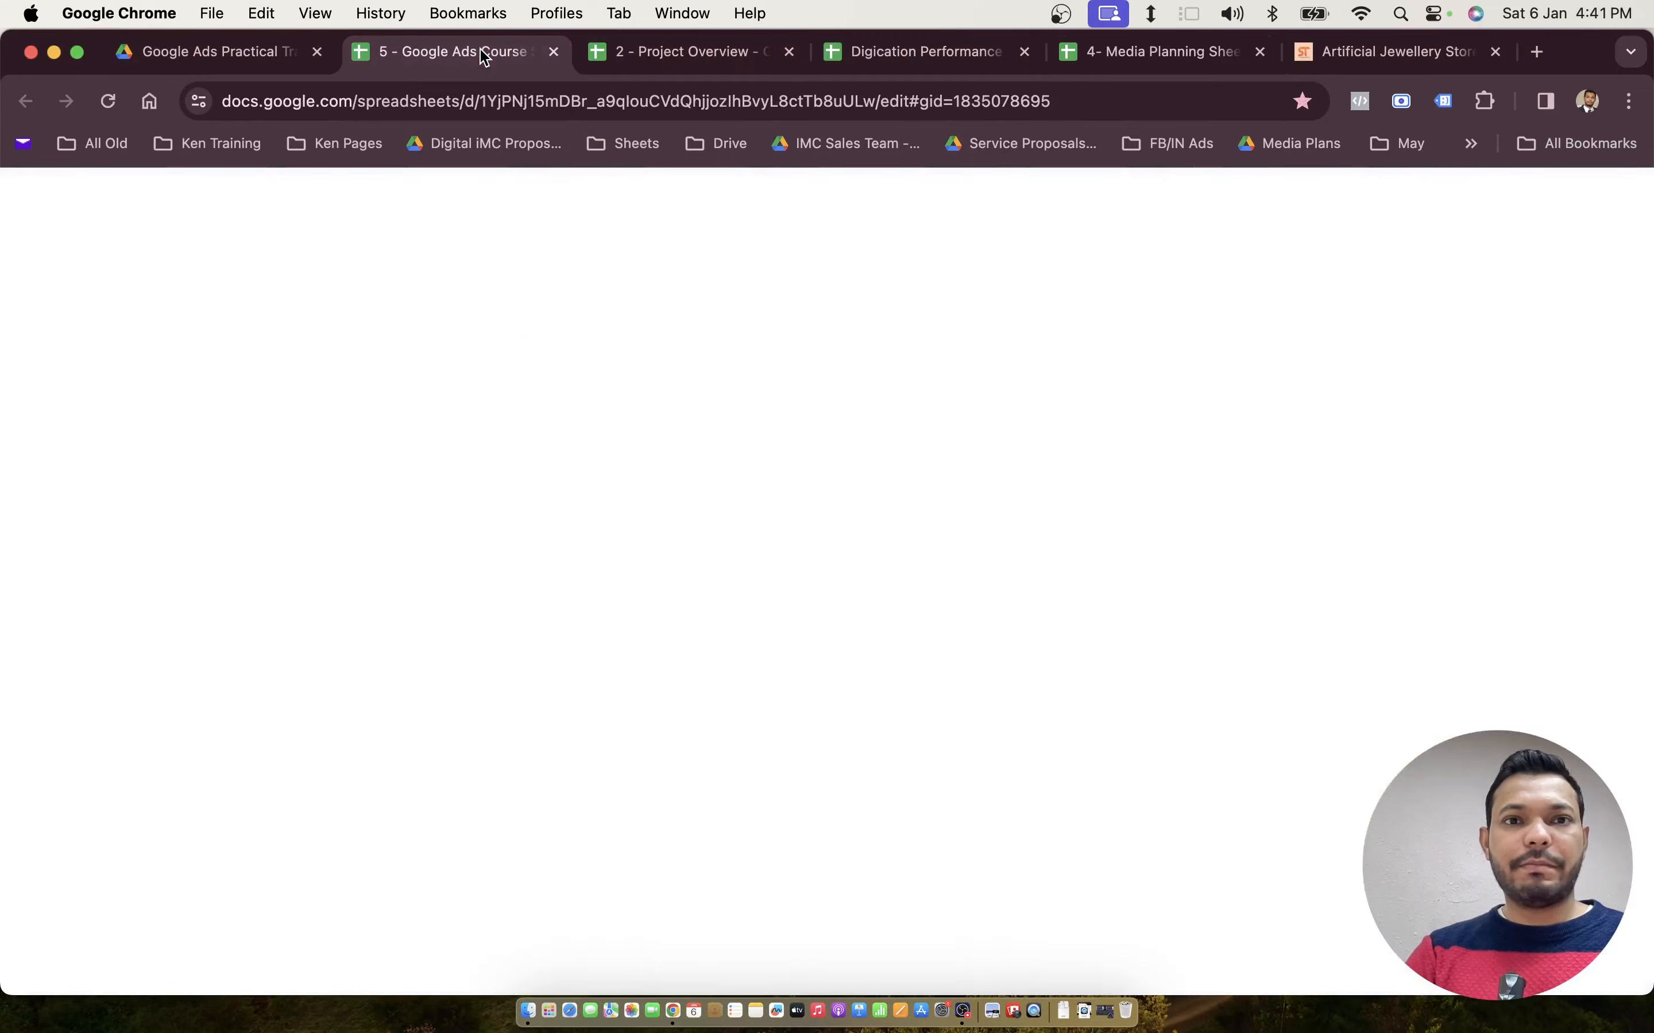
{"action": "left_click", "coordinate": [612, 54]}
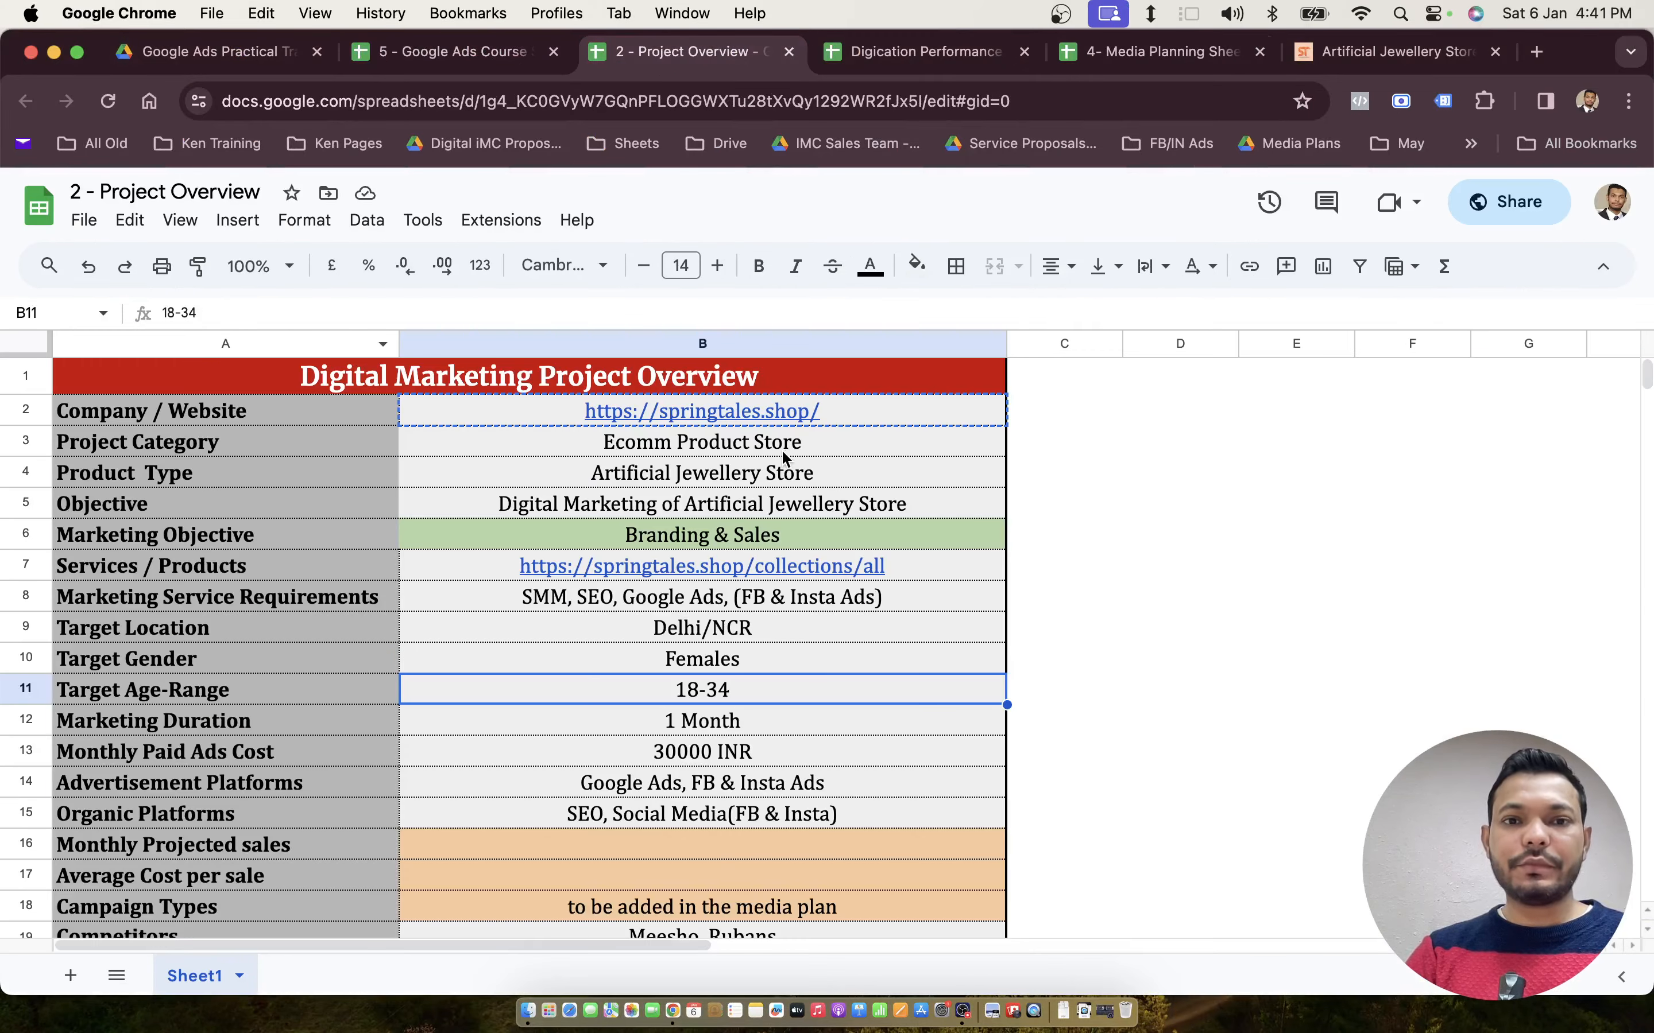
{"action": "left_click", "coordinate": [862, 425]}
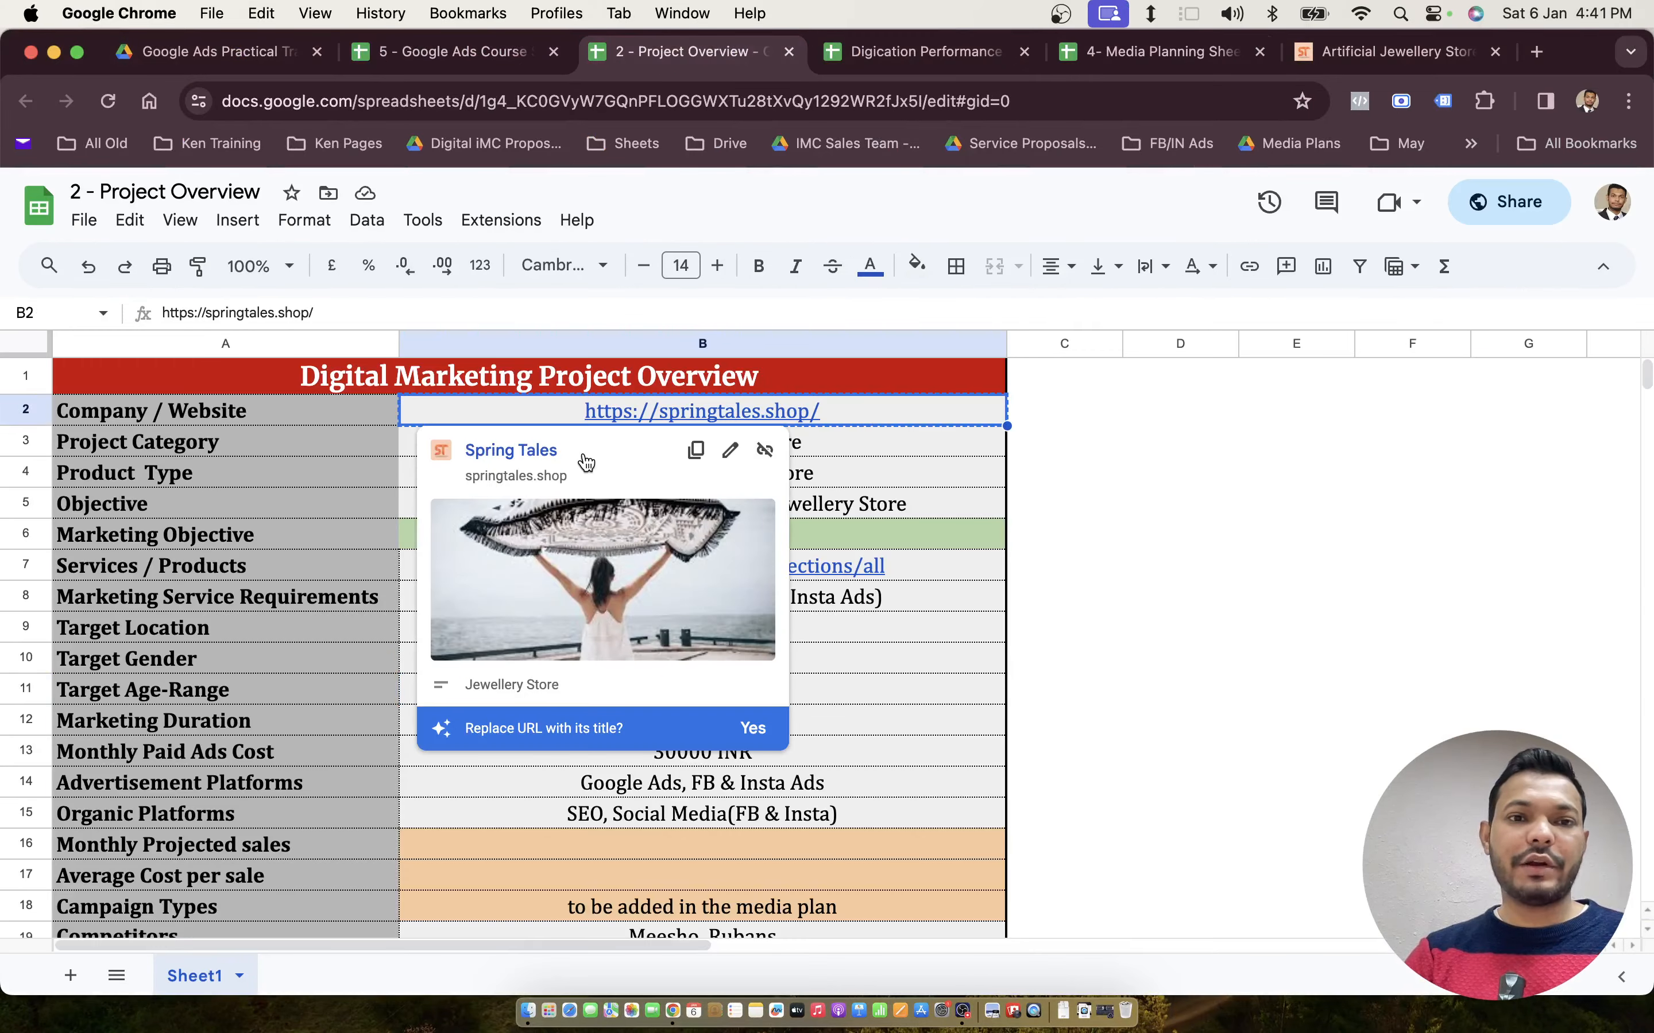
{"action": "left_click", "coordinate": [554, 451]}
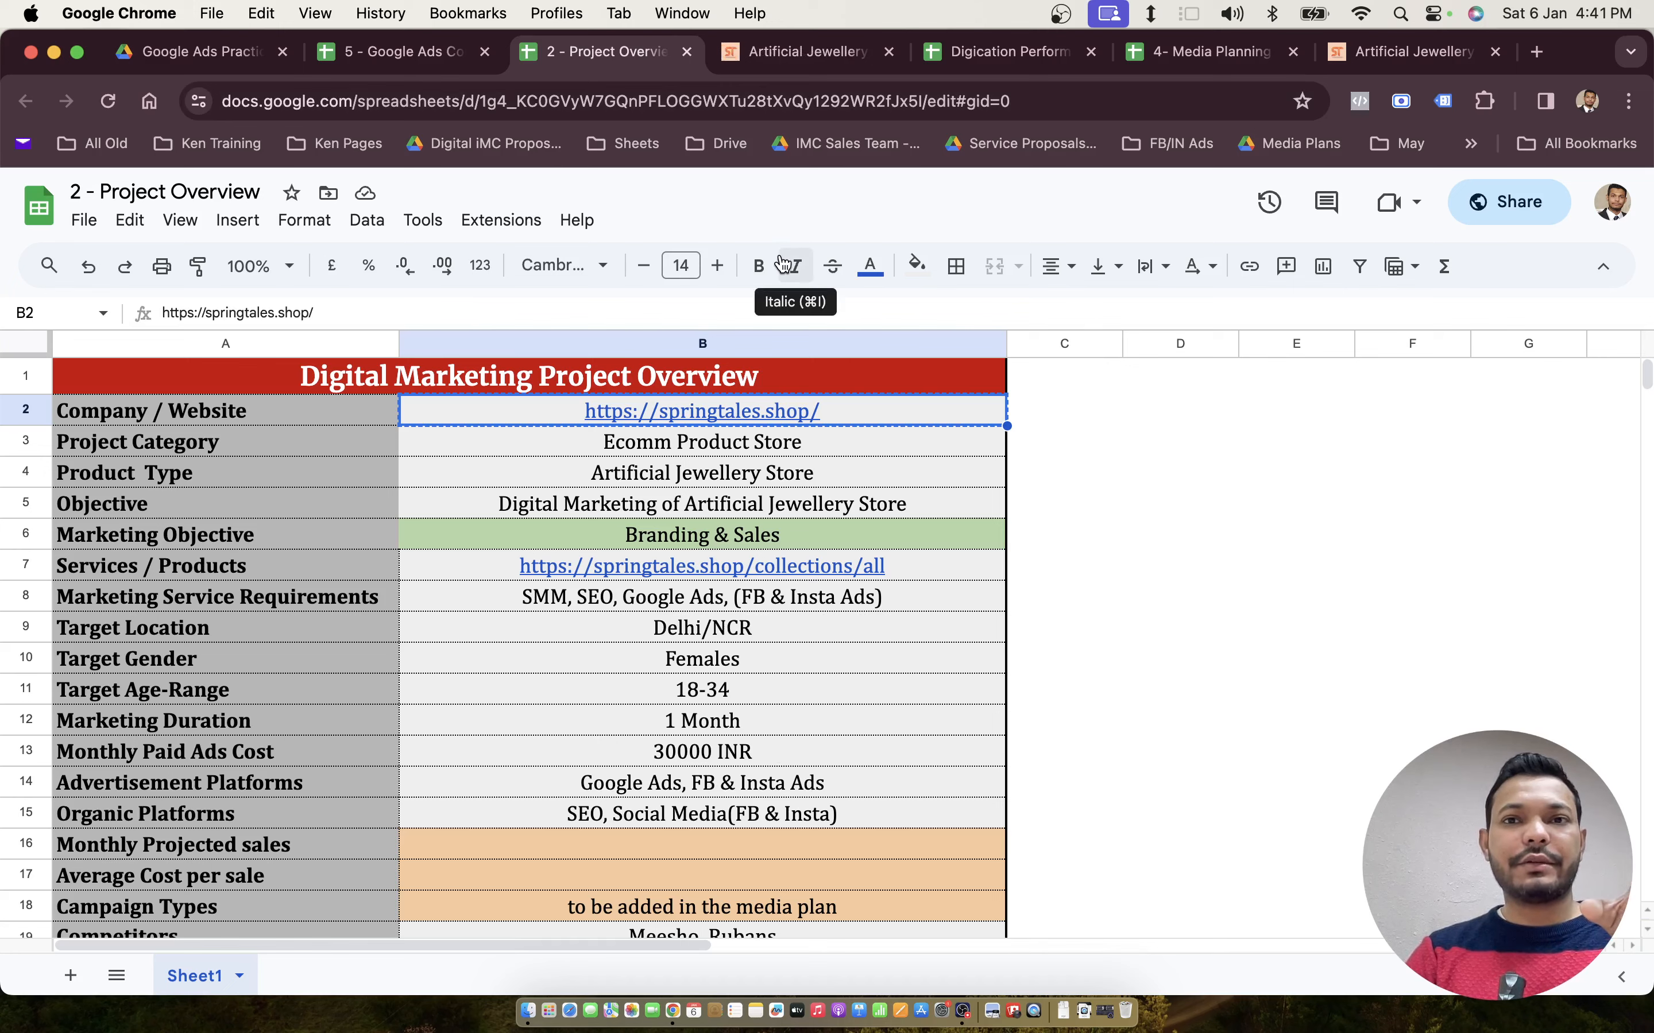
Review the Google campaign types in the Media Planning Sheet, from Display - Branding down to Dynamic Remarketing
{"action": "left_click", "coordinate": [1244, 65]}
{"action": "left_click_drag", "start_coordinate": [1244, 65], "coordinate": [820, 65]}
{"action": "left_click", "coordinate": [272, 472]}
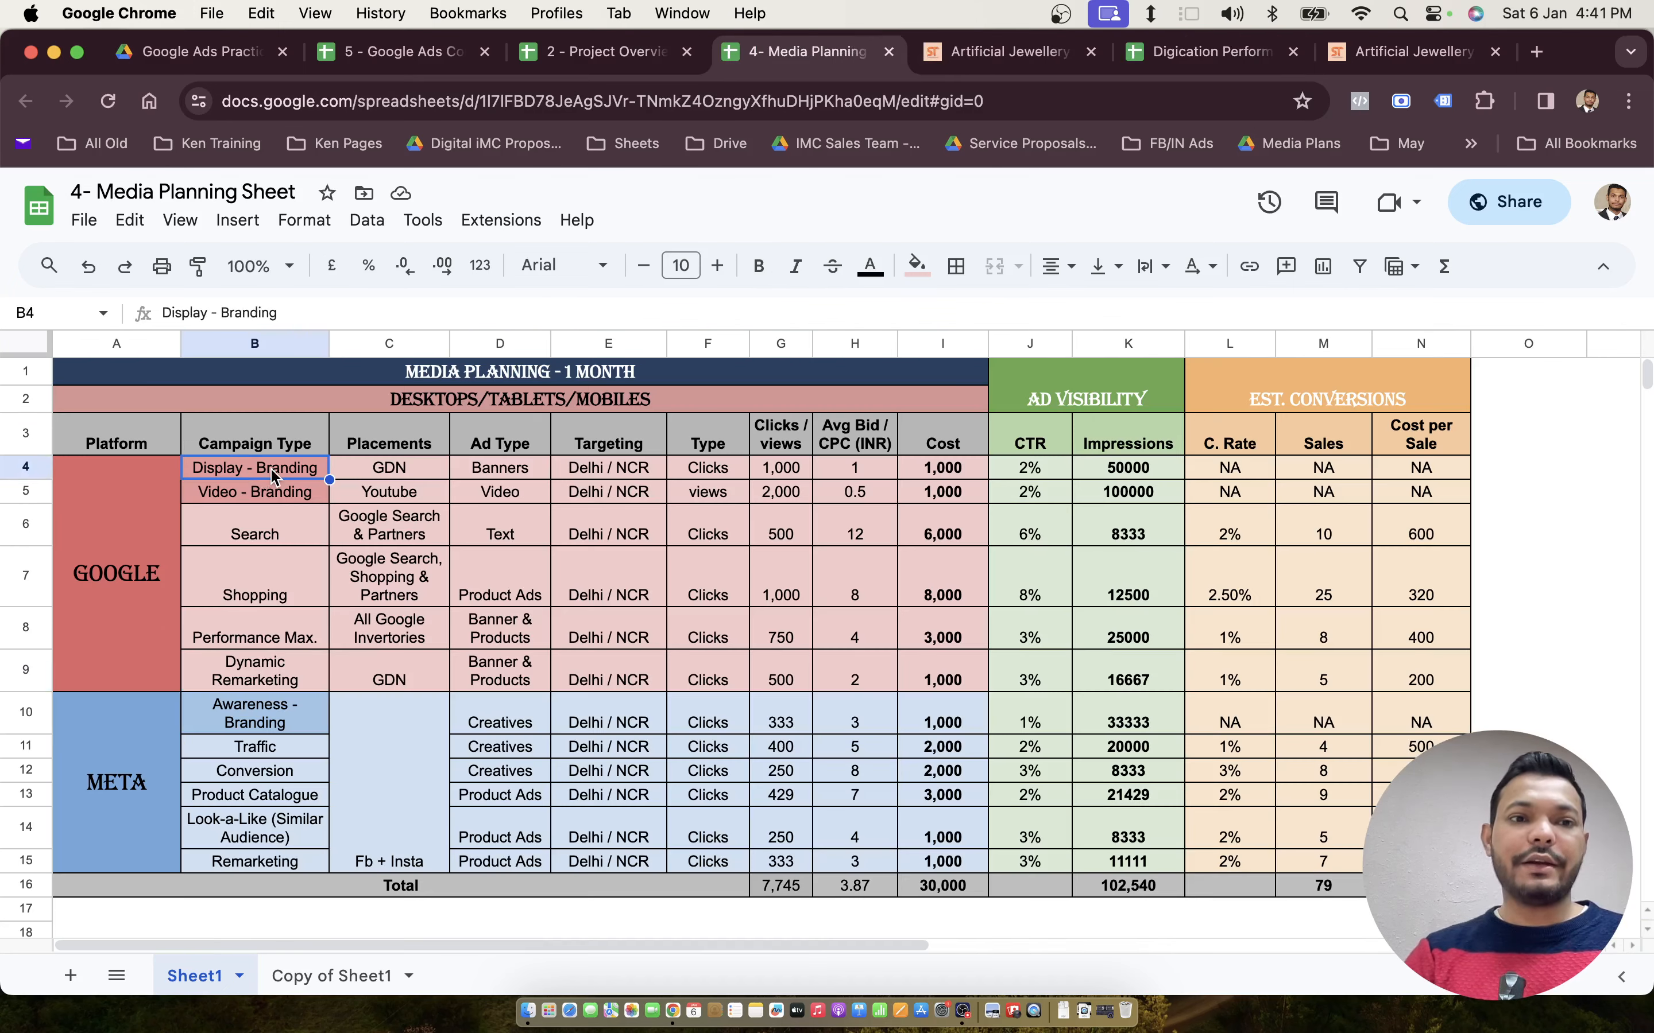
{"action": "key", "text": "Down"}
{"action": "key", "text": "Down"}
{"action": "key", "text": "Down"}
{"action": "key", "text": "Down"}
{"action": "key", "text": "Down"}
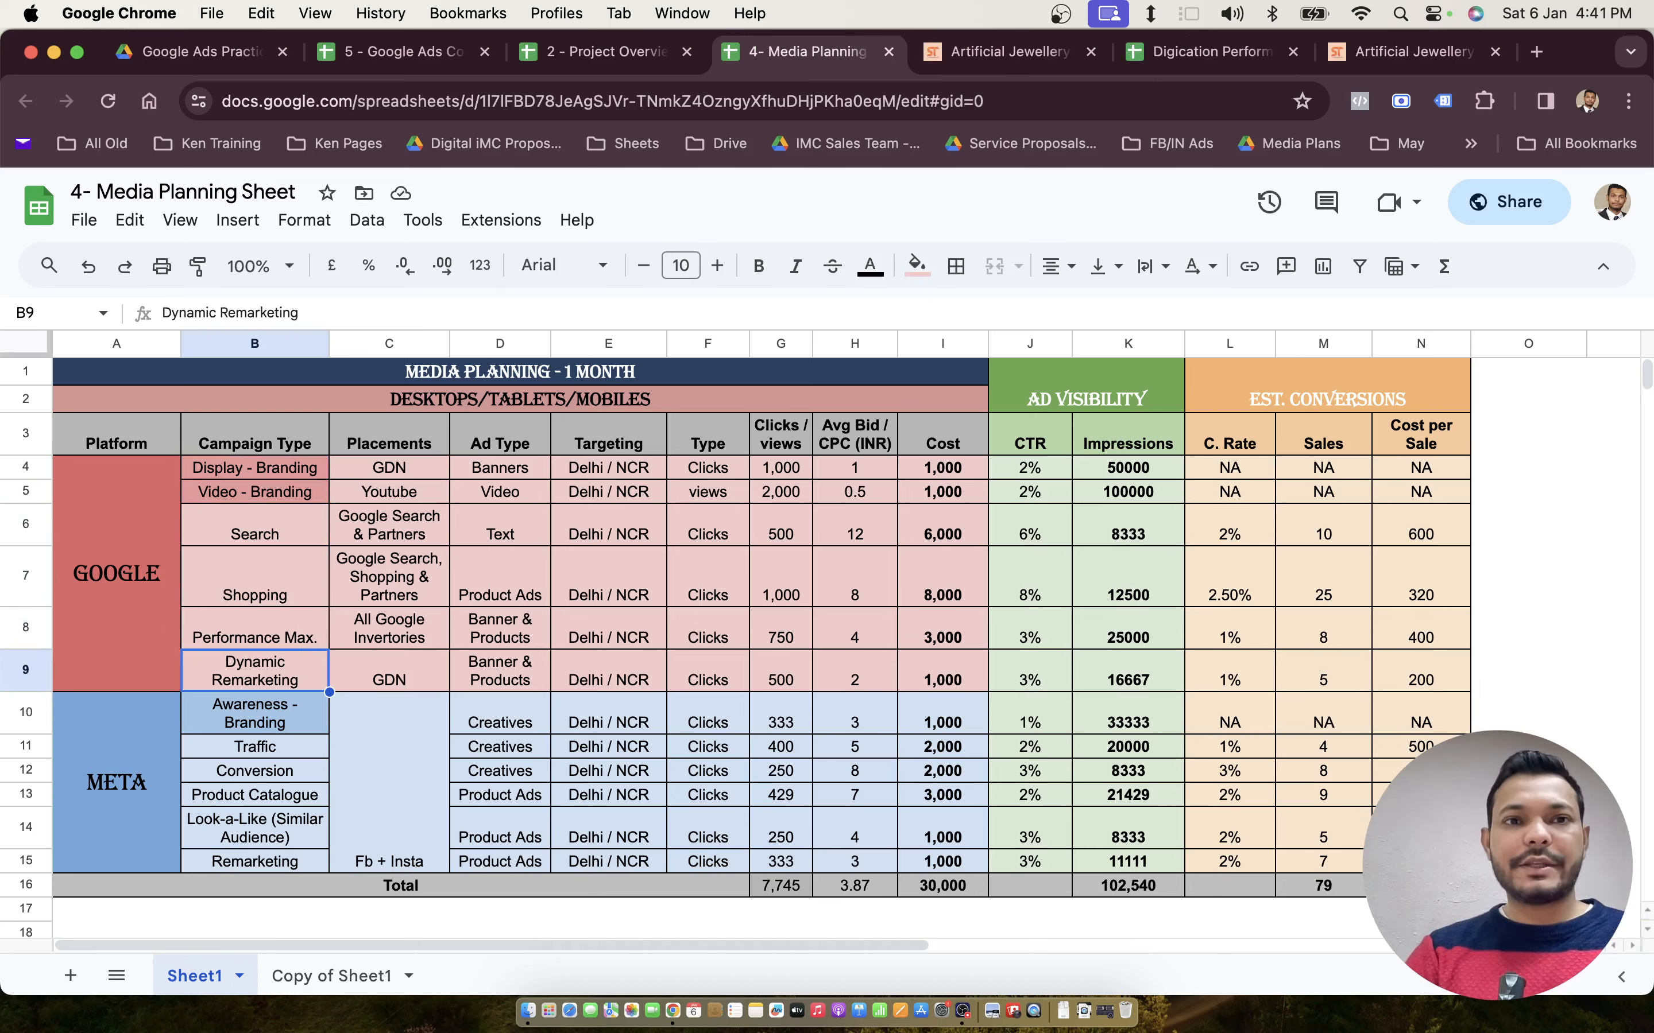
Look through the Spring Tales store's home page and its product listings
{"action": "left_click", "coordinate": [1003, 57]}
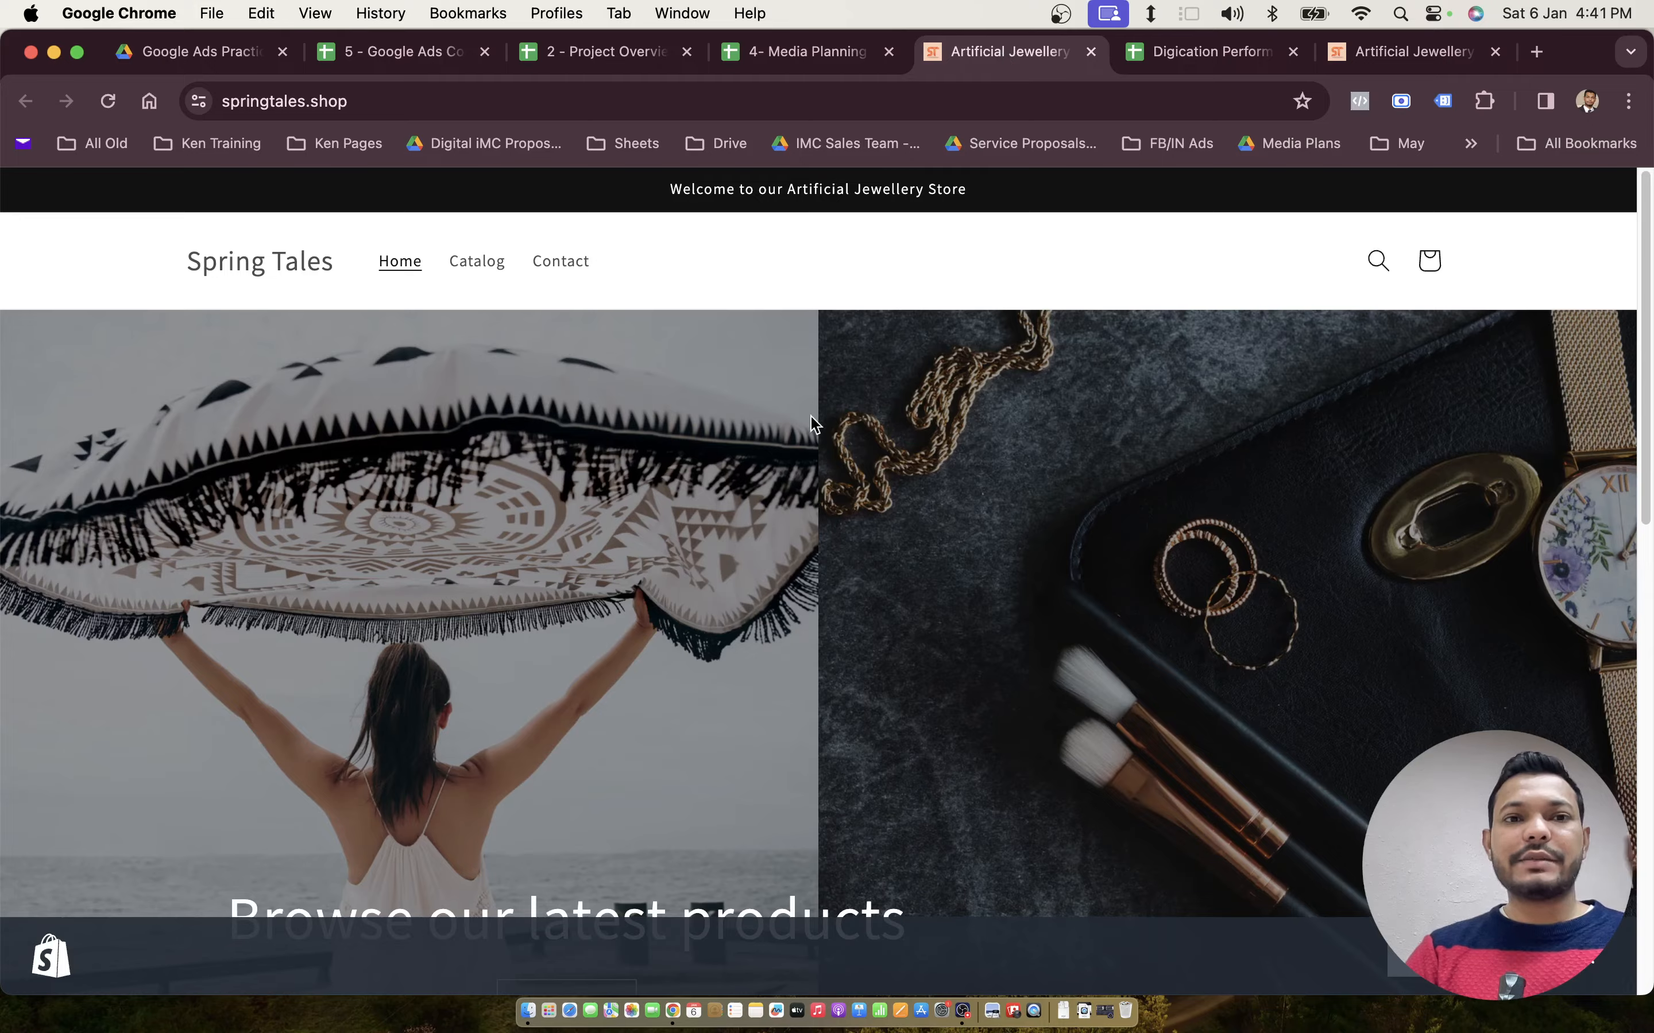
{"action": "scroll", "coordinate": [813, 424], "scroll_direction": "down", "scroll_amount": 15}
{"action": "scroll", "coordinate": [813, 424], "scroll_direction": "up", "scroll_amount": 15}
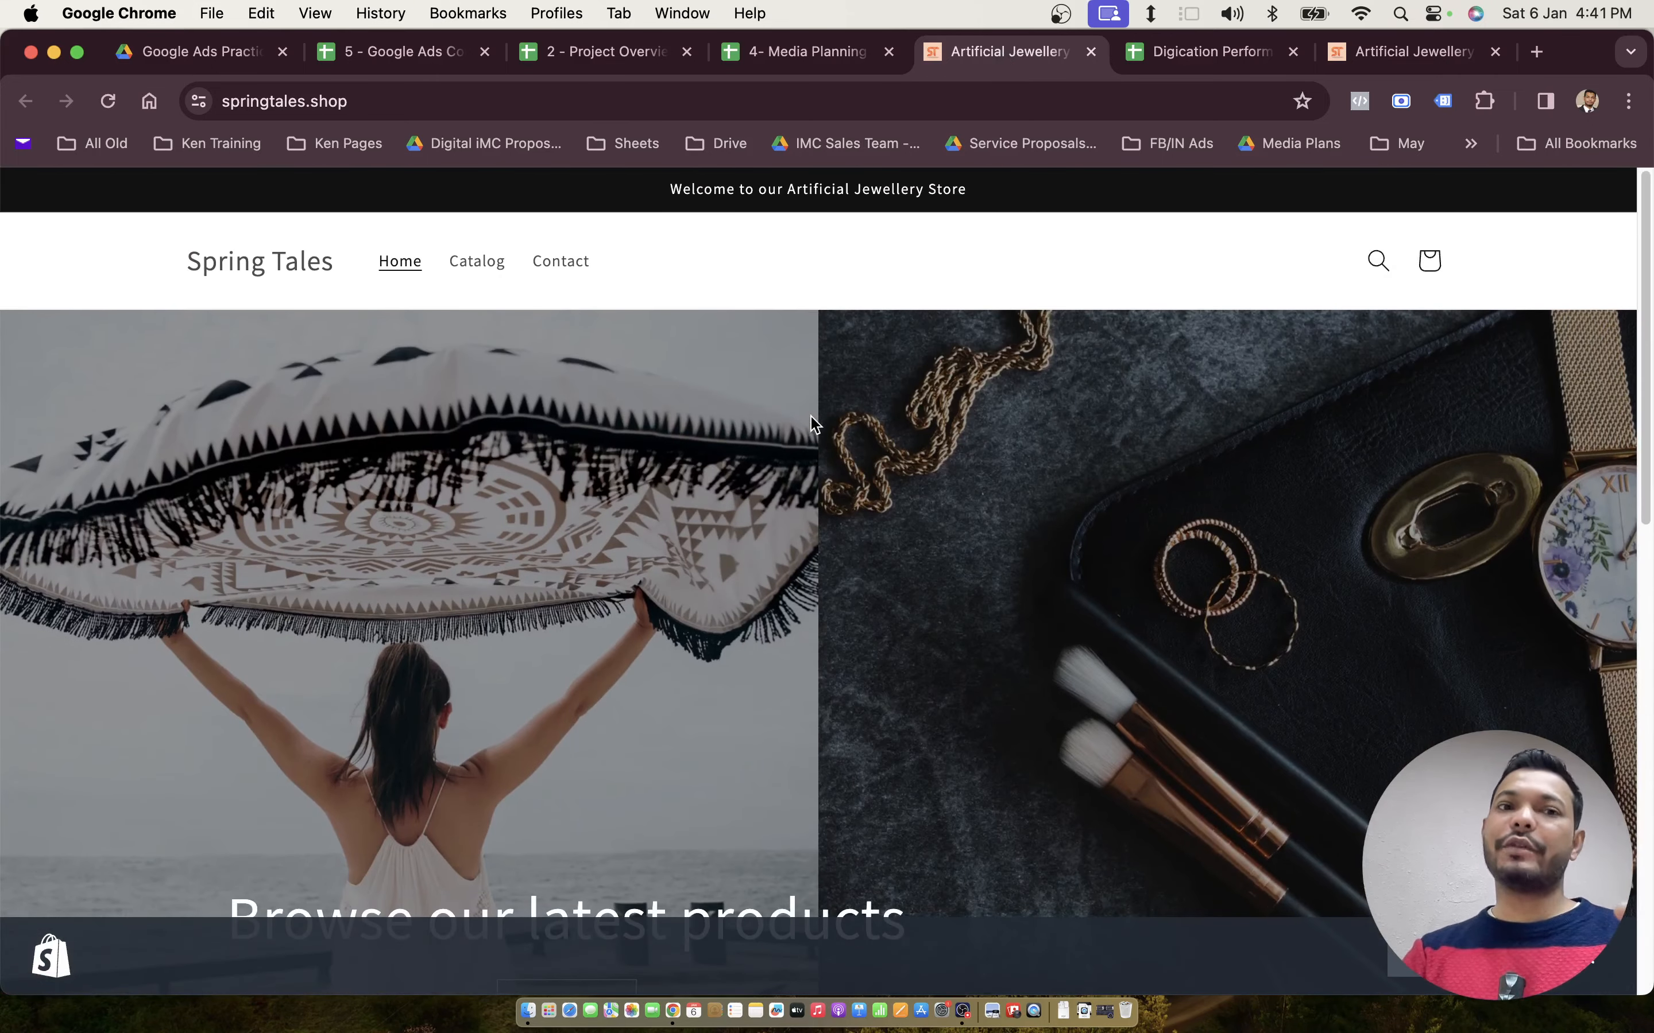
{"action": "scroll", "coordinate": [499, 318], "scroll_direction": "down", "scroll_amount": 15}
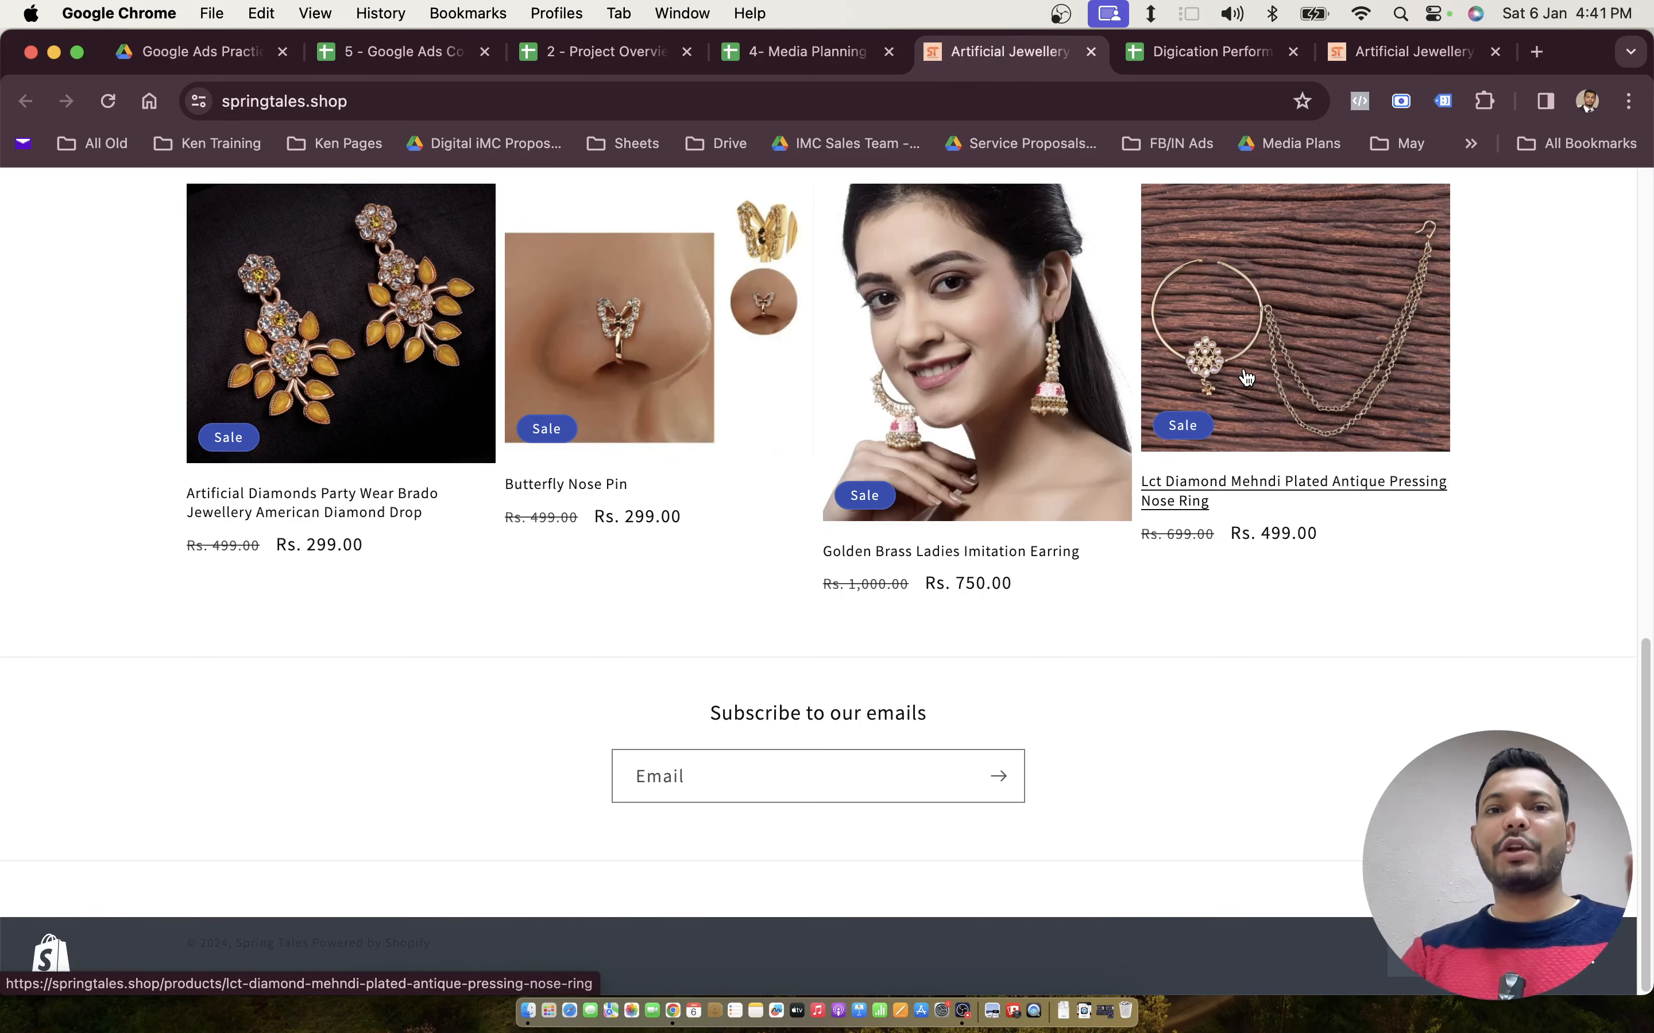
{"action": "scroll", "coordinate": [1246, 376], "scroll_direction": "up", "scroll_amount": 20}
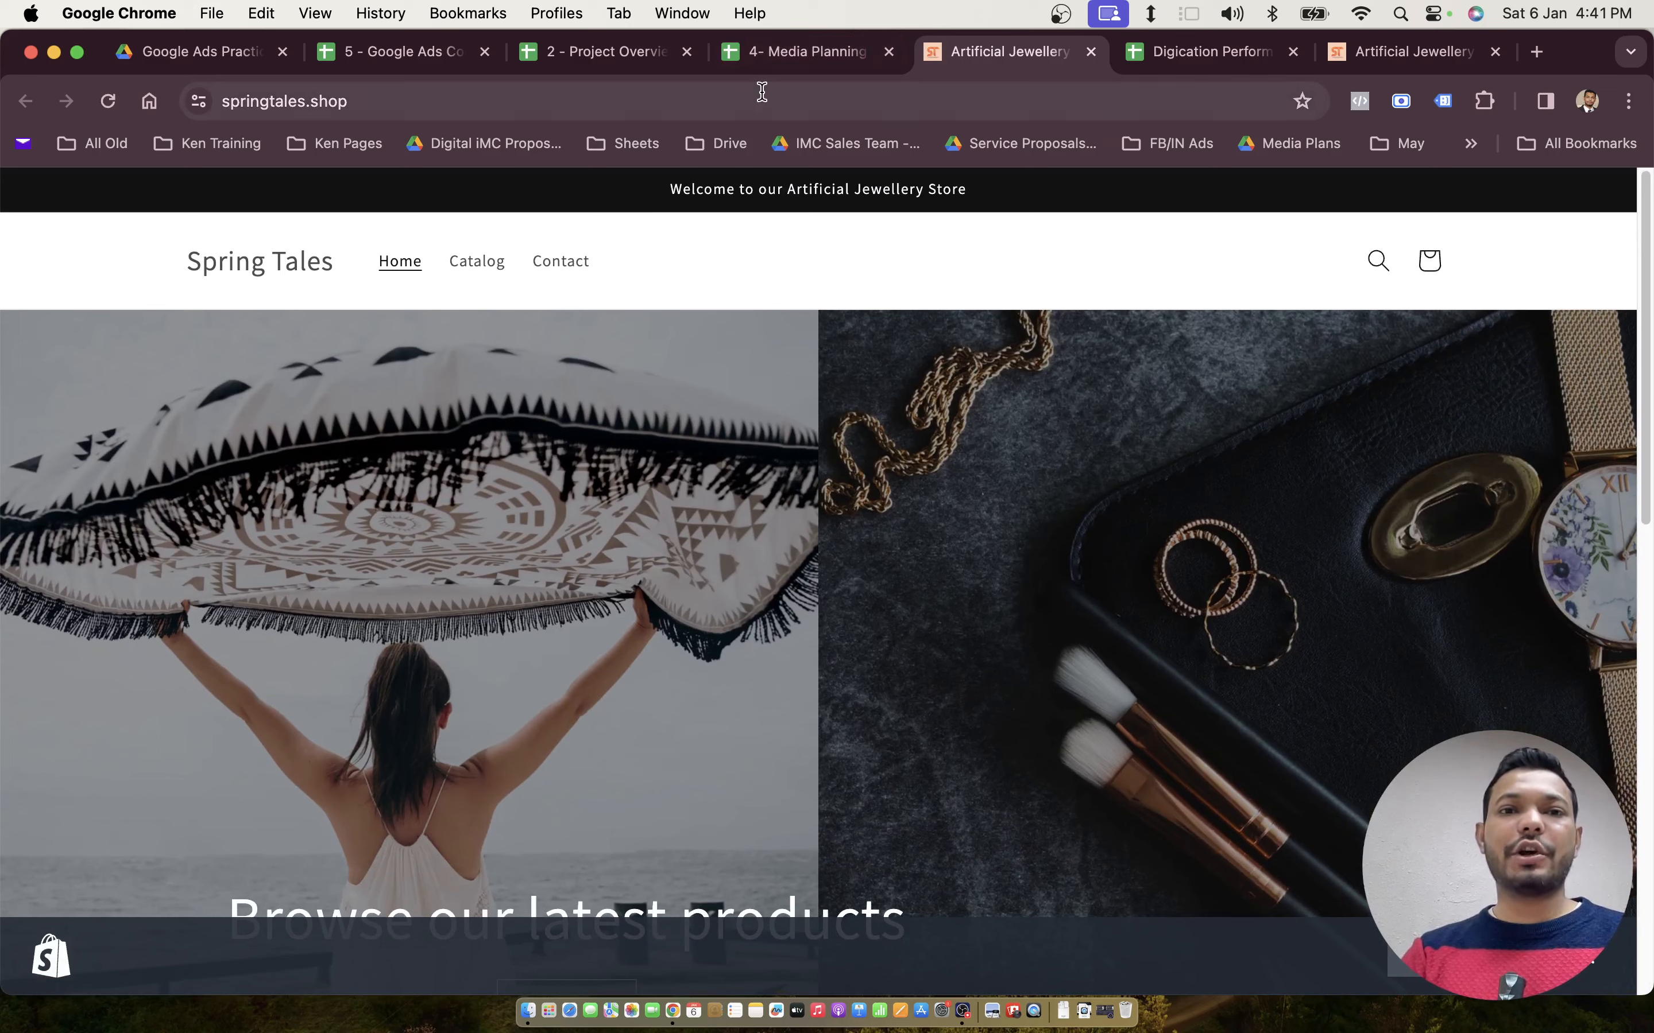
{"action": "left_click", "coordinate": [762, 92]}
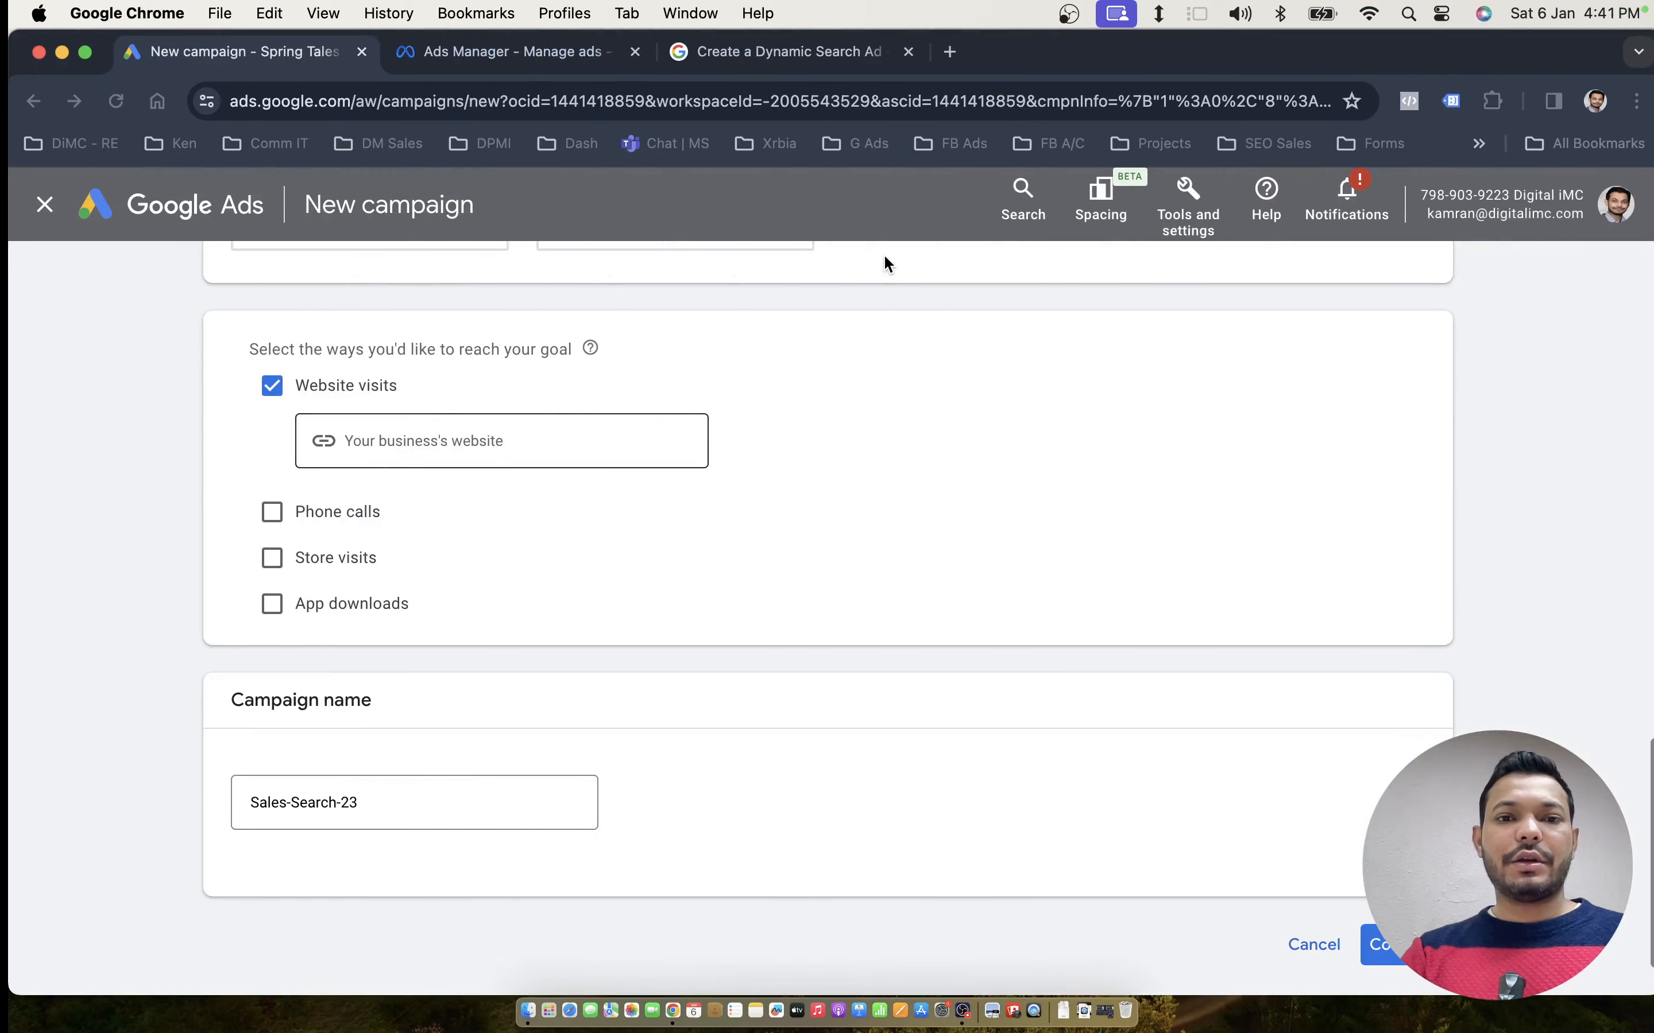
{"action": "type", "text": "https://springtales.shop/"}
{"action": "scroll", "coordinate": [677, 451], "scroll_direction": "up", "scroll_amount": 6}
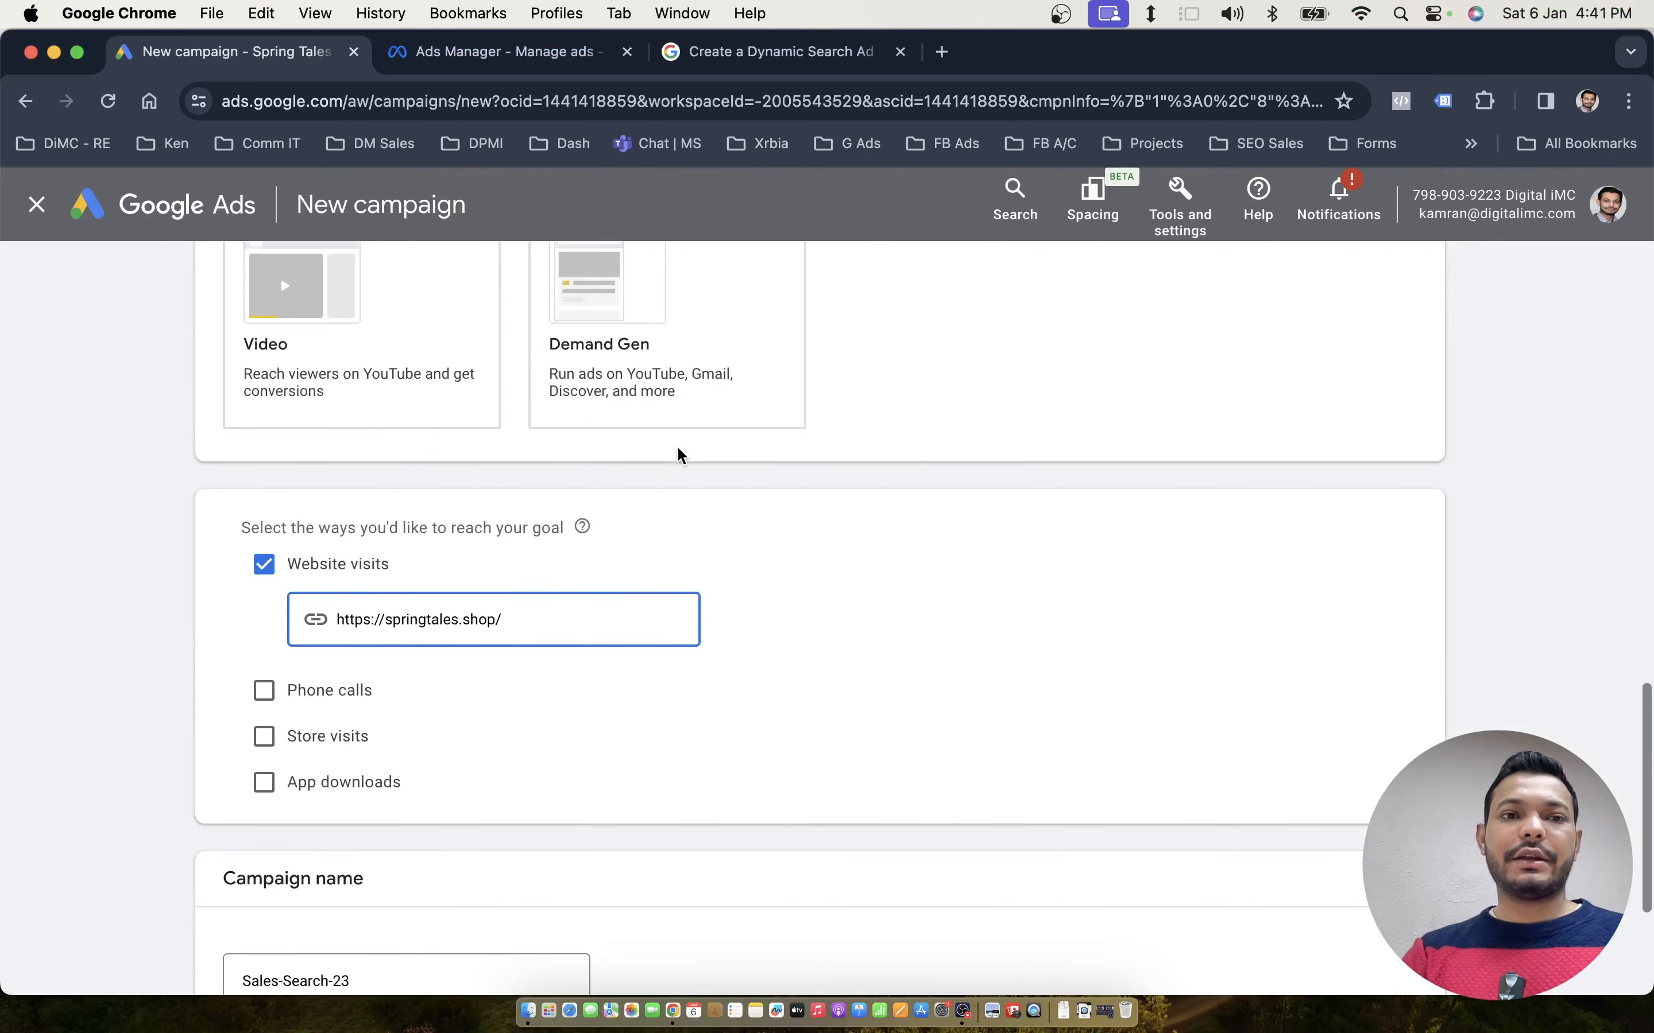
{"action": "scroll", "coordinate": [605, 561], "scroll_direction": "down", "scroll_amount": 4}
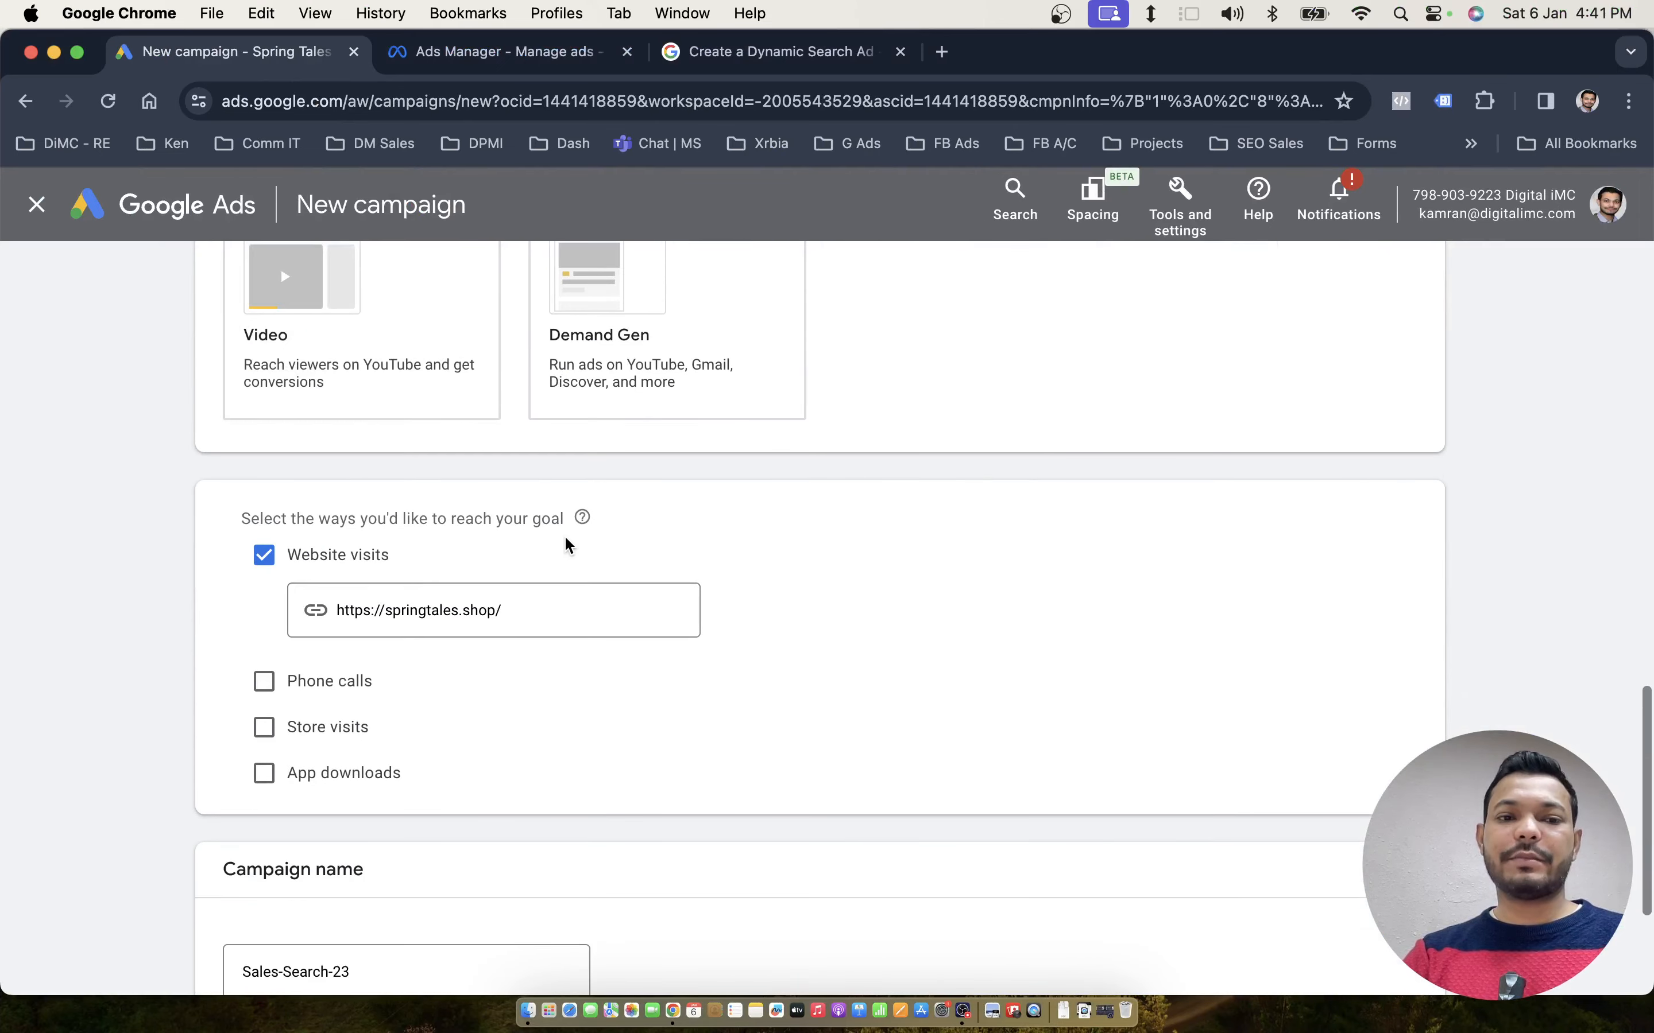
Name the campaign "Dyanamic_Search..." and continue by starting a new campaign instead of a saved draft
{"action": "scroll", "coordinate": [434, 596], "scroll_direction": "down", "scroll_amount": 4}
{"action": "triple_click", "coordinate": [318, 724]}
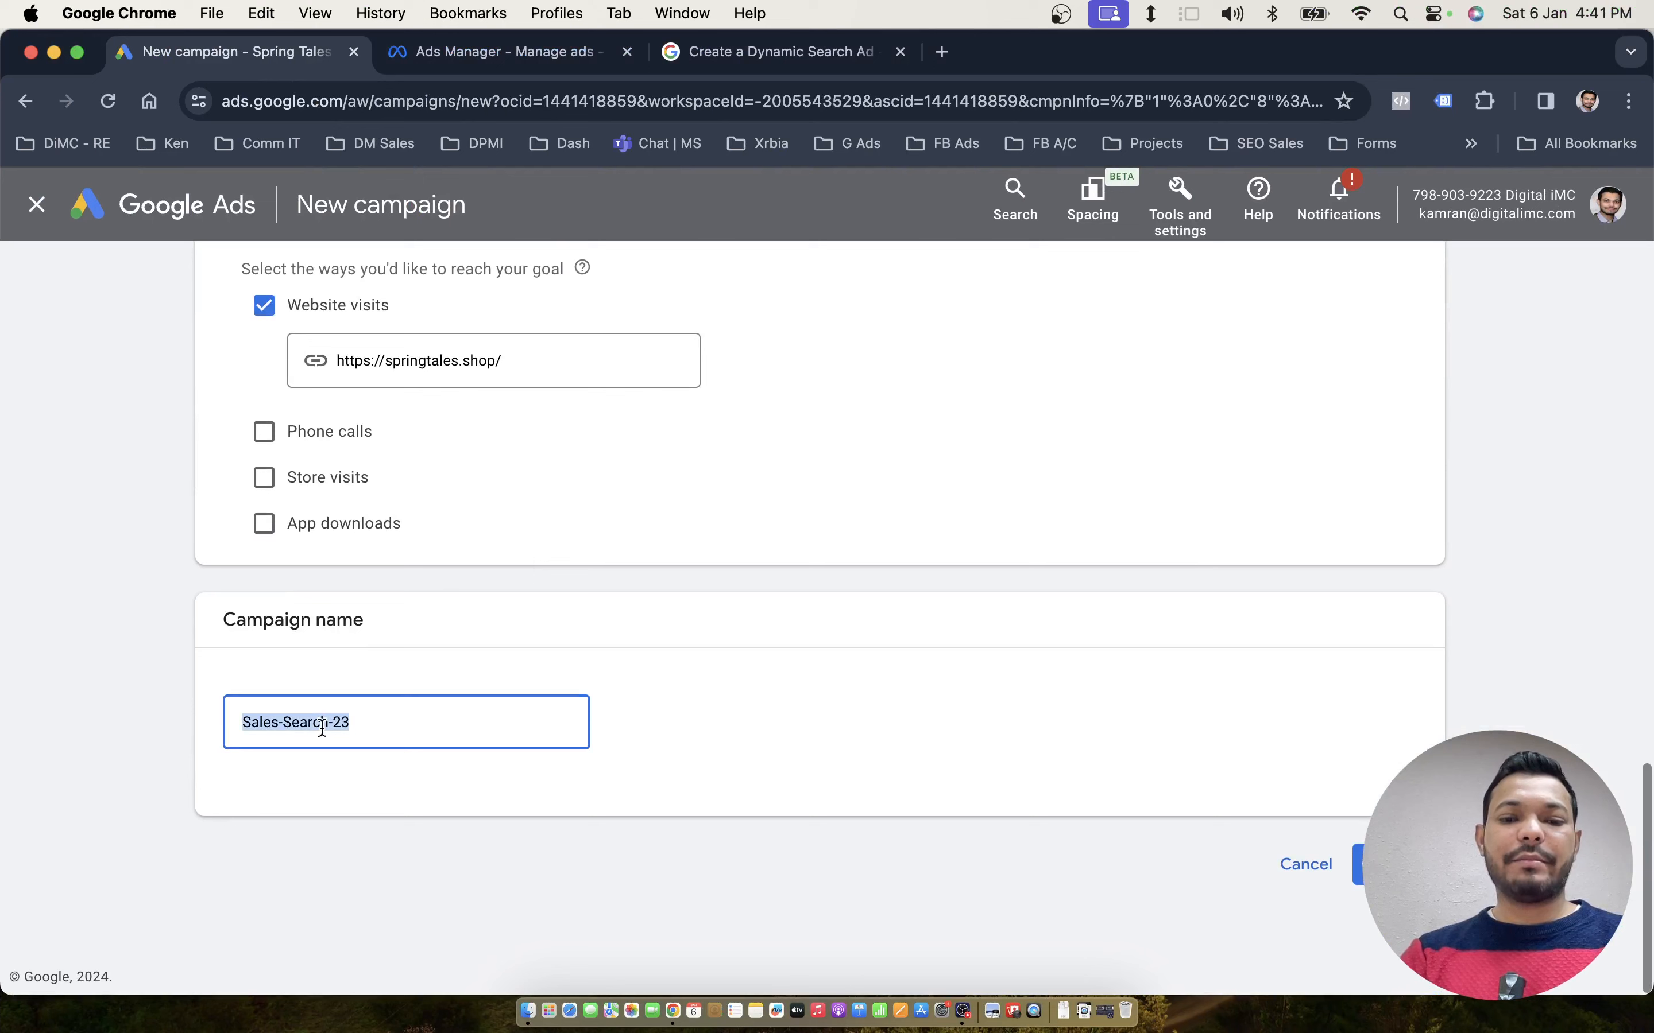
{"action": "type", "text": "Dyanamic_Search..."}
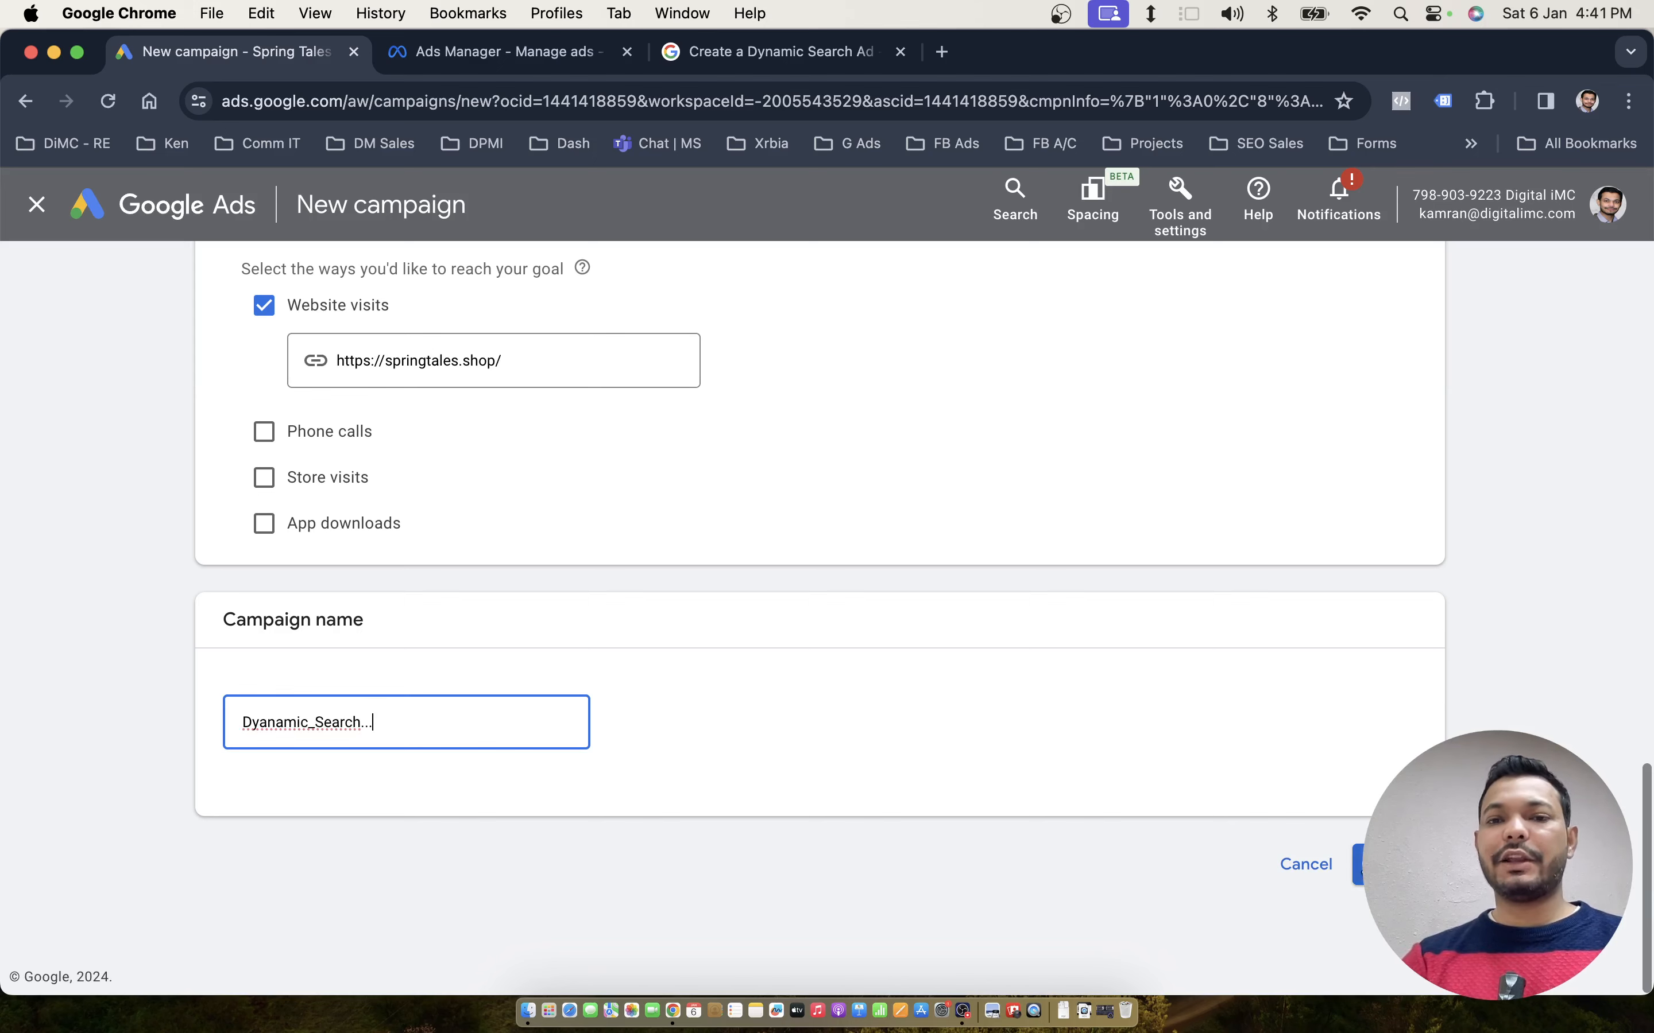
{"action": "left_click", "coordinate": [1360, 864]}
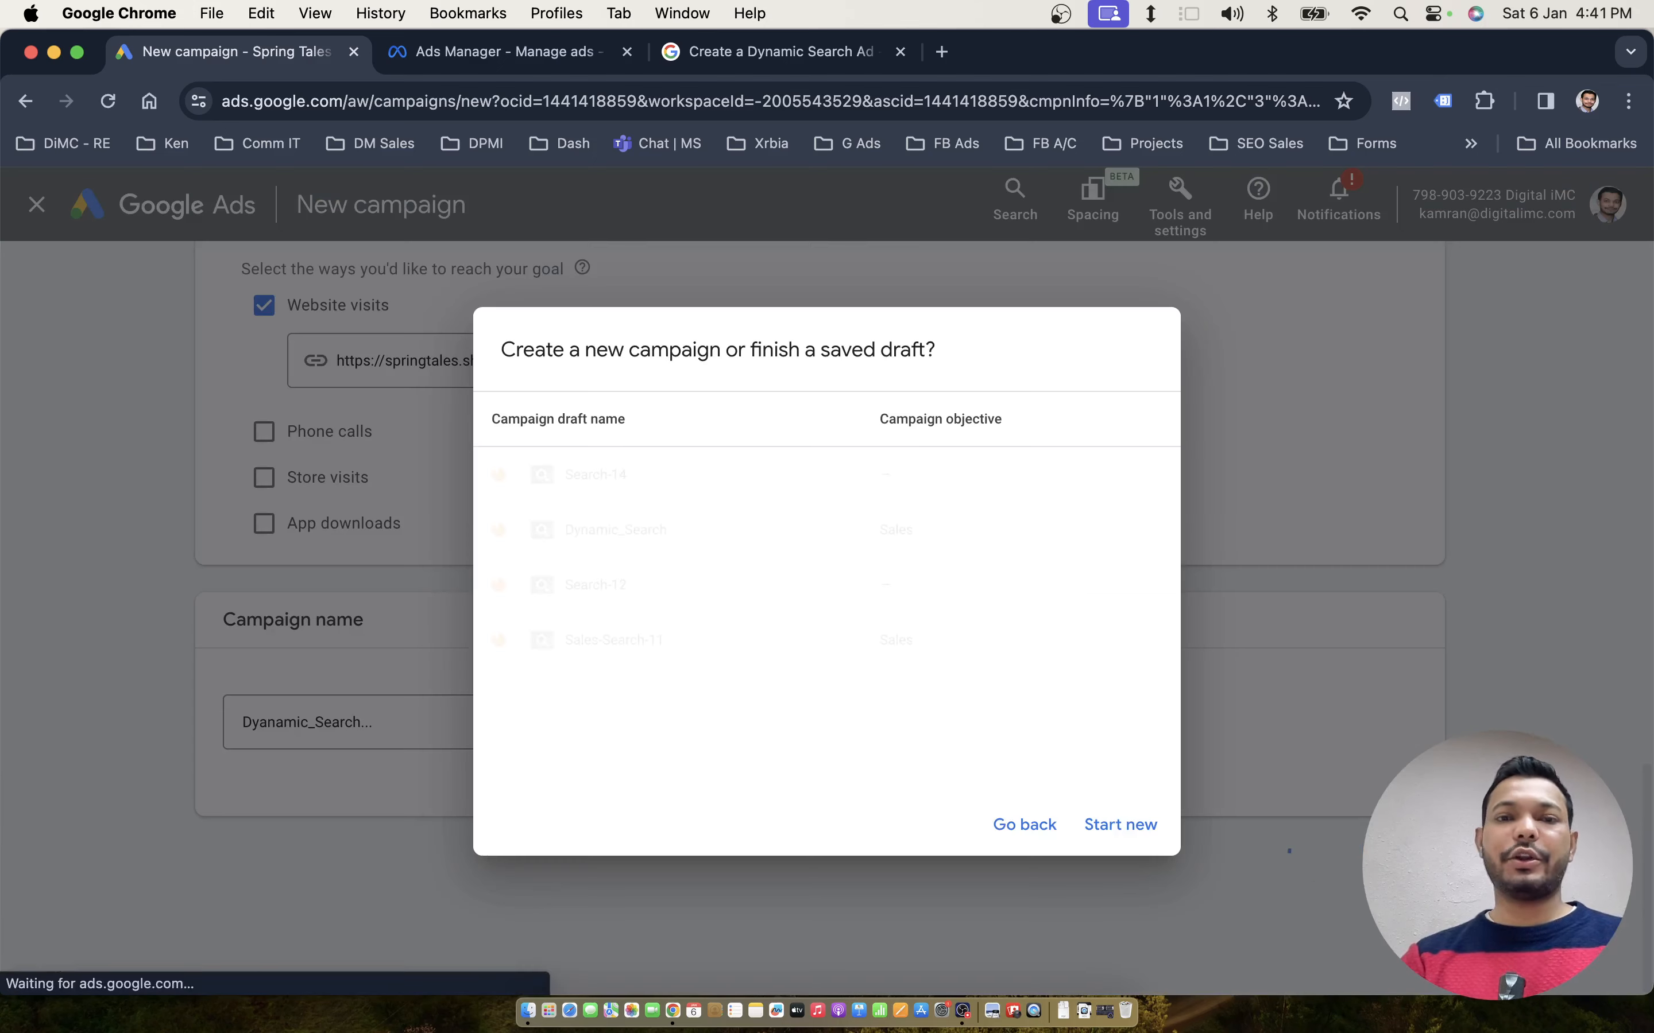
{"action": "left_click", "coordinate": [1112, 820]}
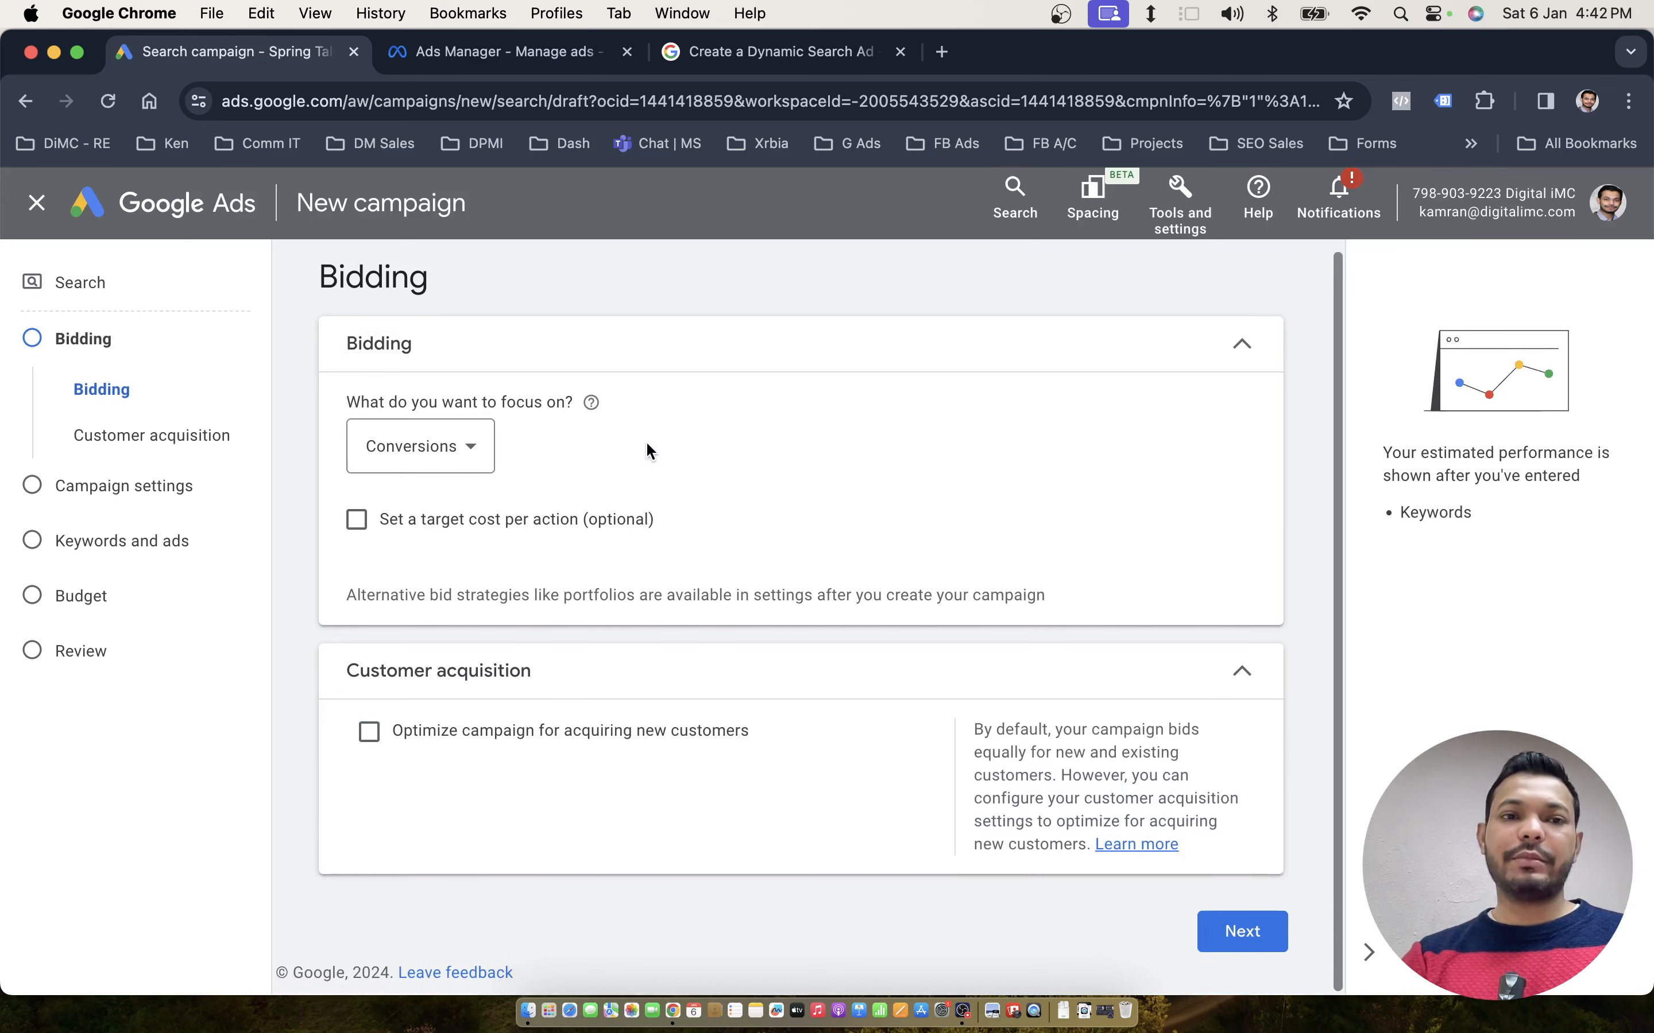
Keep Conversions as the bidding focus and exclude the Google Display Network in the campaign settings
{"action": "scroll", "coordinate": [752, 560], "scroll_direction": "down", "scroll_amount": 1}
{"action": "left_click", "coordinate": [1229, 930]}
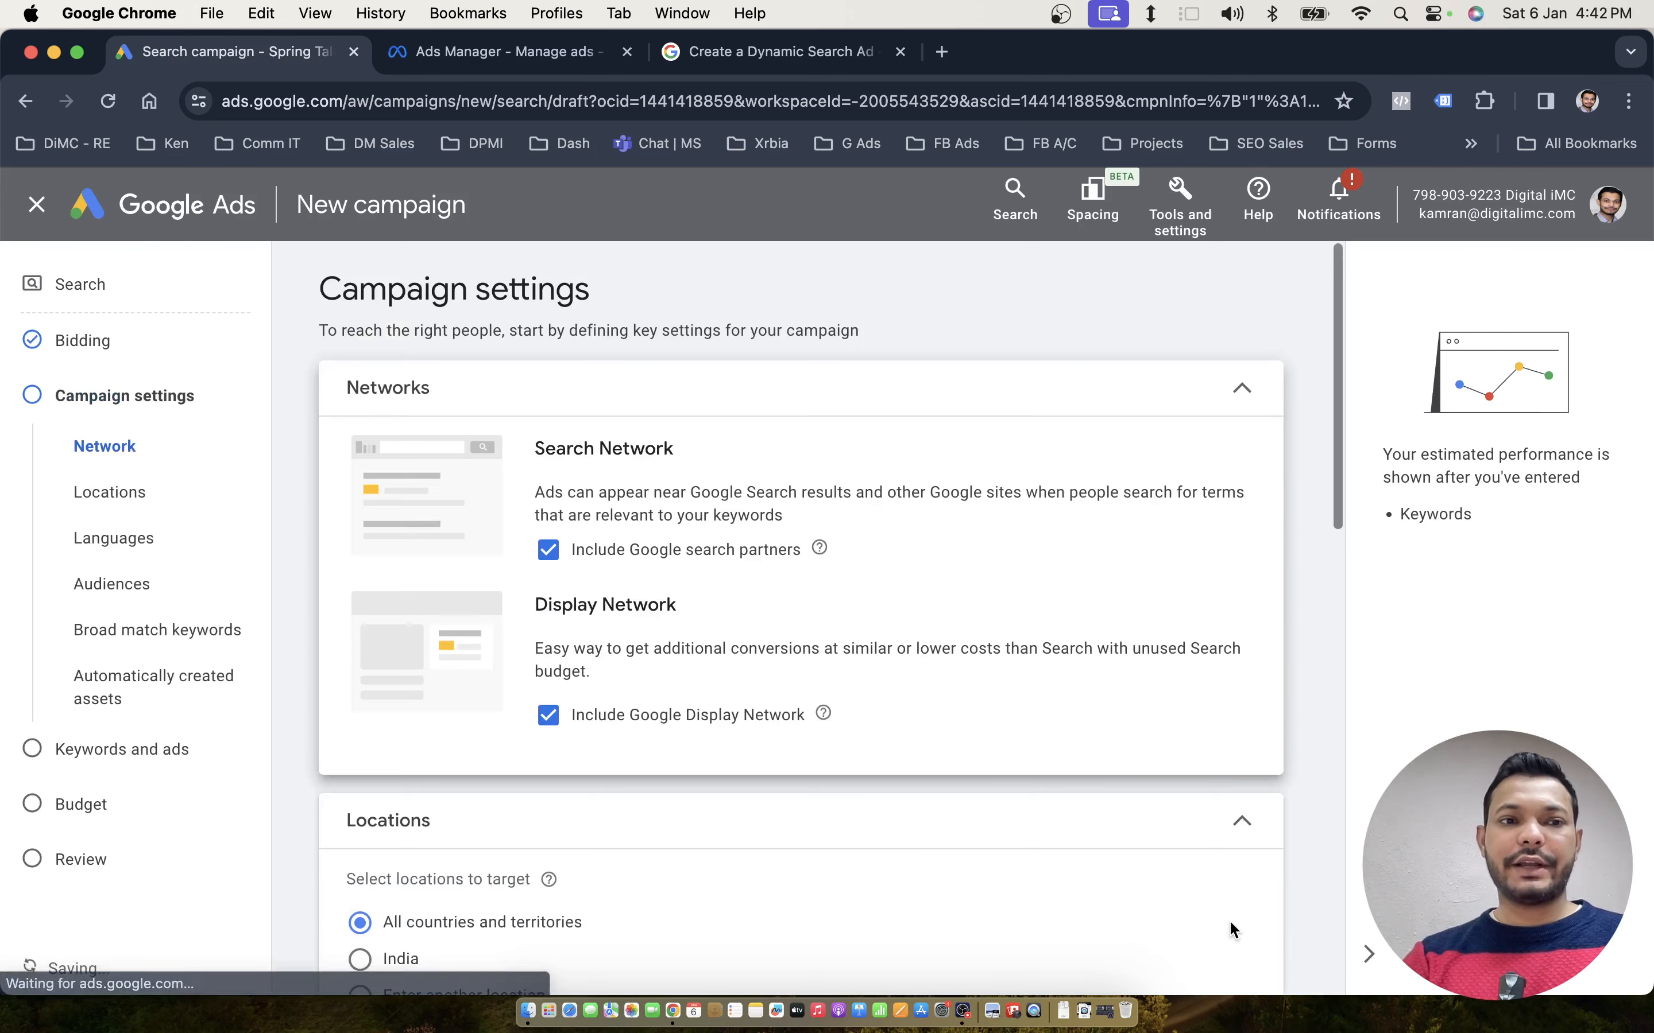
{"action": "left_click", "coordinate": [549, 716]}
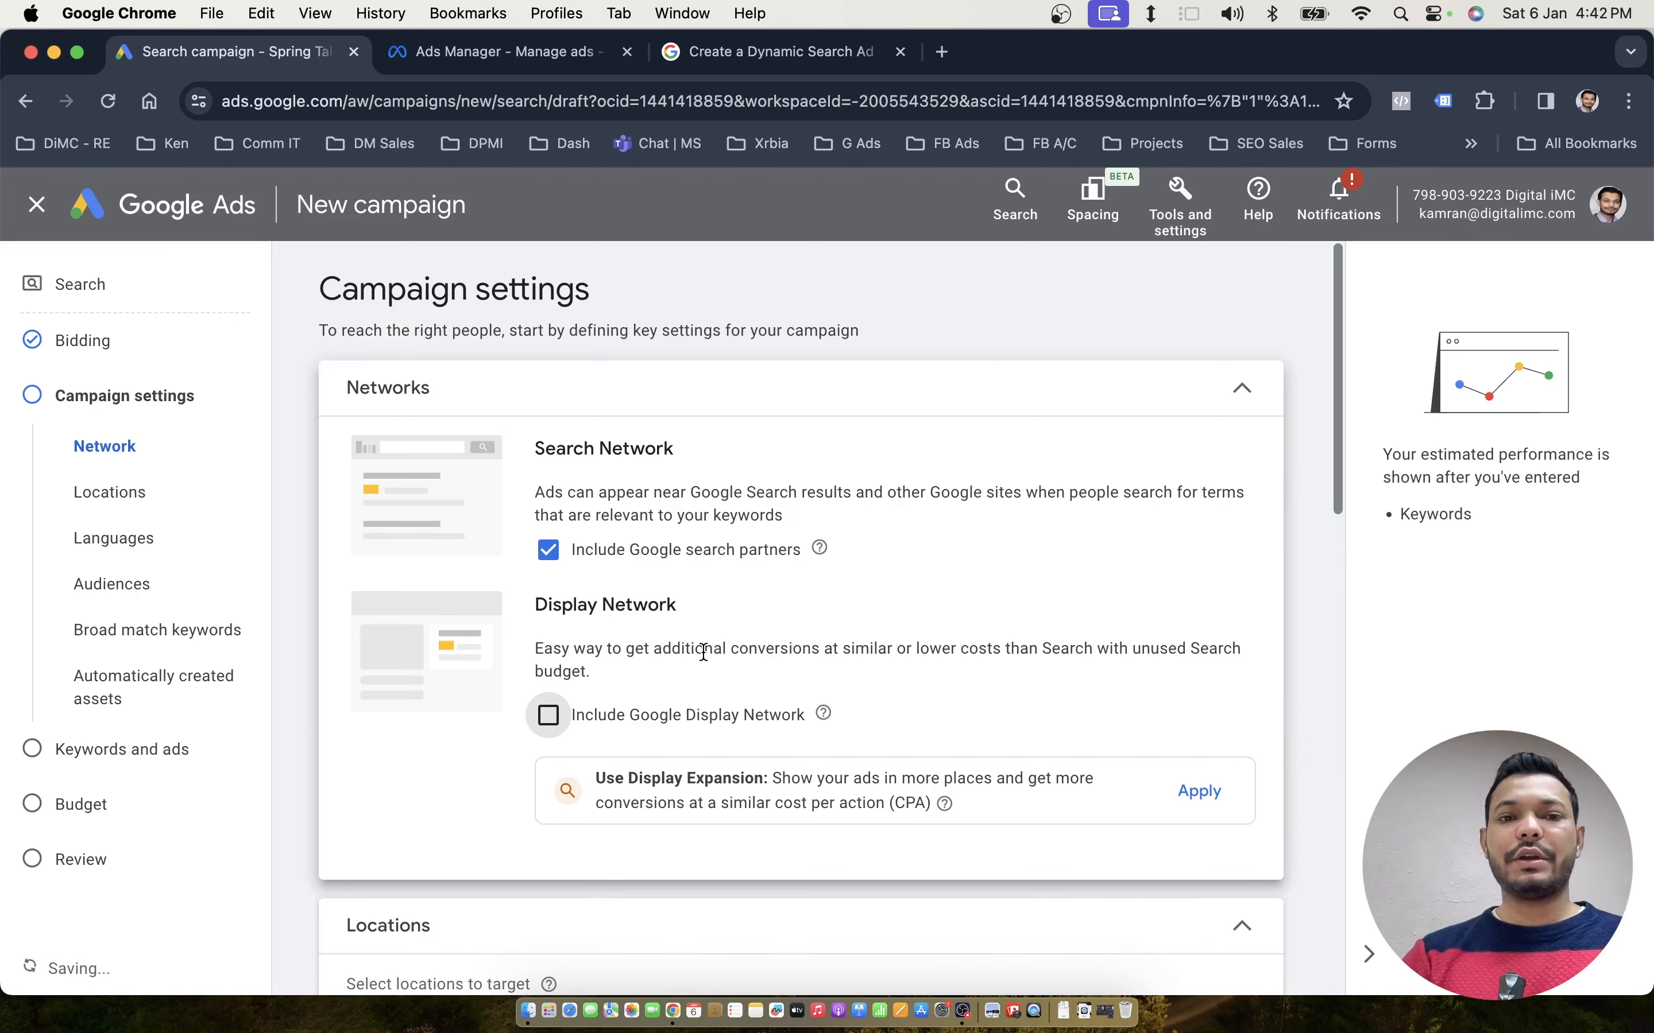
Switch location targeting to a custom location and target the Delhi, India union territory
{"action": "scroll", "coordinate": [704, 652], "scroll_direction": "down", "scroll_amount": 10}
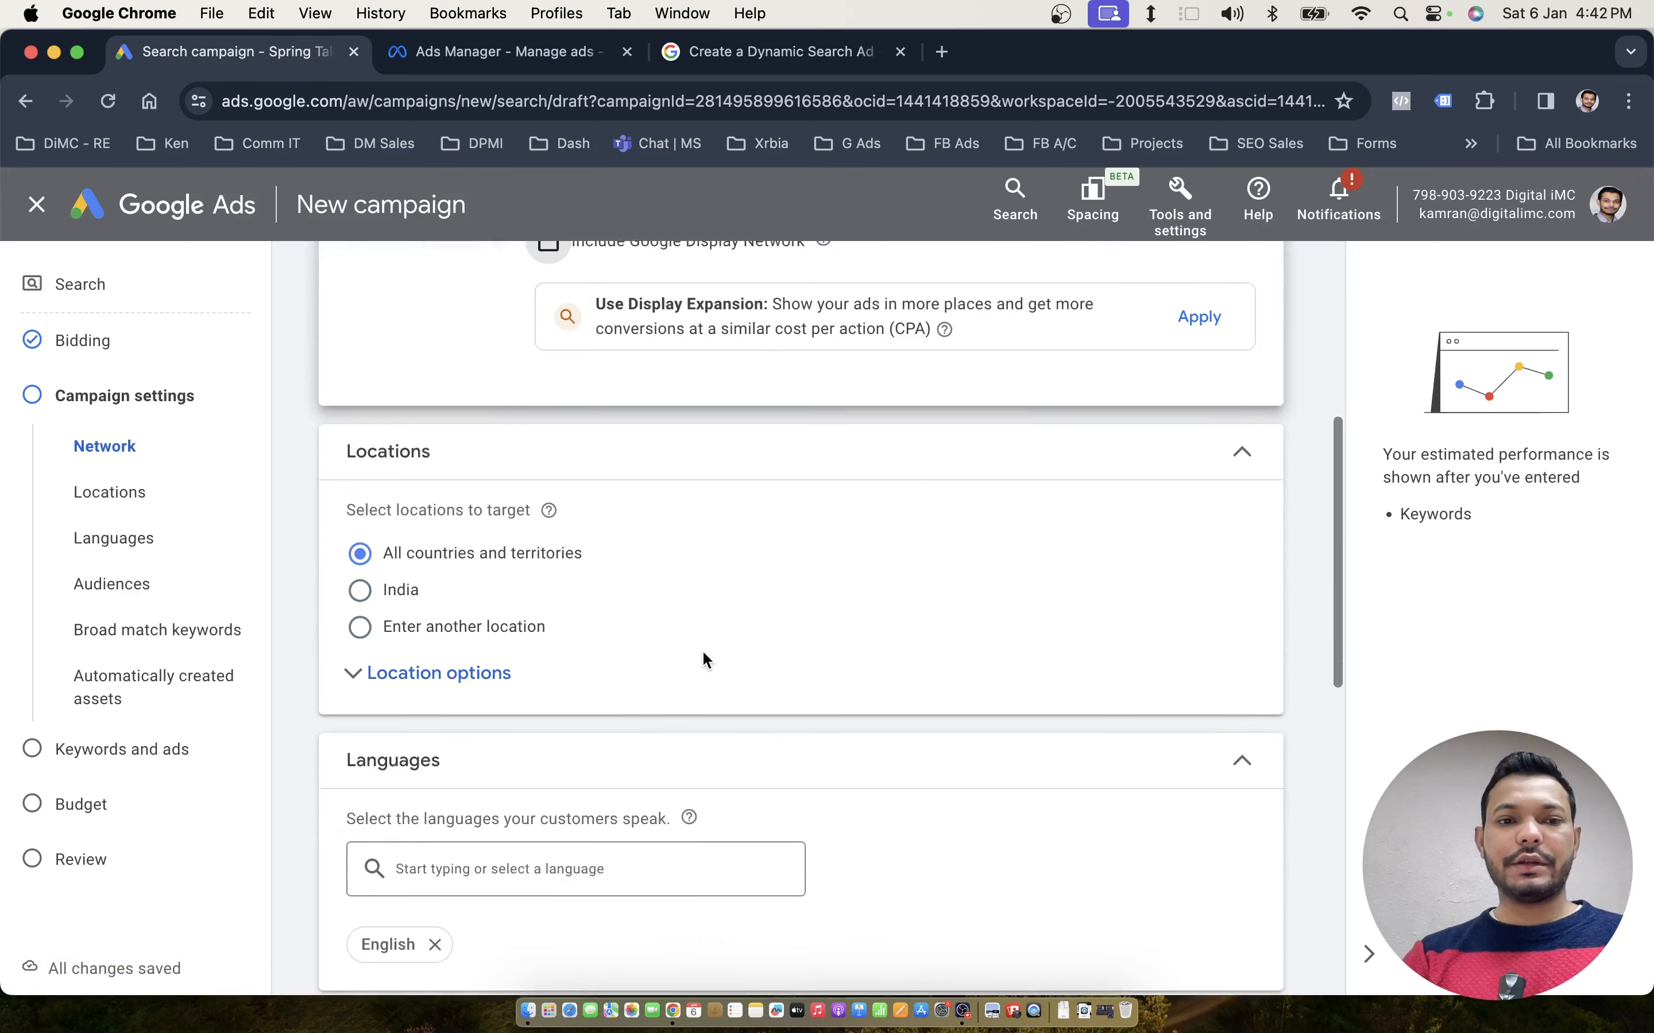
{"action": "left_click", "coordinate": [359, 380]}
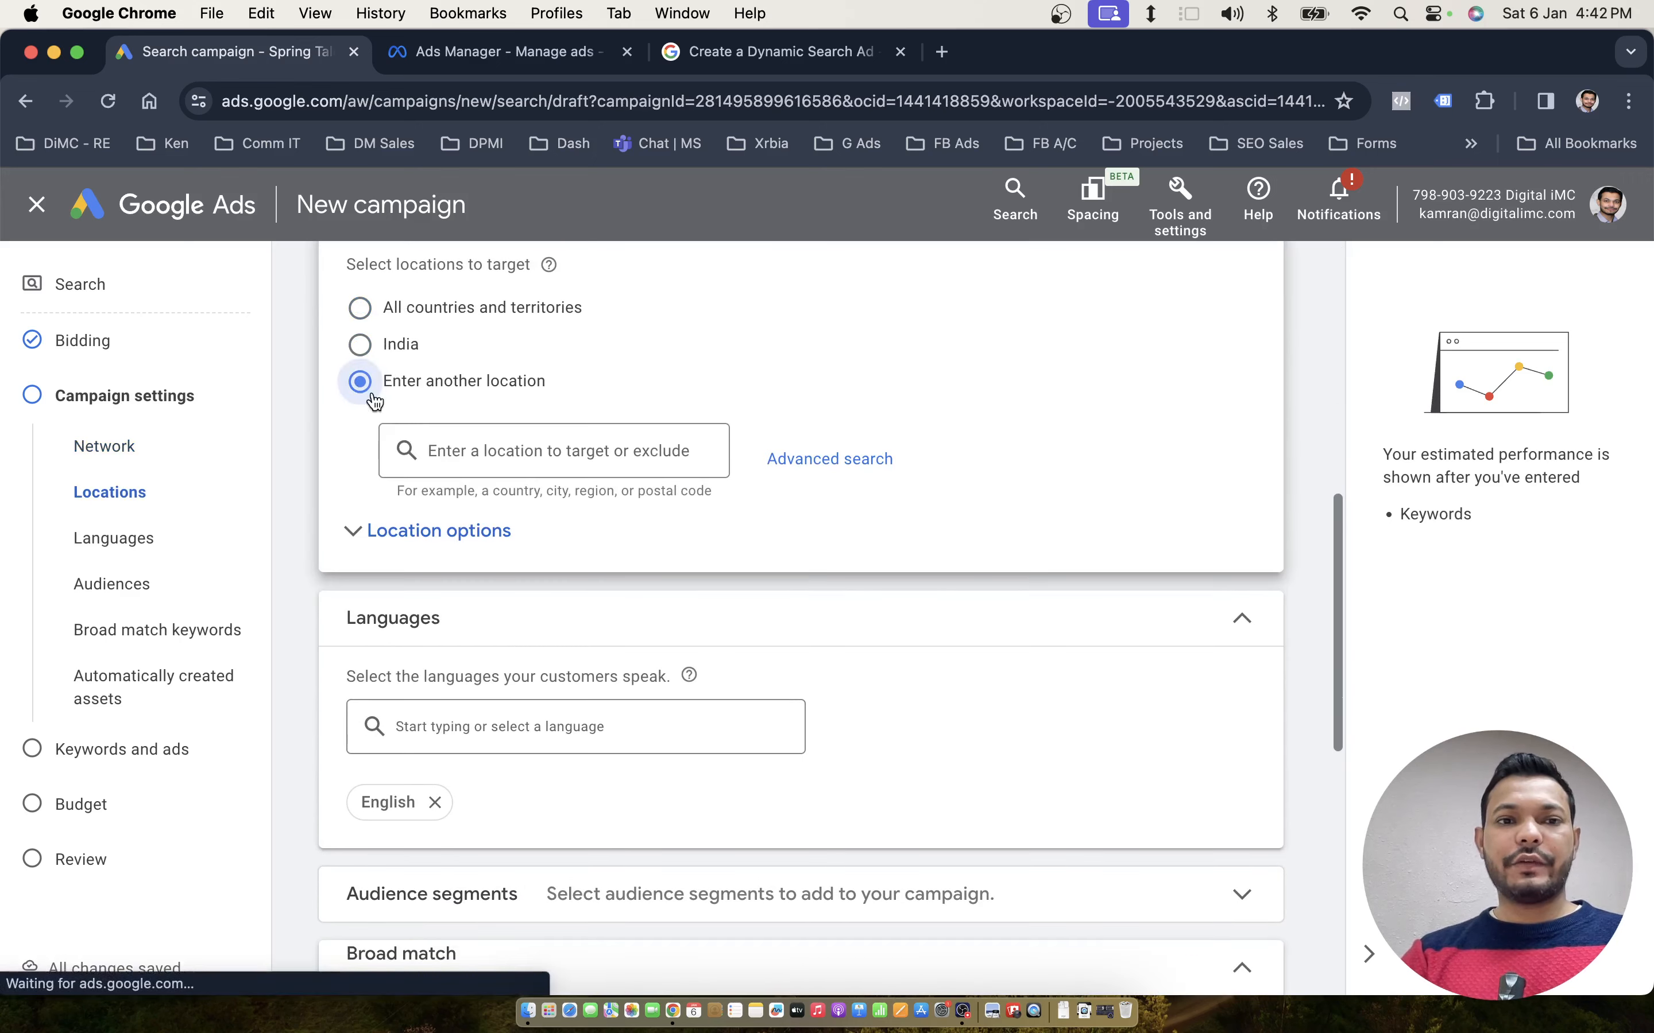
{"action": "type", "text": "delhi"}
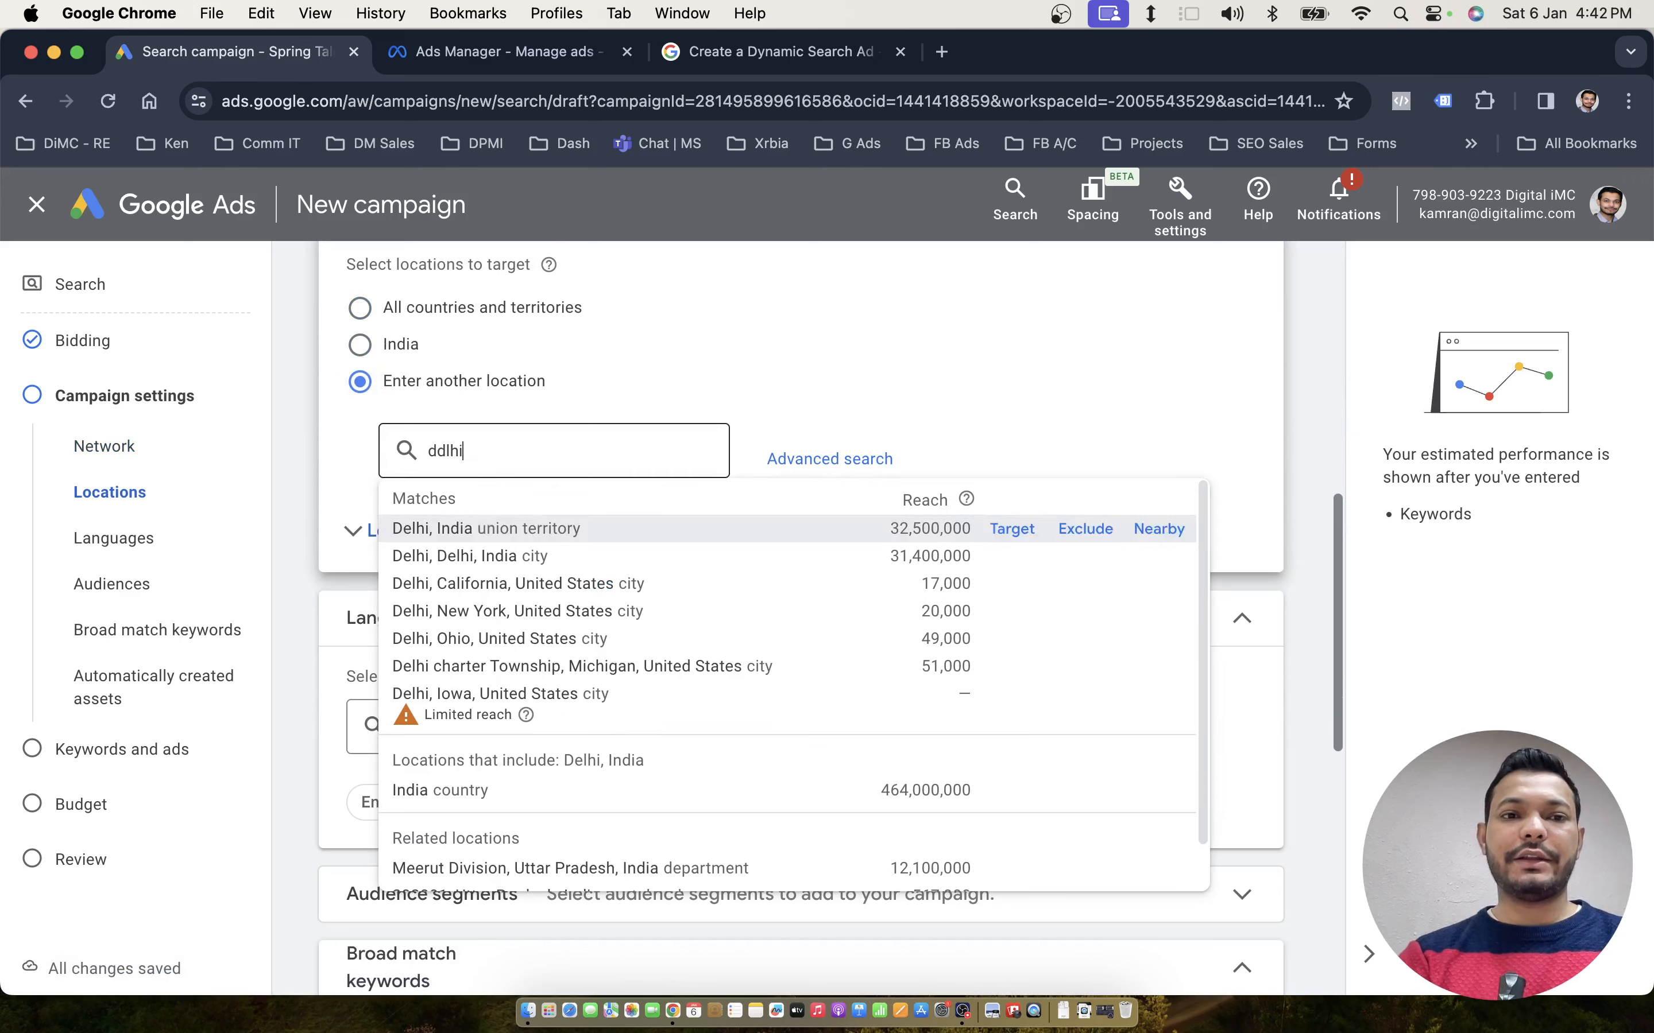
{"action": "key", "text": "BackSpace"}
{"action": "key", "text": "BackSpace"}
{"action": "key", "text": "BackSpace"}
{"action": "key", "text": "BackSpace"}
{"action": "type", "text": "elhi"}
{"action": "key", "text": "Return"}
Add Noida and Gurgaon to the campaign's targeted locations
{"action": "type", "text": "noidag"}
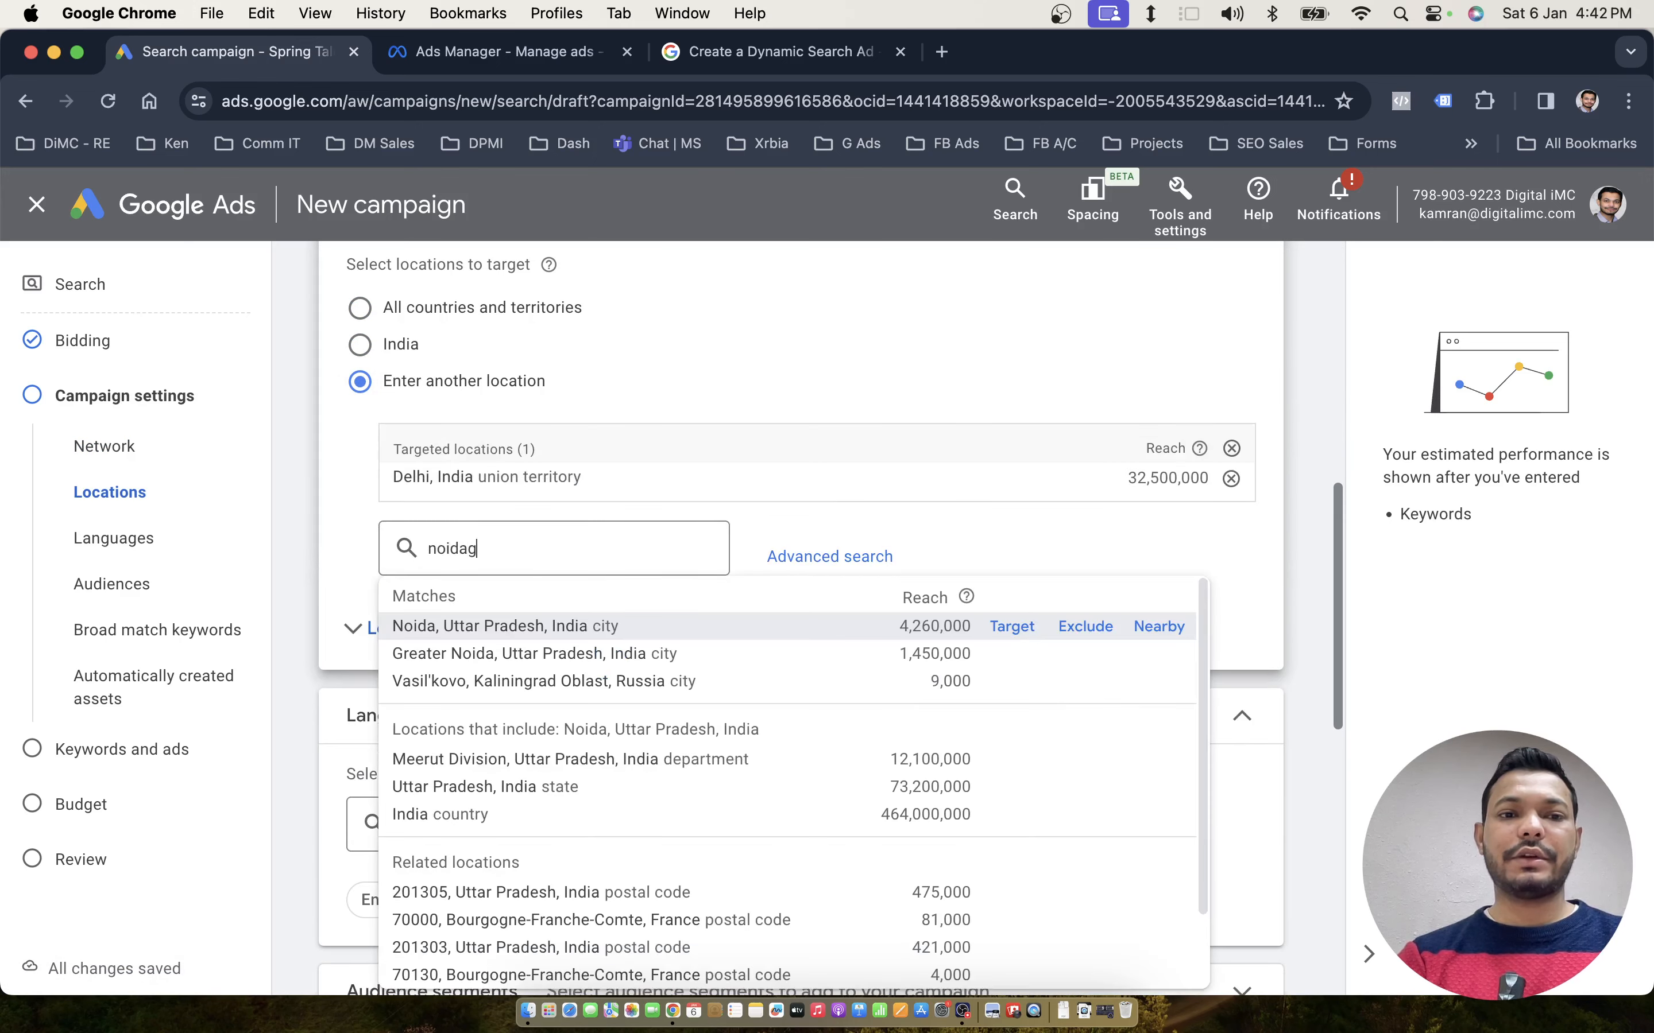
{"action": "key", "text": "BackSpace"}
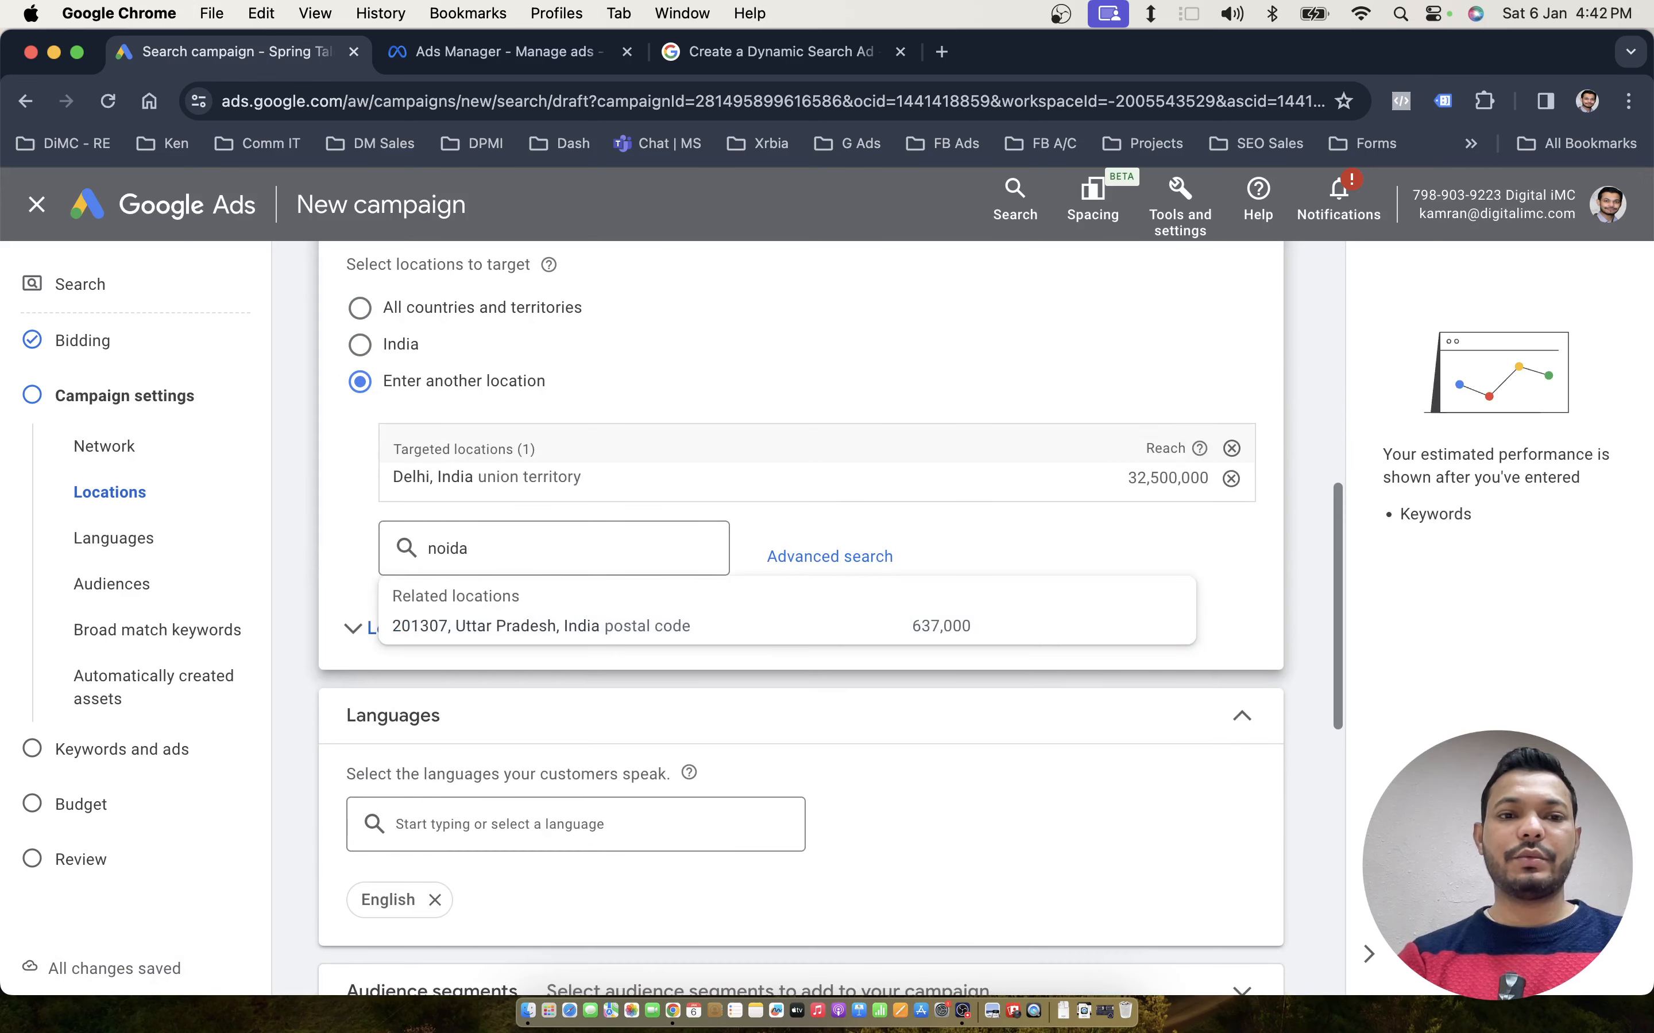
{"action": "key", "text": "Return"}
{"action": "type", "text": "gurgao"}
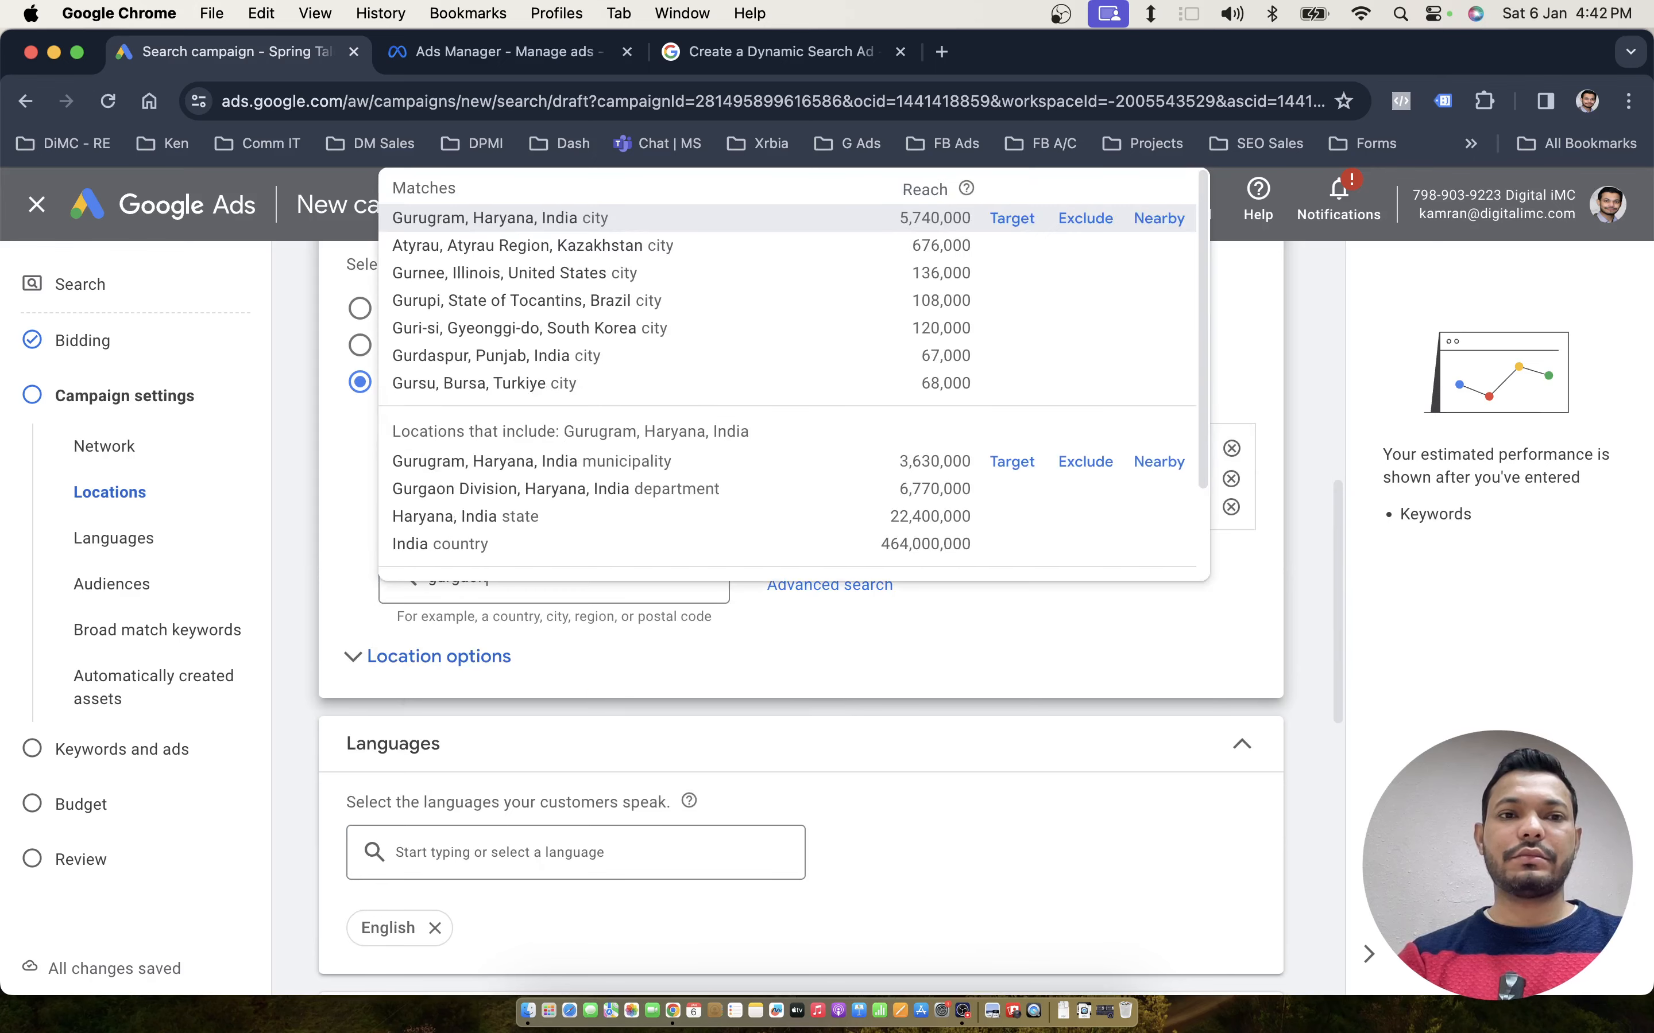
{"action": "type", "text": "n"}
{"action": "key", "text": "Return"}
{"action": "scroll", "coordinate": [596, 466], "scroll_direction": "down", "scroll_amount": 10}
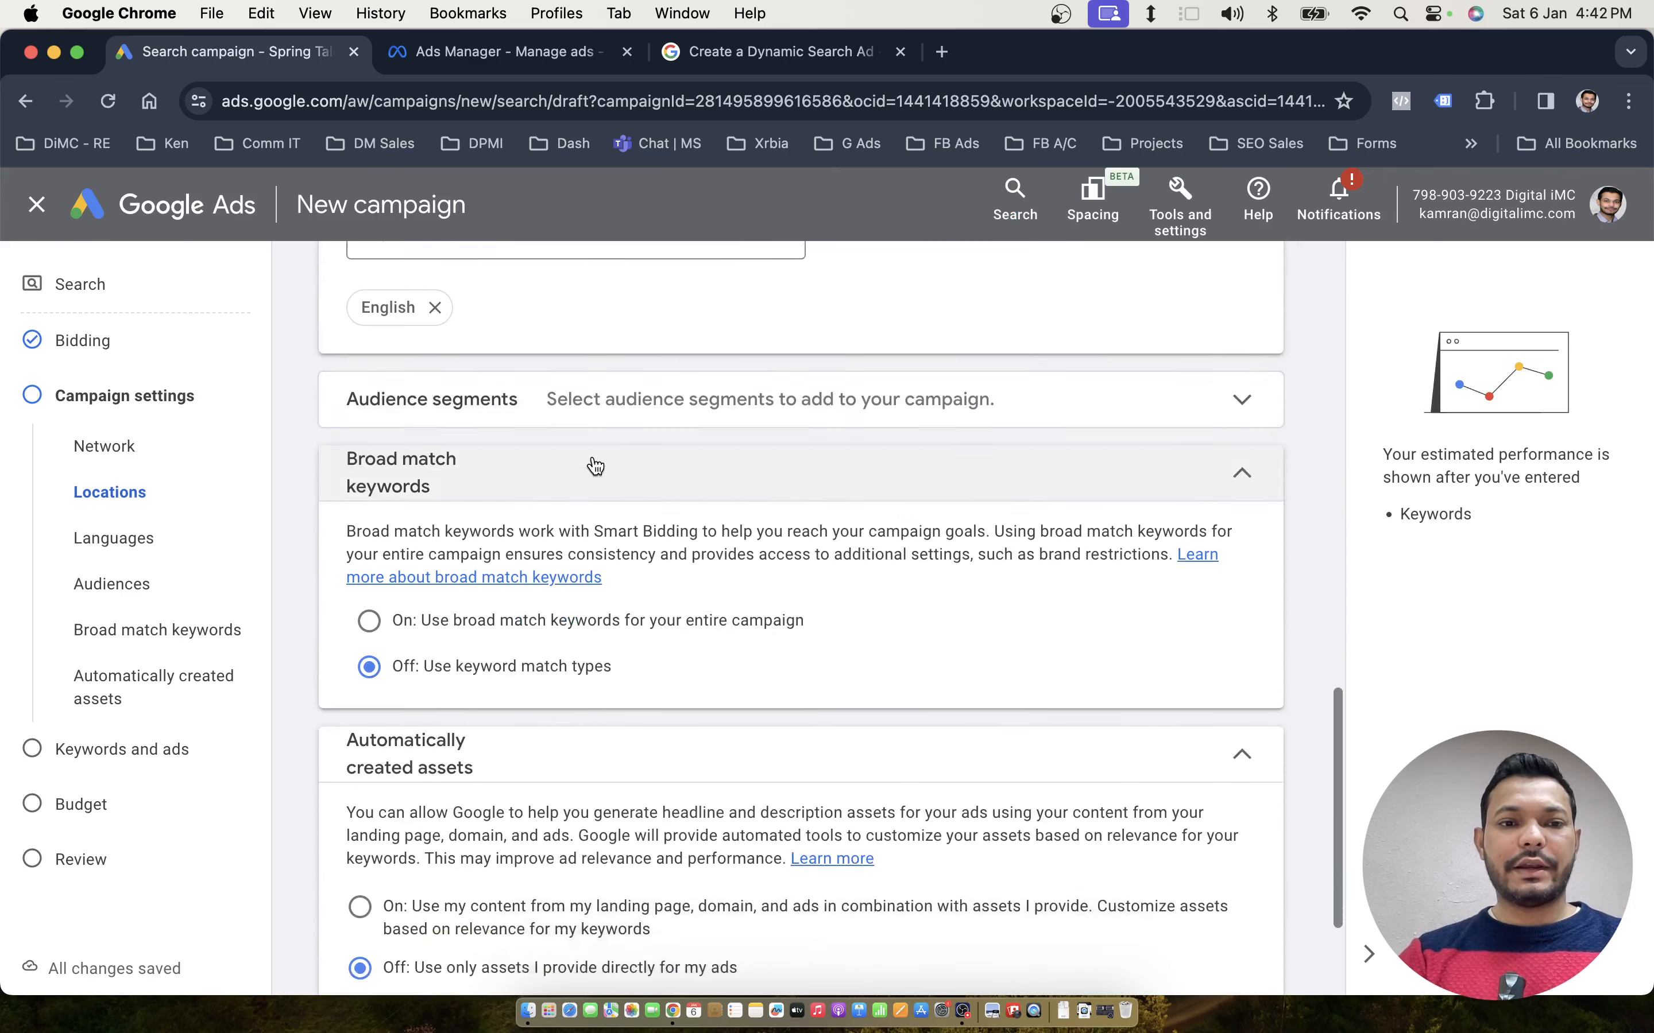
Accept the remaining campaign settings and review the suggested keywords for Ad group 1
{"action": "scroll", "coordinate": [595, 466], "scroll_direction": "down", "scroll_amount": 3}
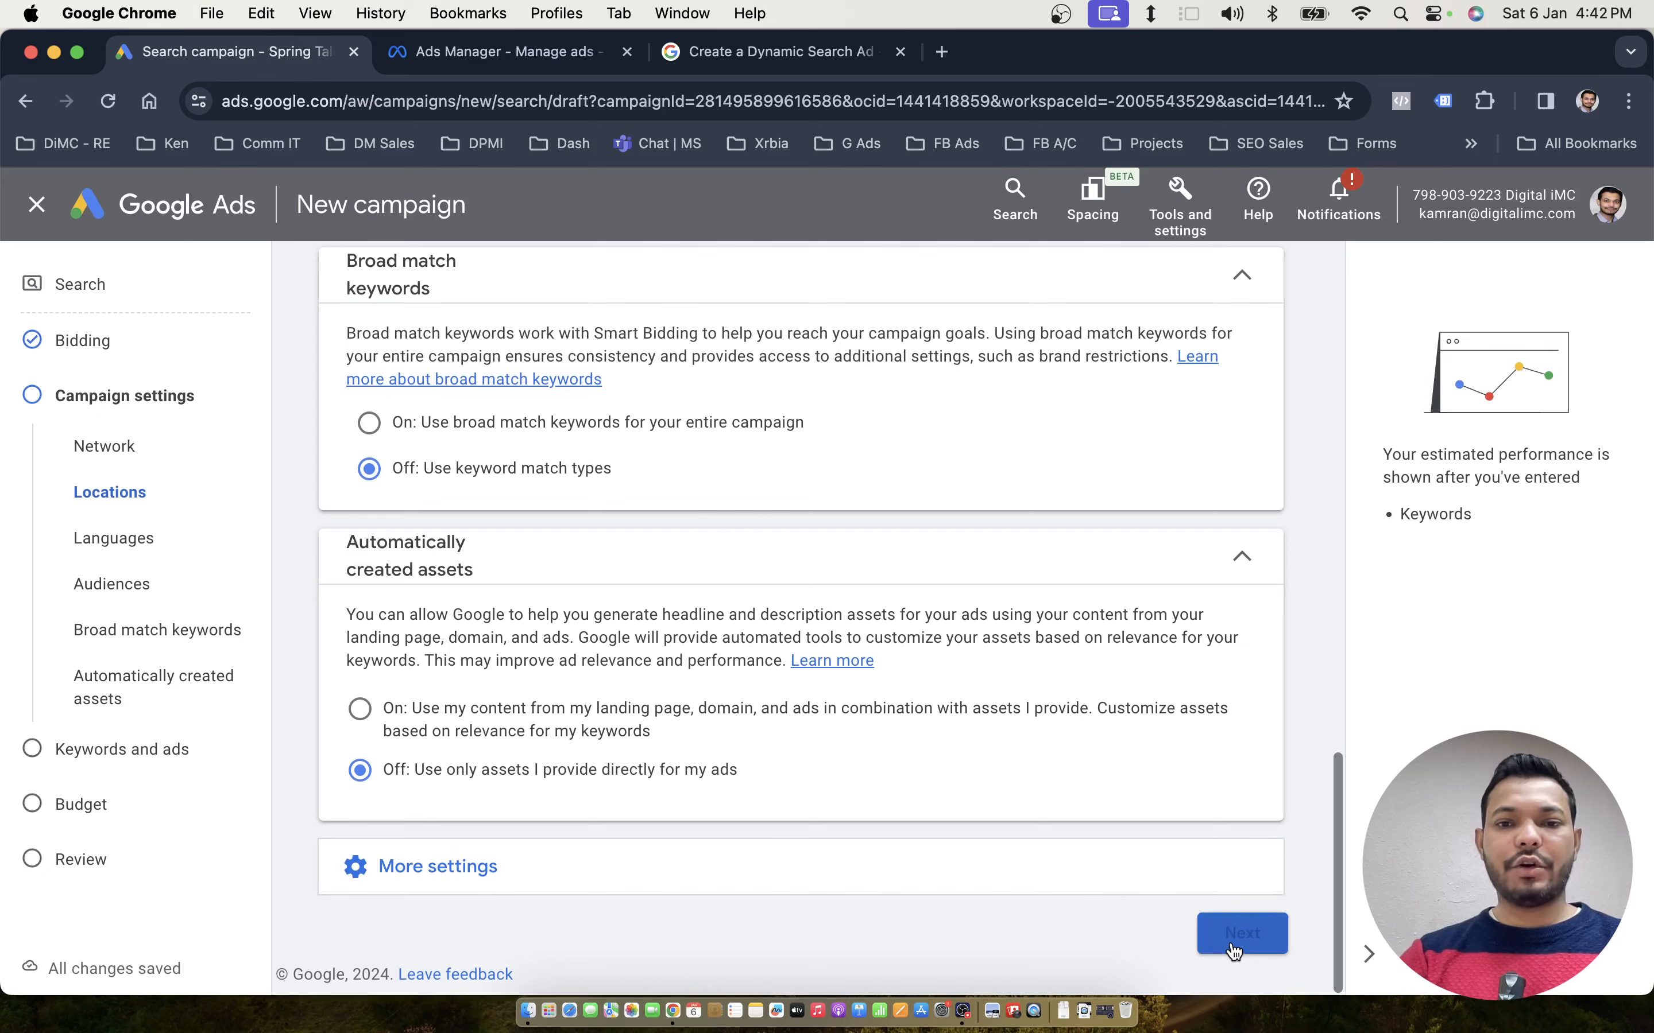
{"action": "left_click", "coordinate": [1234, 951]}
{"action": "scroll", "coordinate": [960, 677], "scroll_direction": "down", "scroll_amount": 3}
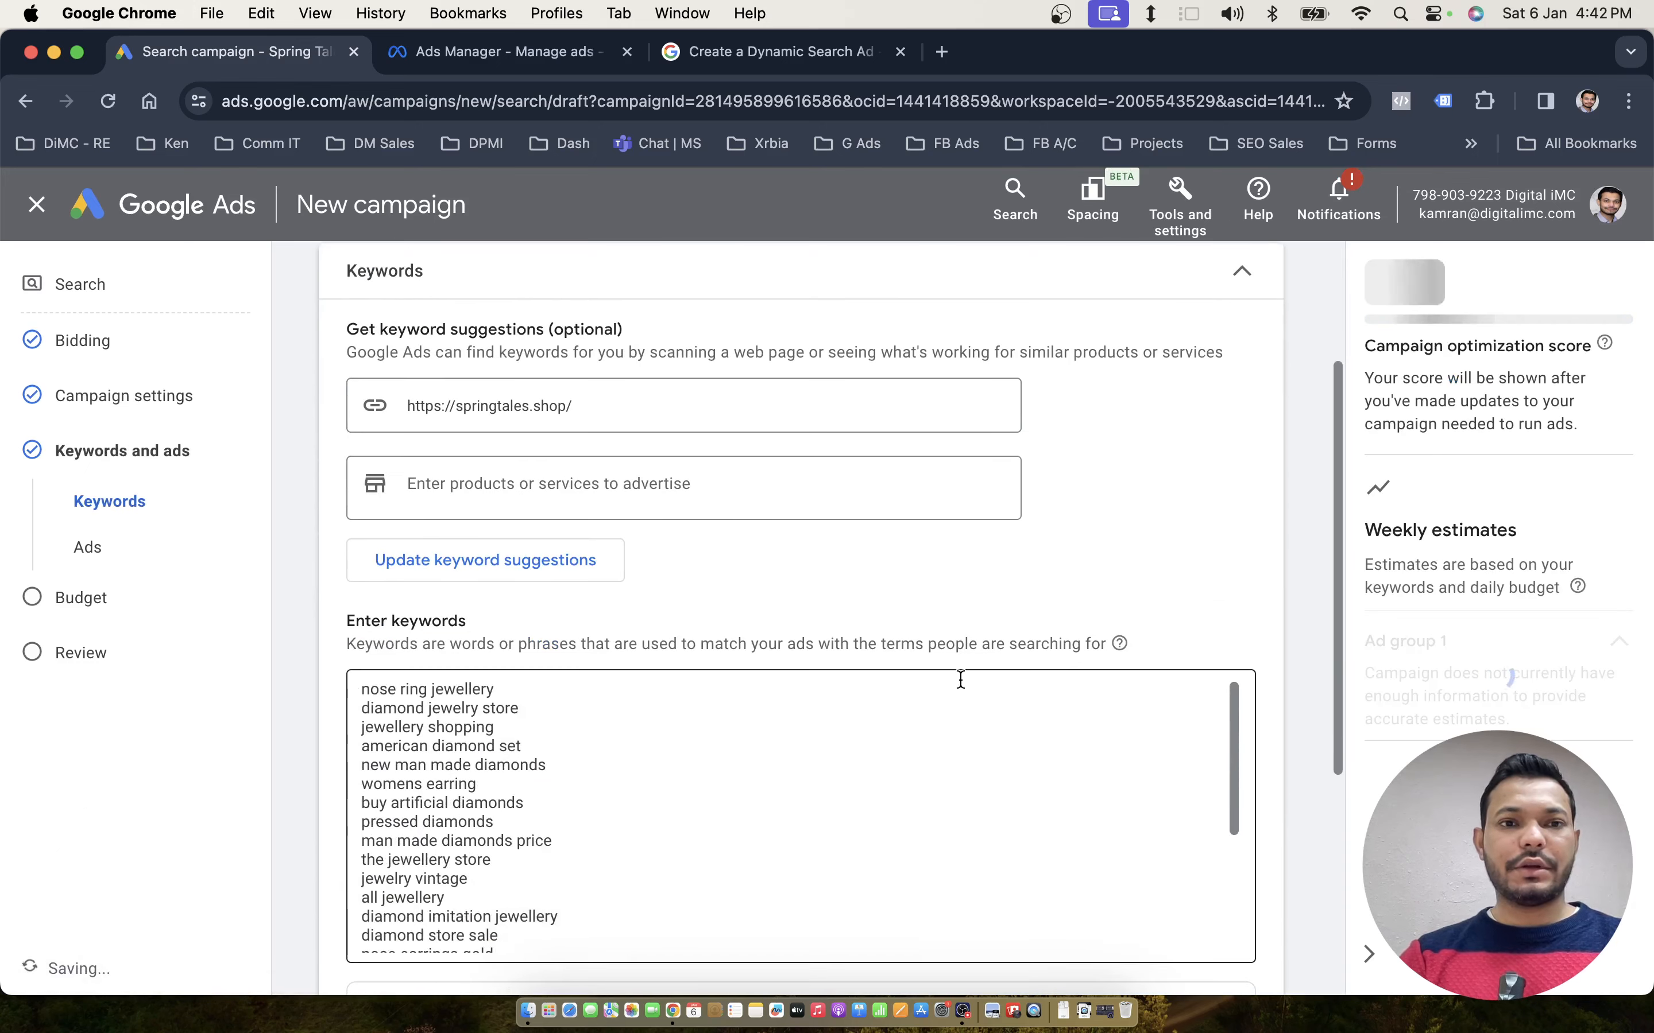
{"action": "scroll", "coordinate": [960, 679], "scroll_direction": "up", "scroll_amount": 2}
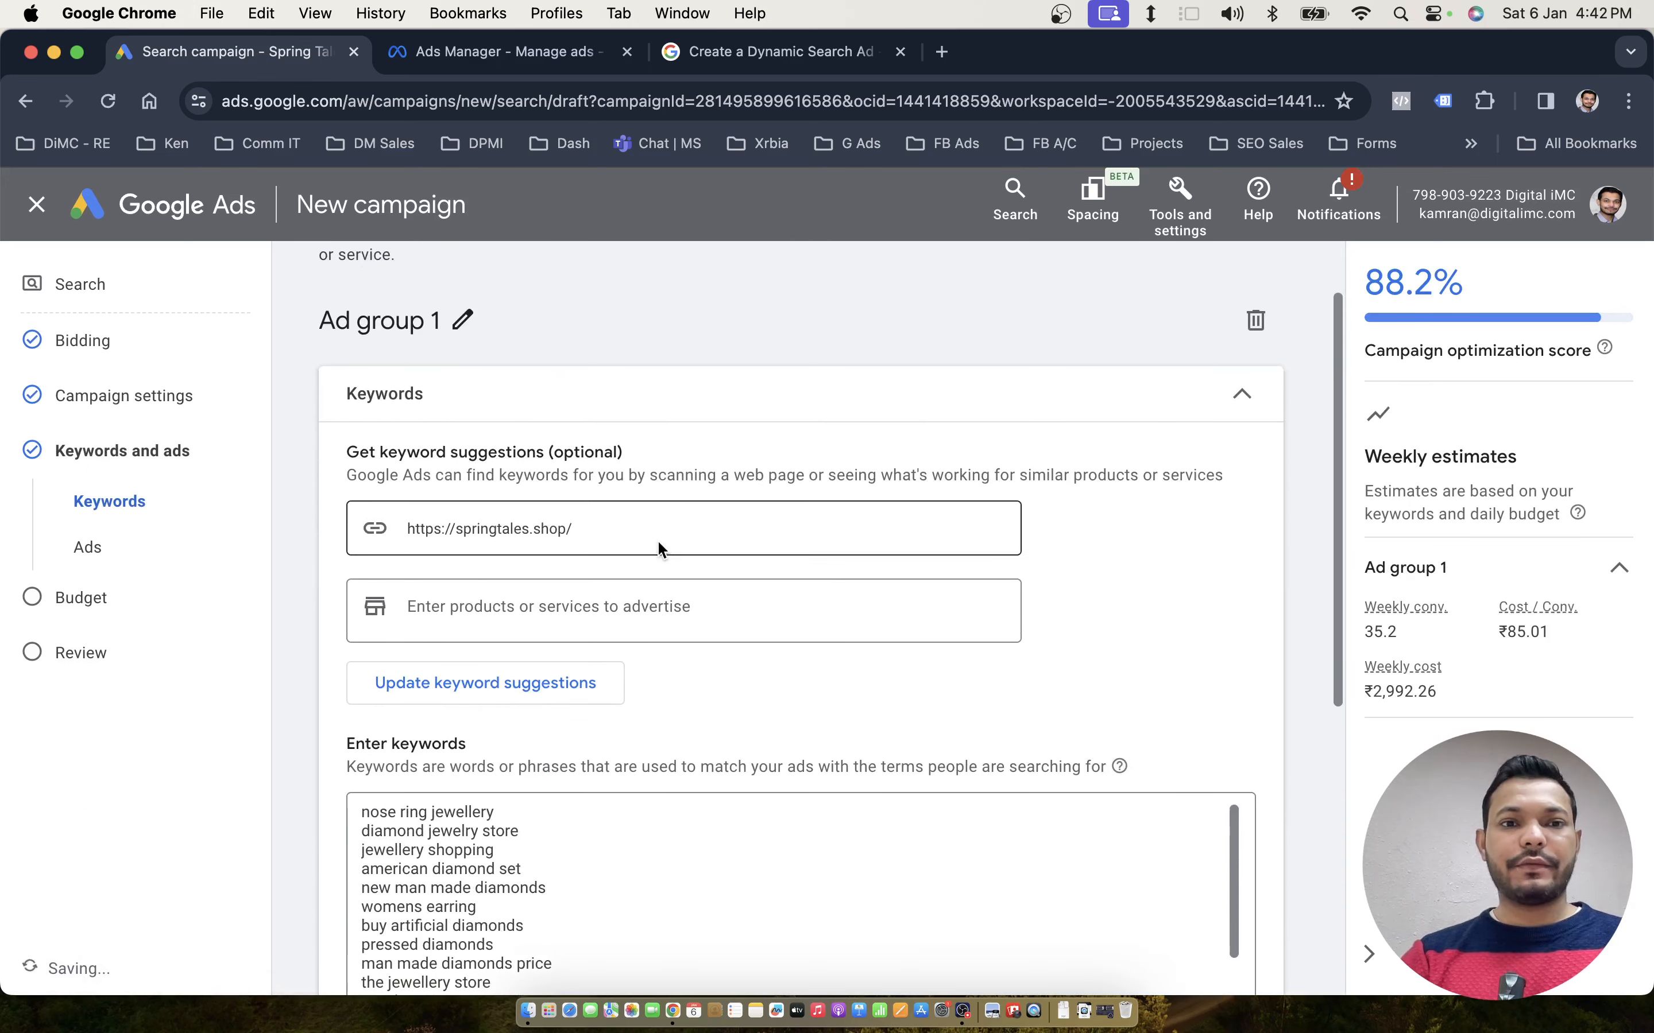
{"action": "scroll", "coordinate": [659, 547], "scroll_direction": "down", "scroll_amount": 5}
{"action": "scroll", "coordinate": [472, 461], "scroll_direction": "down", "scroll_amount": 3}
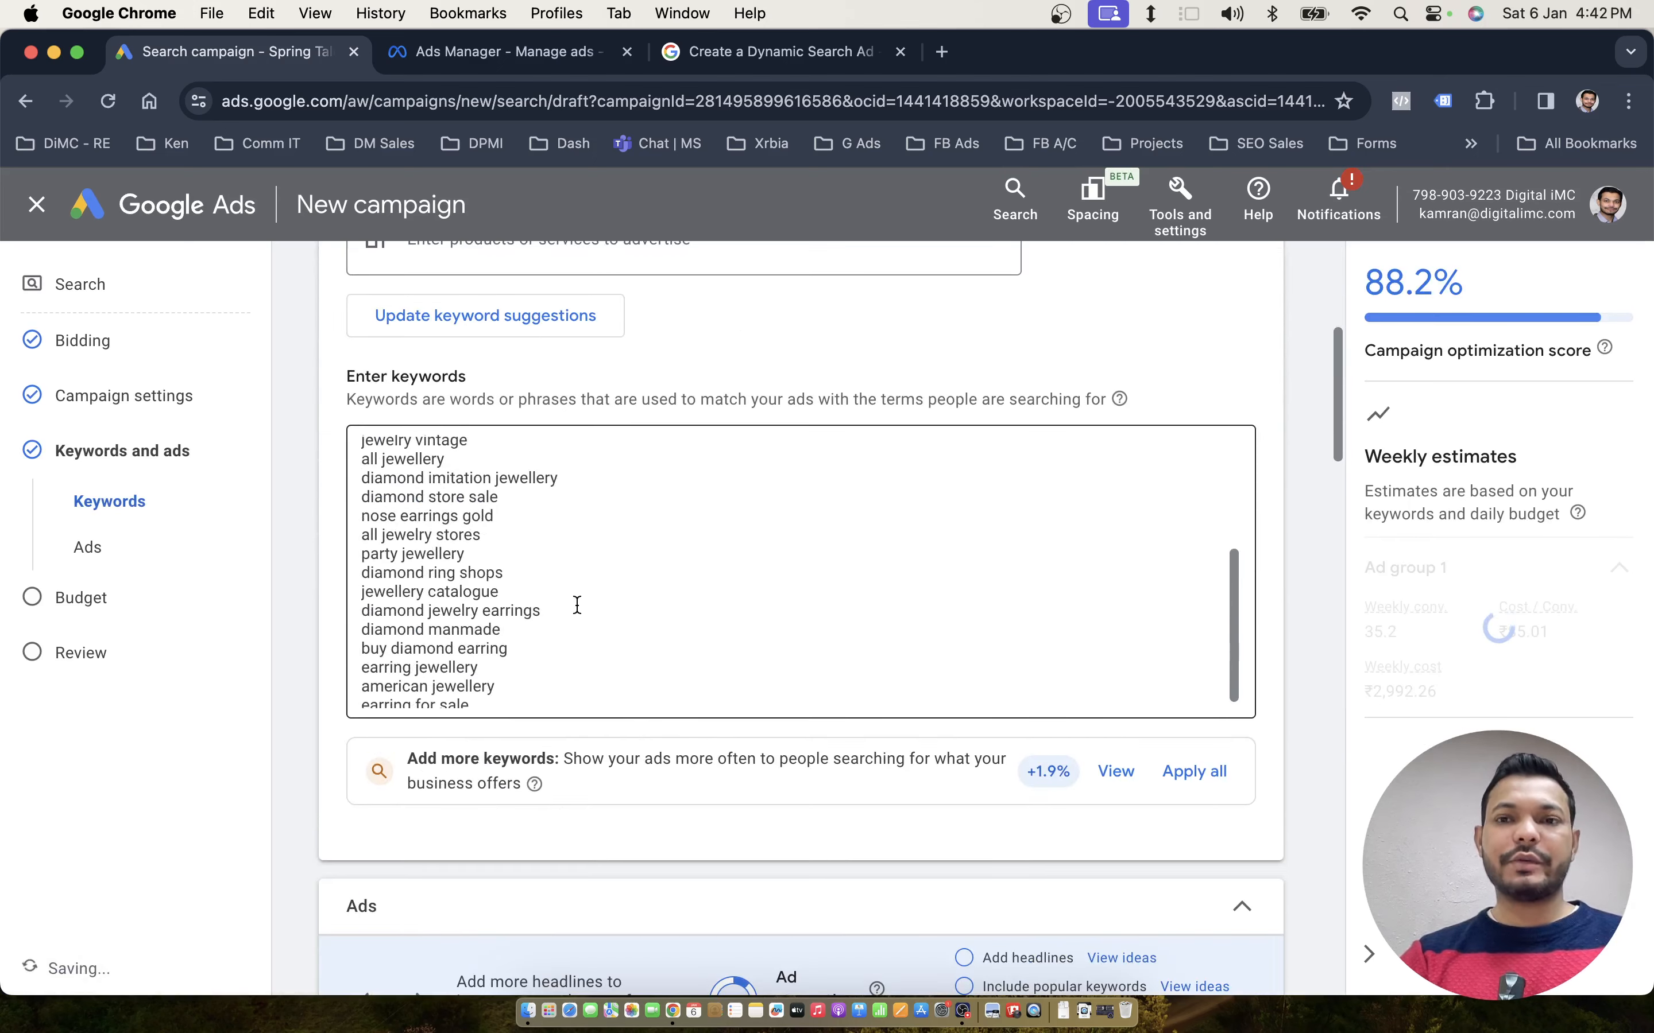
Look through the ad's final URL, display path, headlines, sitelinks and callouts
{"action": "scroll", "coordinate": [577, 605], "scroll_direction": "down", "scroll_amount": 10}
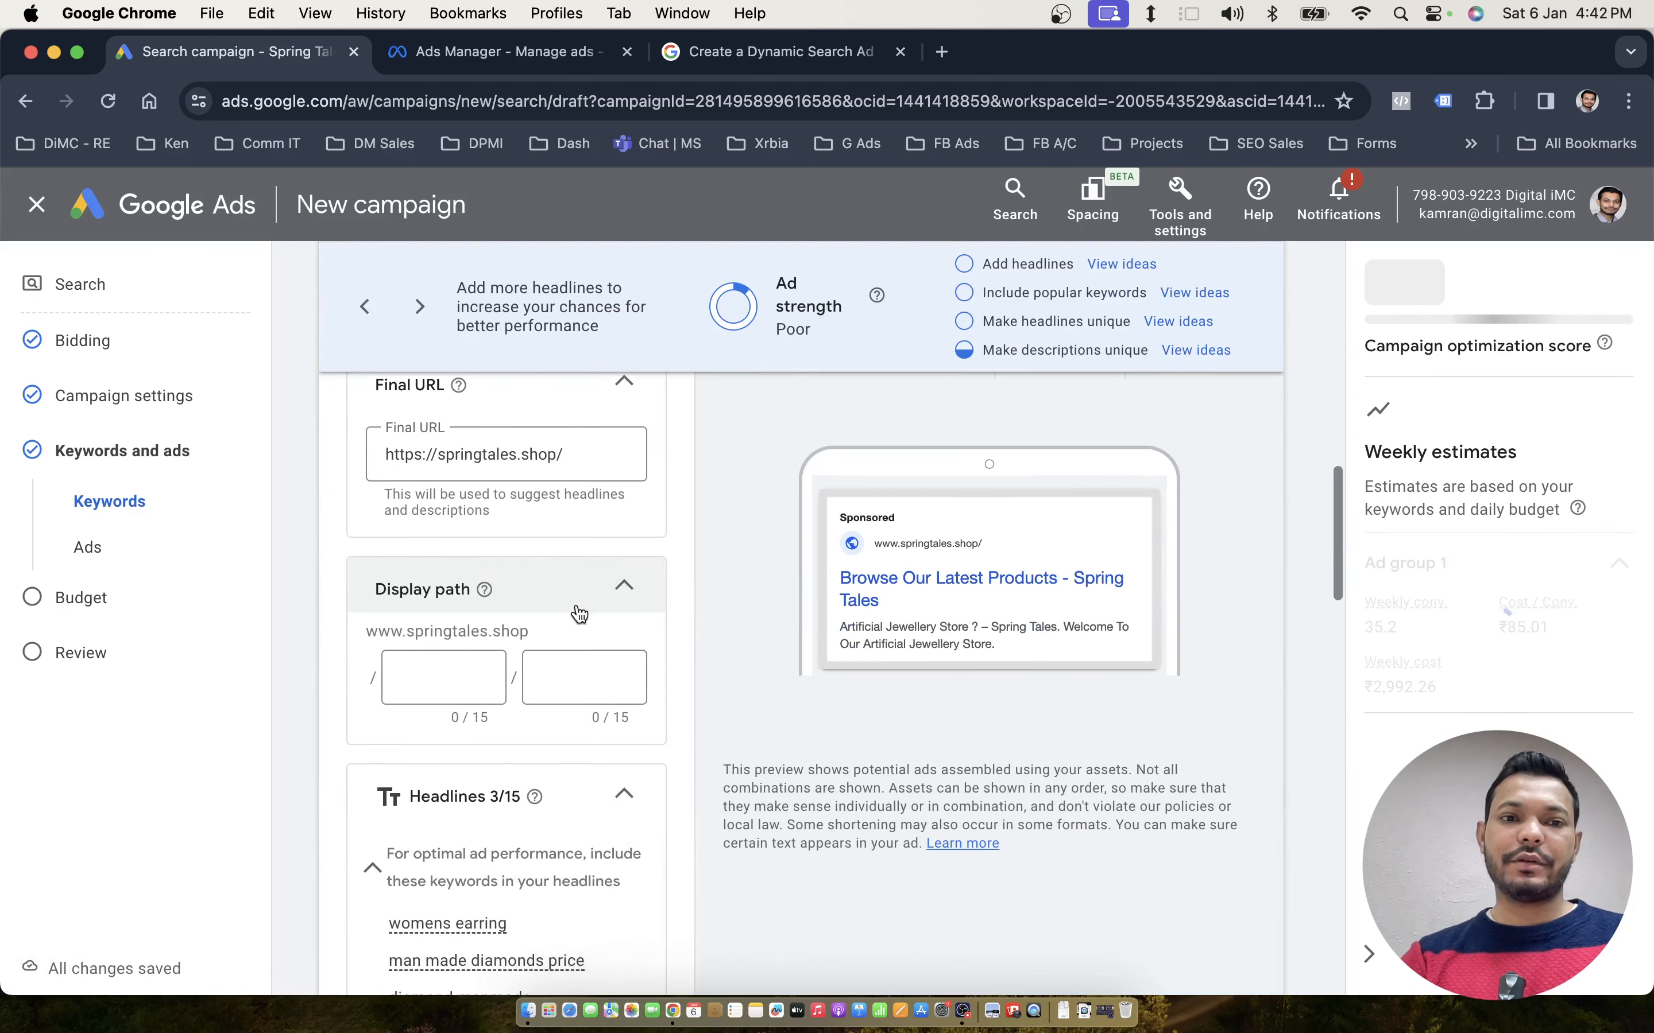
{"action": "scroll", "coordinate": [575, 607], "scroll_direction": "down", "scroll_amount": 1}
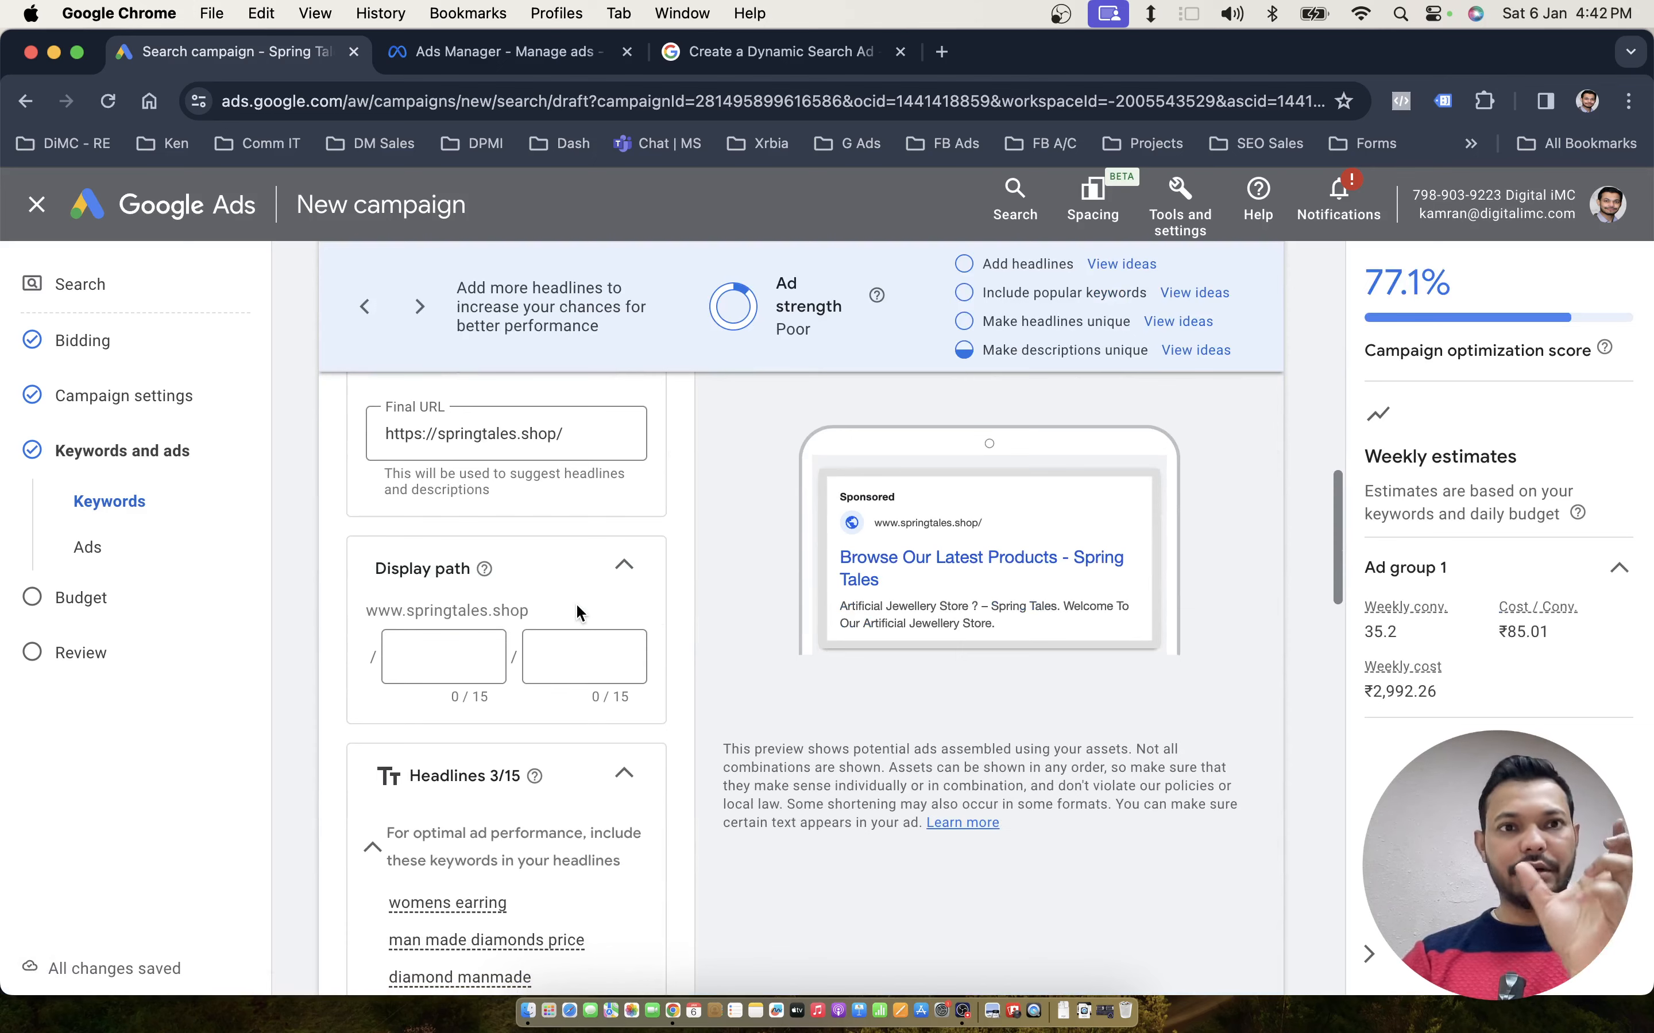
{"action": "scroll", "coordinate": [691, 621], "scroll_direction": "down", "scroll_amount": 20}
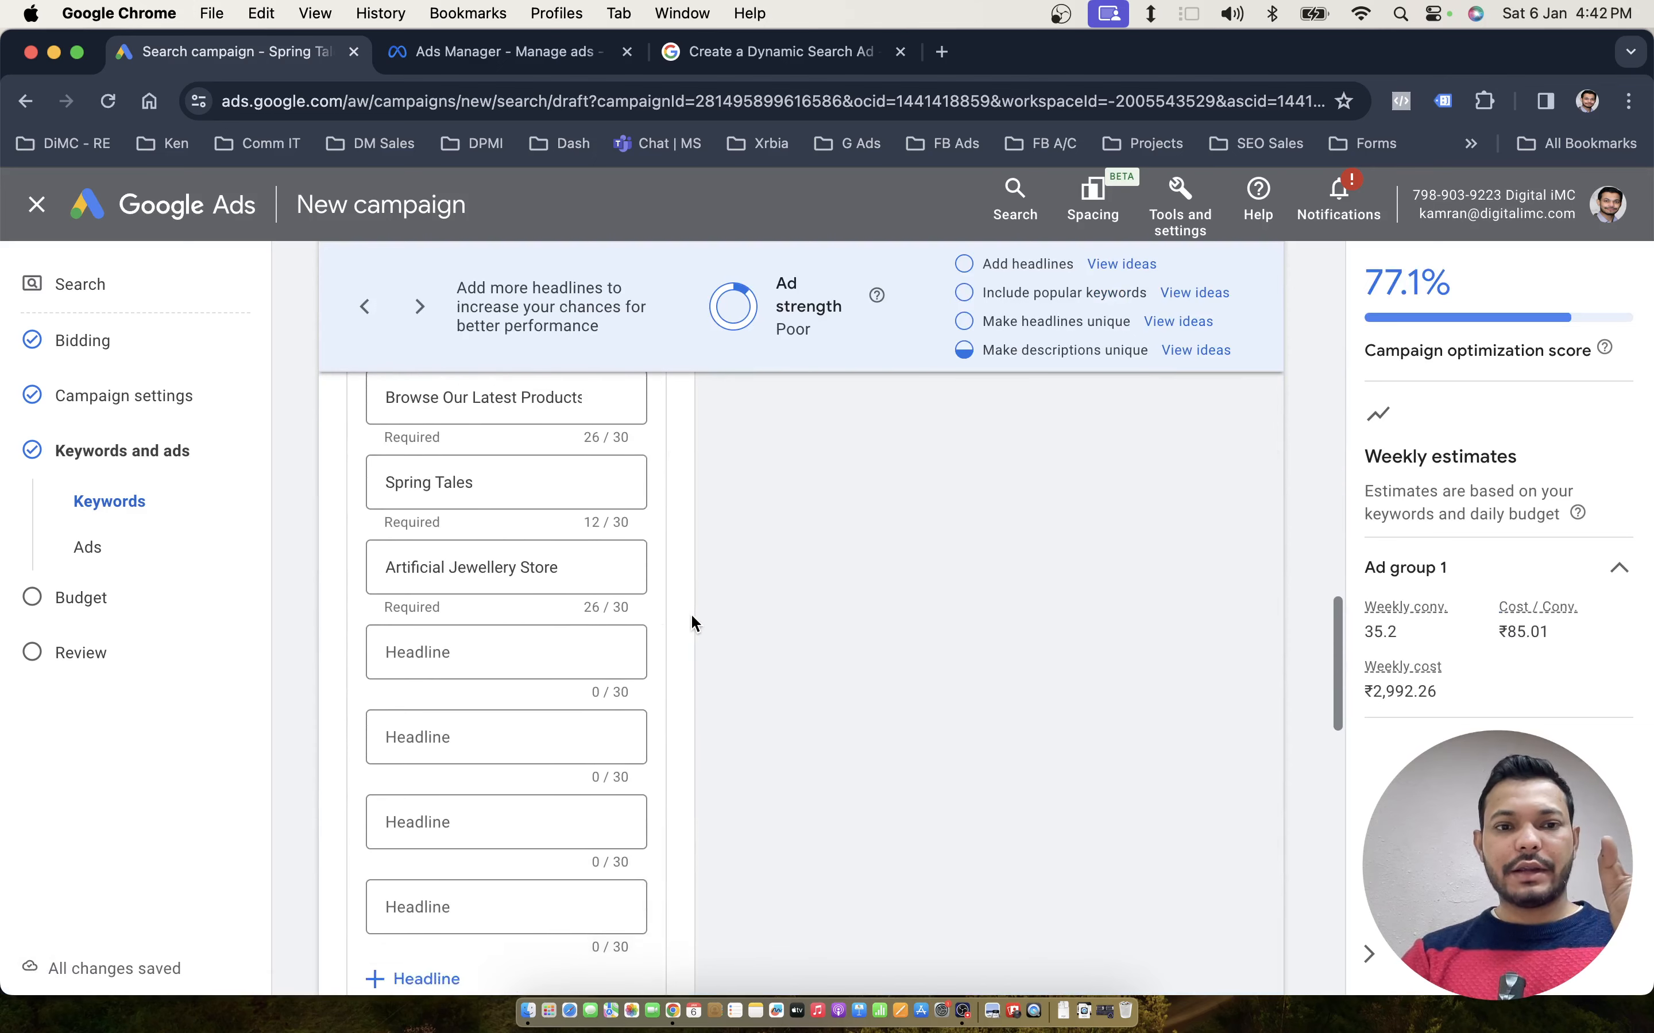
{"action": "scroll", "coordinate": [691, 624], "scroll_direction": "down", "scroll_amount": 10}
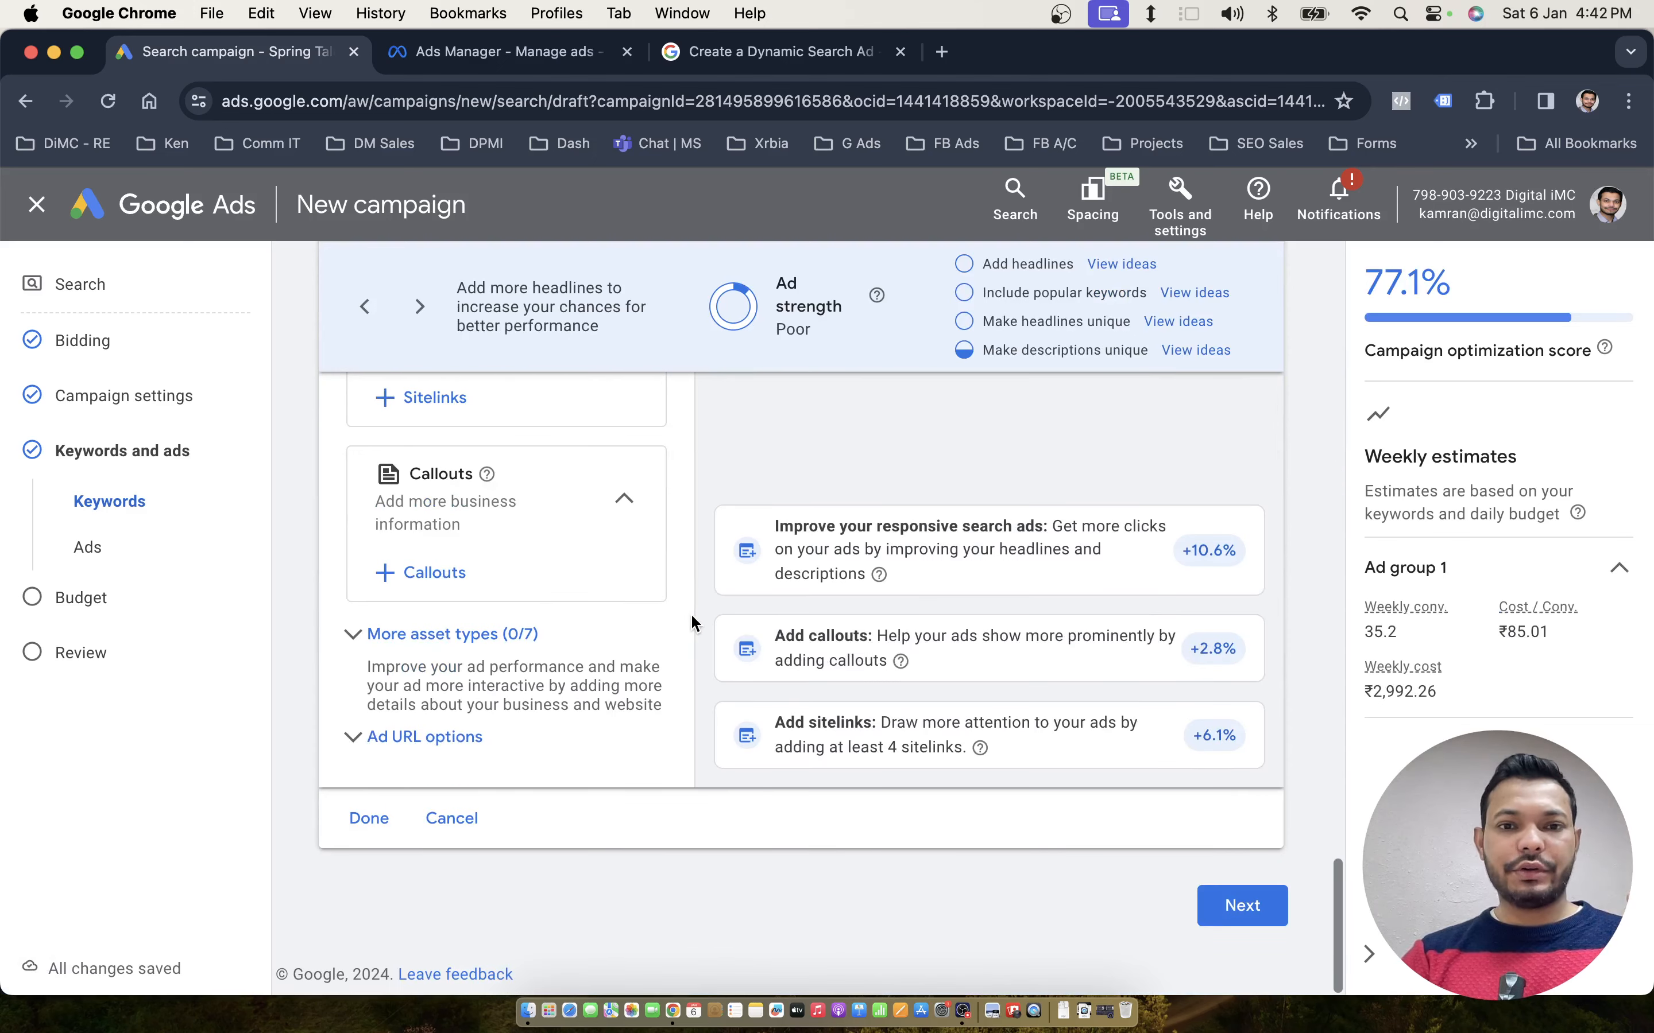
{"action": "scroll", "coordinate": [691, 621], "scroll_direction": "up", "scroll_amount": 20}
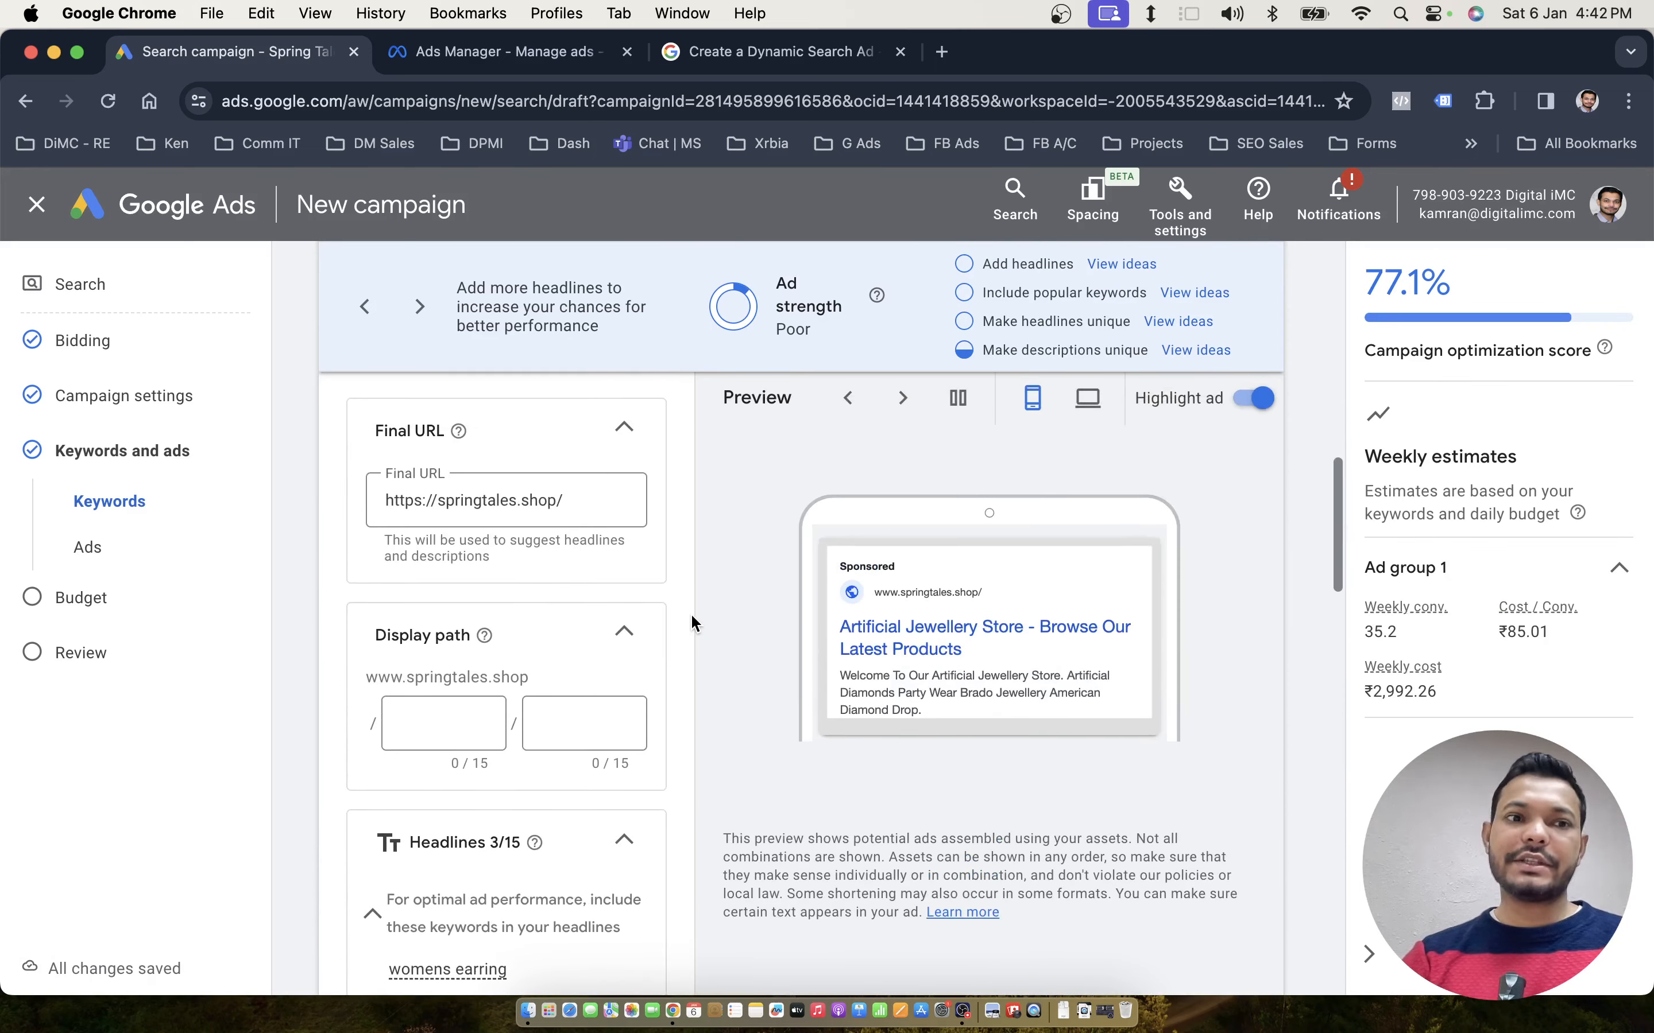
{"action": "scroll", "coordinate": [691, 621], "scroll_direction": "up", "scroll_amount": 15}
{"action": "scroll", "coordinate": [690, 616], "scroll_direction": "down", "scroll_amount": 17}
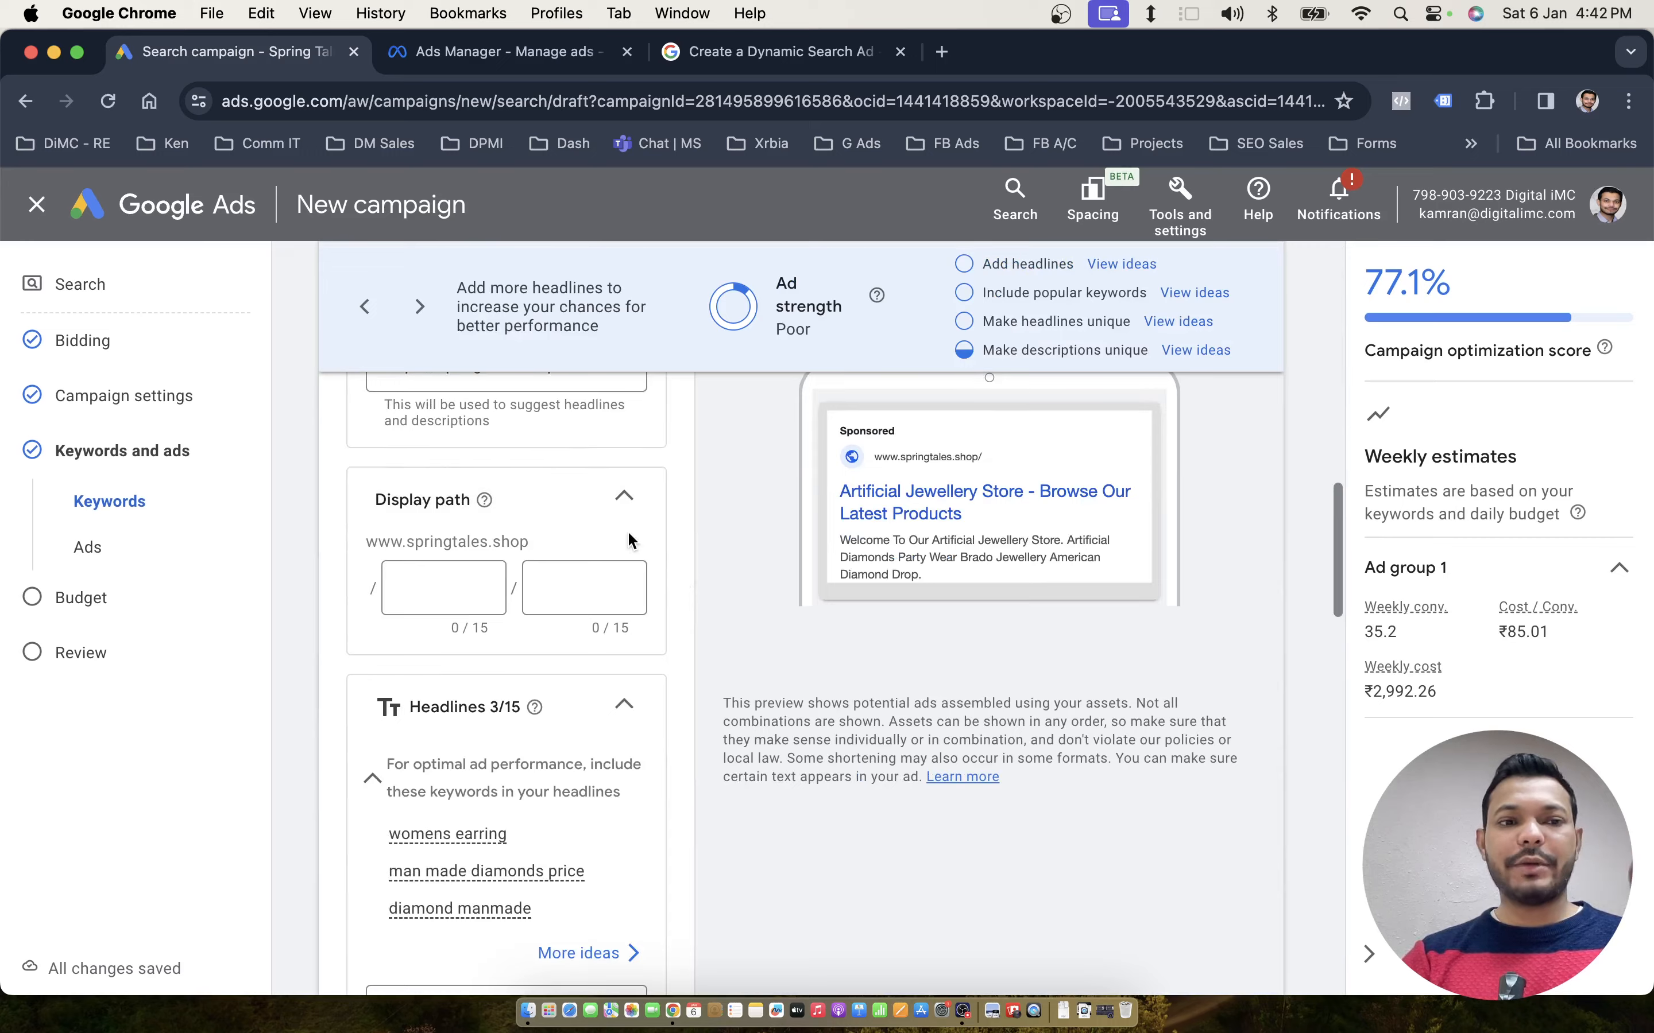
{"action": "scroll", "coordinate": [629, 540], "scroll_direction": "down", "scroll_amount": 8}
Continue with the ad as it is and keep the recommended average daily budget of ₹427.47
{"action": "left_click", "coordinate": [1223, 912]}
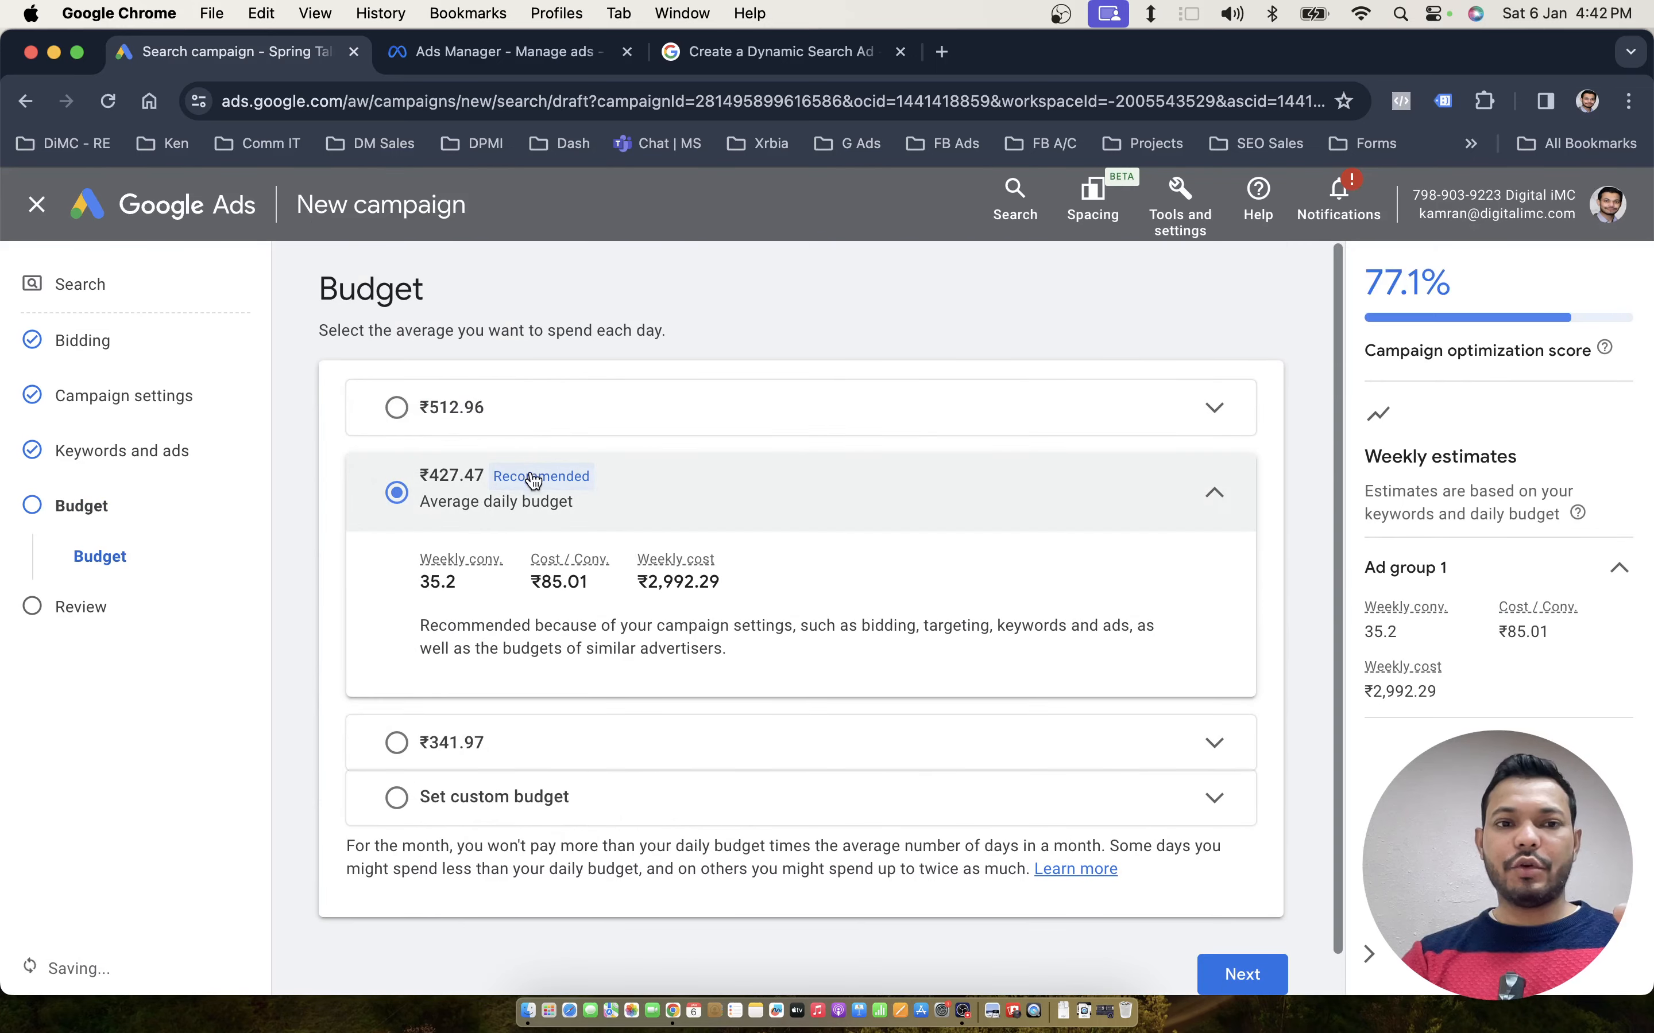
{"action": "scroll", "coordinate": [979, 564], "scroll_direction": "down", "scroll_amount": 2}
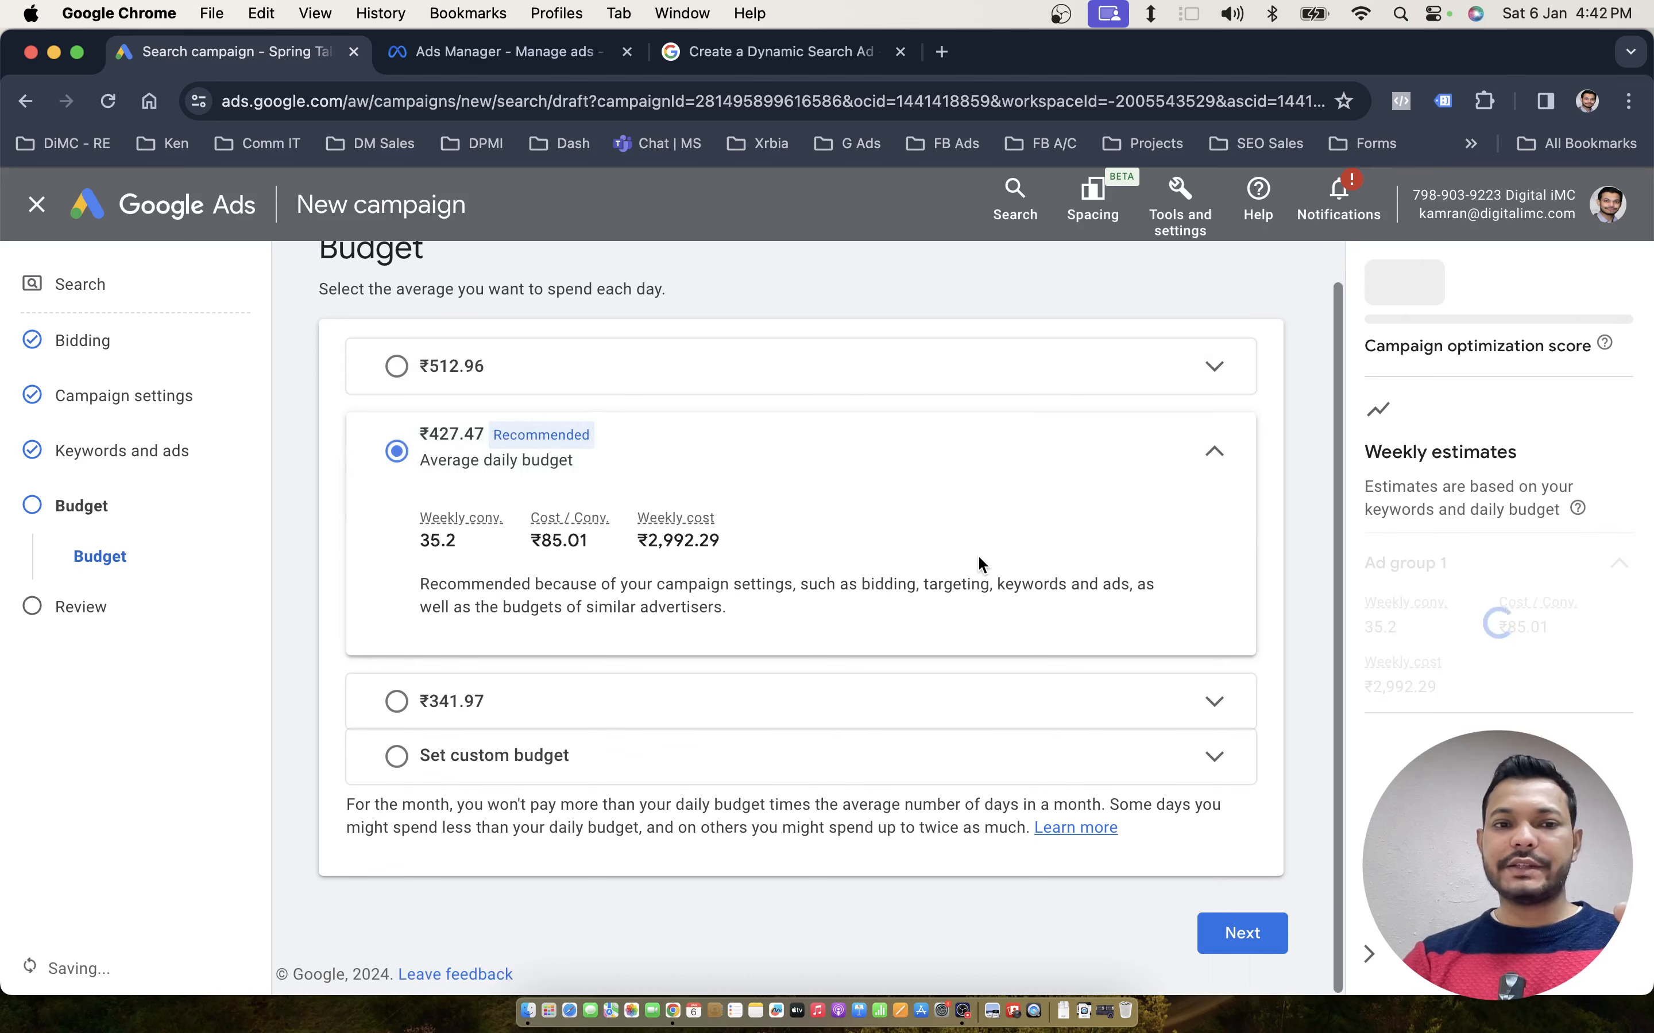
{"action": "left_click", "coordinate": [1244, 932]}
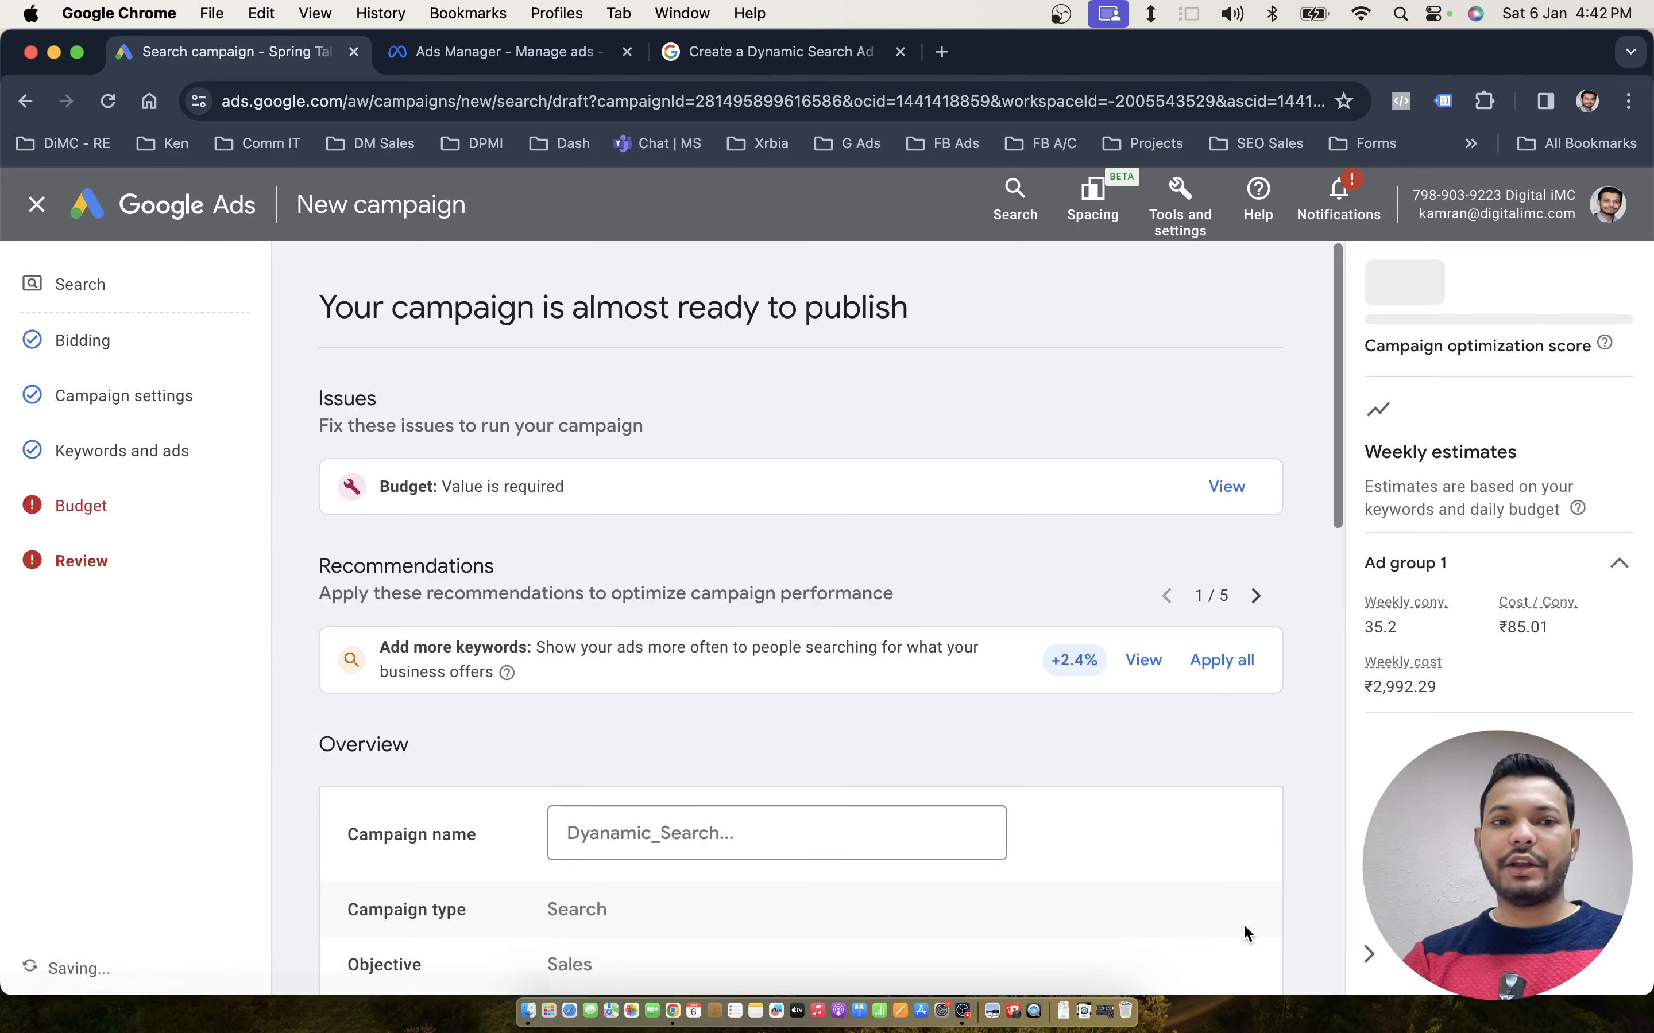
Review the campaign summary down to the budget and publish the campaign
{"action": "scroll", "coordinate": [835, 547], "scroll_direction": "down", "scroll_amount": 10}
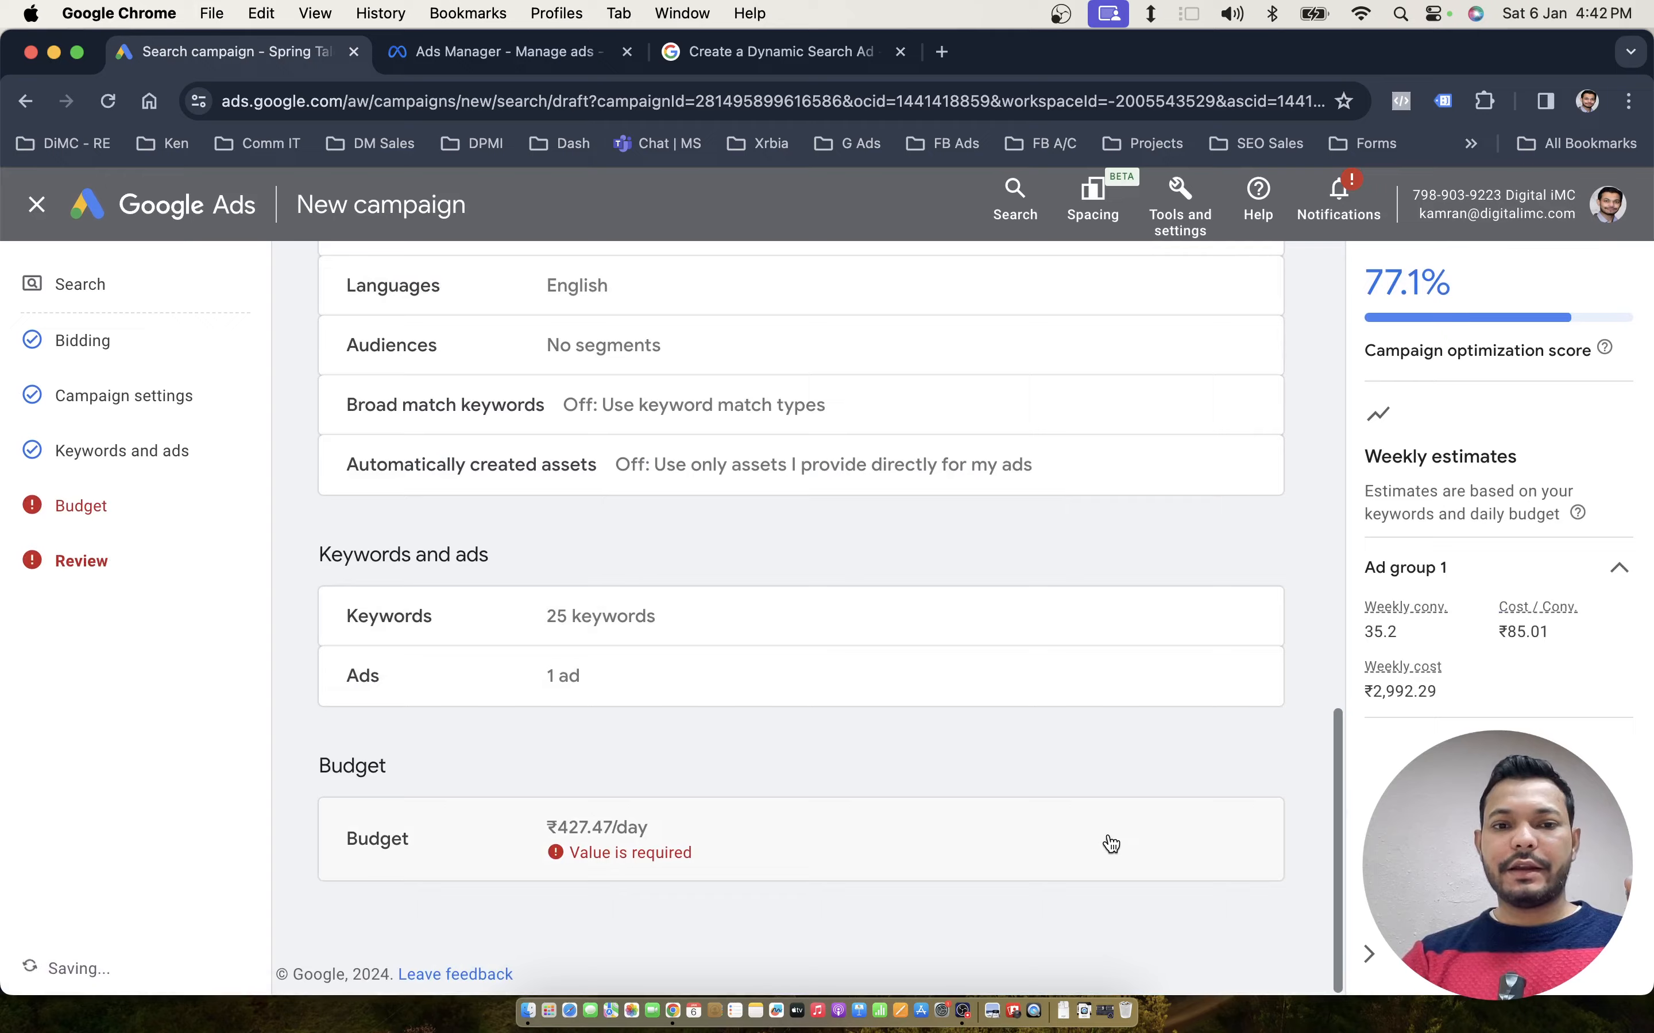
{"action": "scroll", "coordinate": [902, 825], "scroll_direction": "up", "scroll_amount": 10}
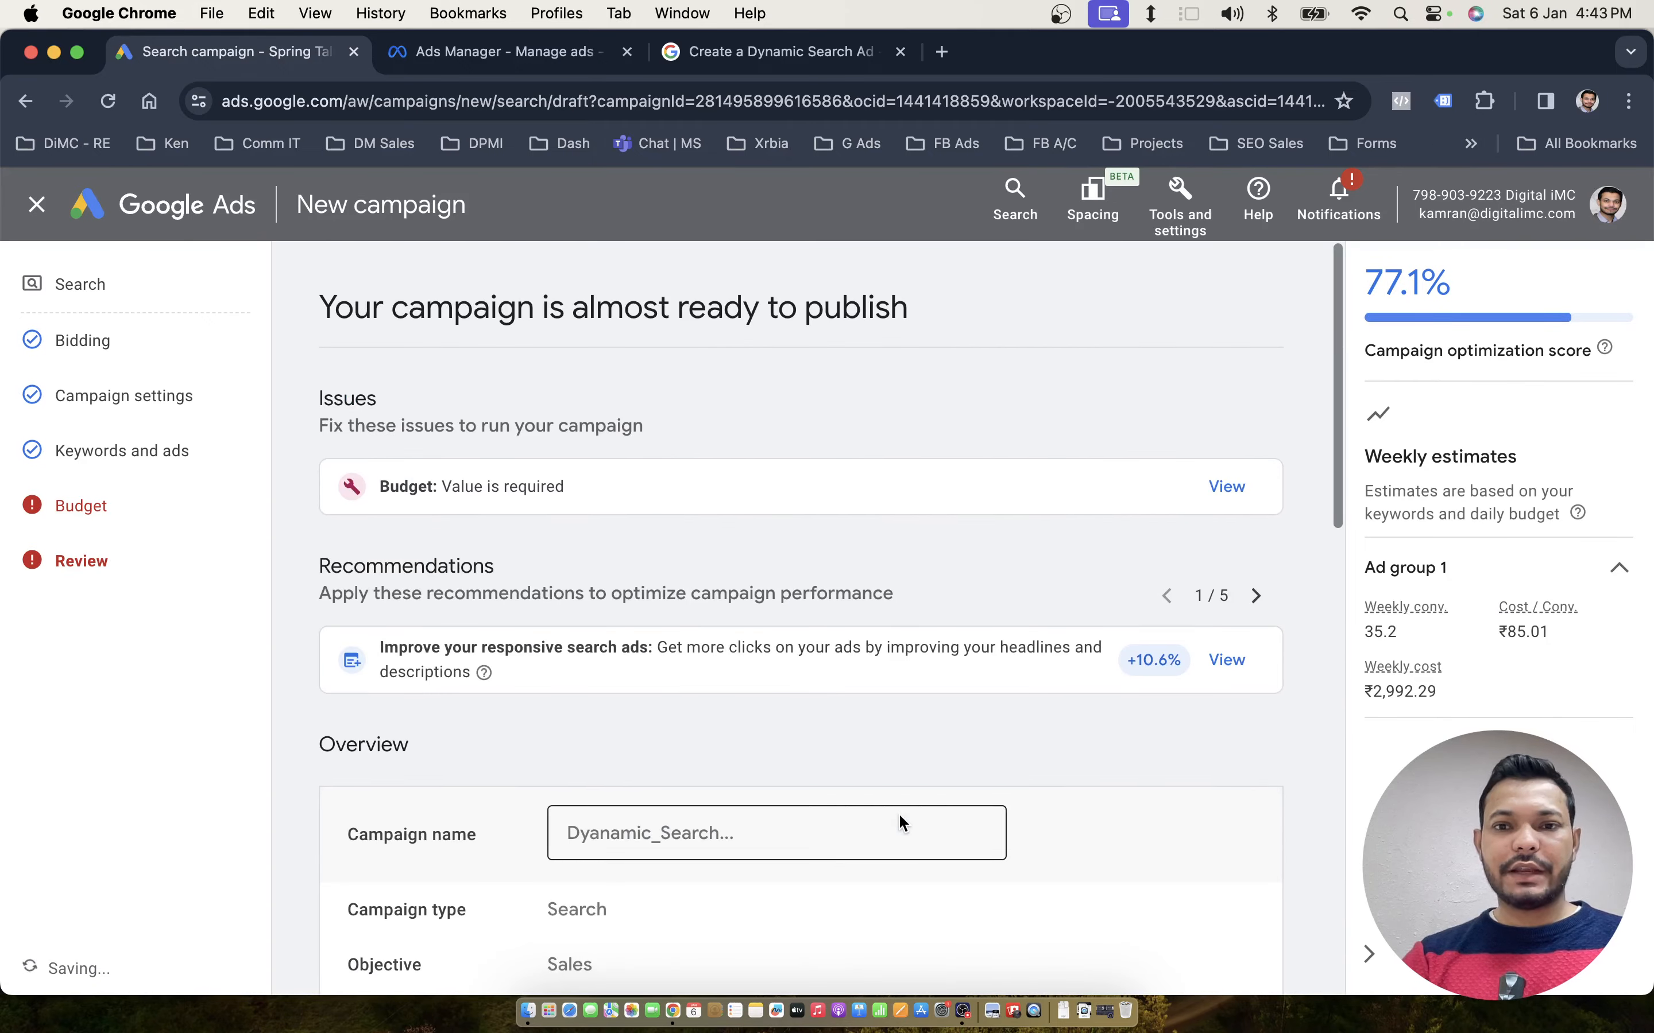
{"action": "scroll", "coordinate": [902, 824], "scroll_direction": "down", "scroll_amount": 10}
{"action": "scroll", "coordinate": [1032, 840], "scroll_direction": "up", "scroll_amount": 10}
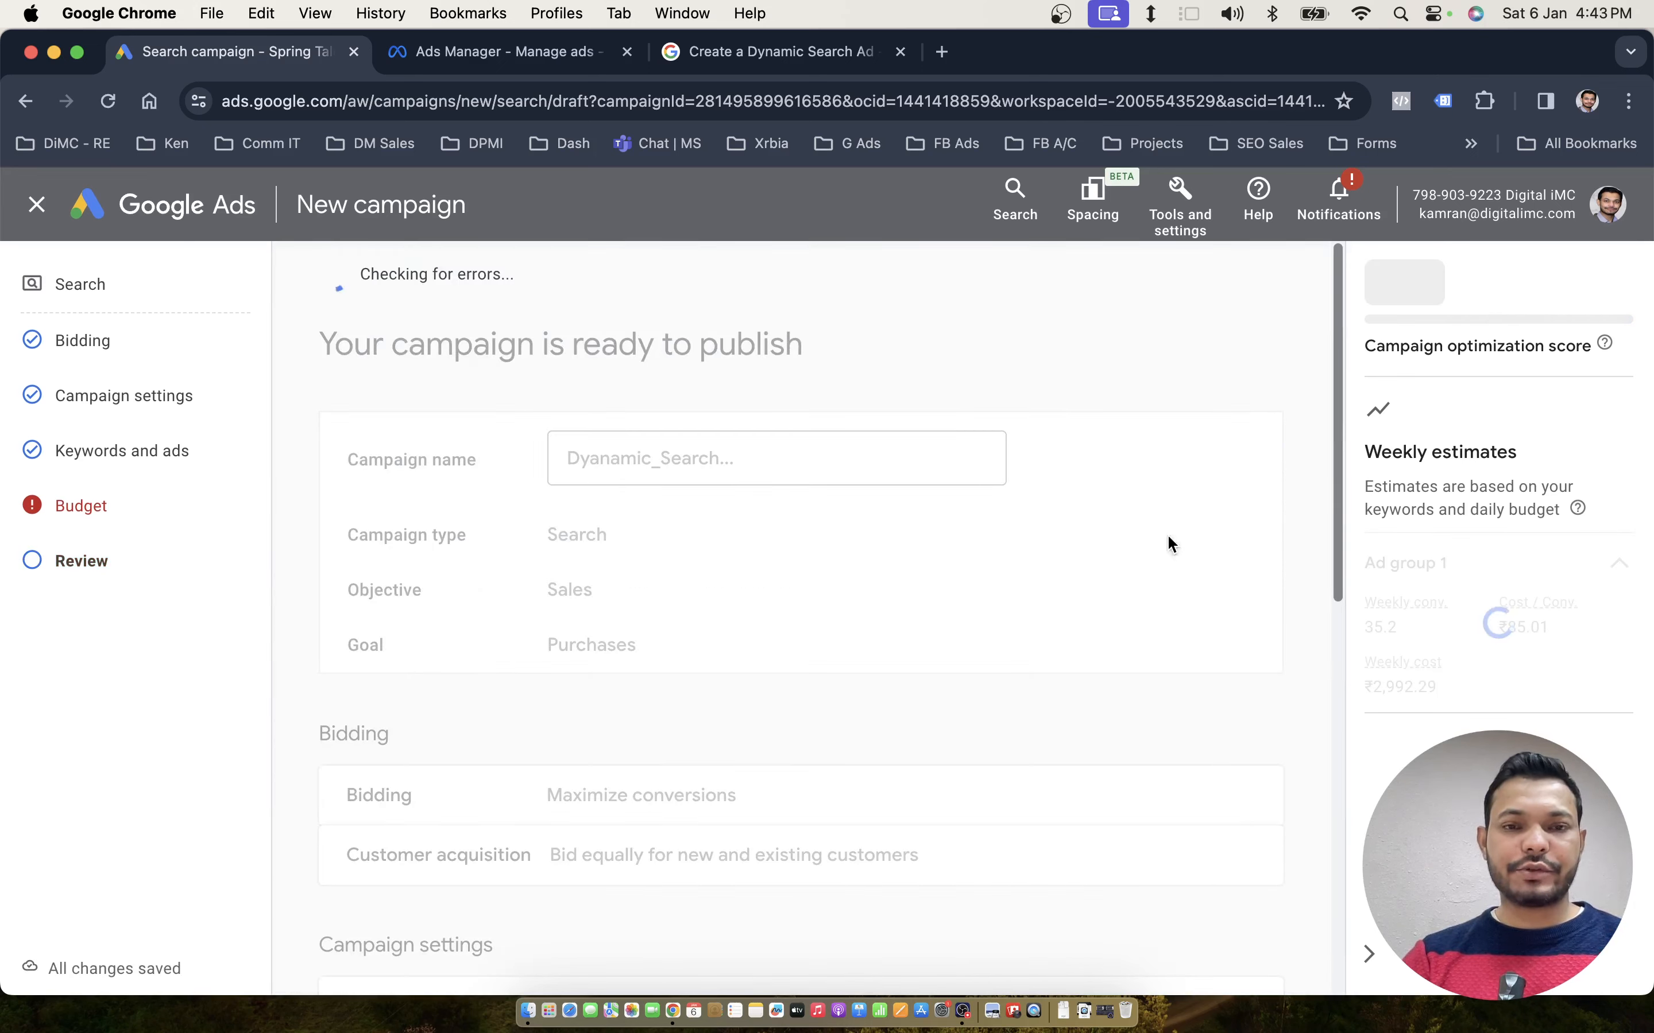
{"action": "scroll", "coordinate": [730, 732], "scroll_direction": "down", "scroll_amount": 10}
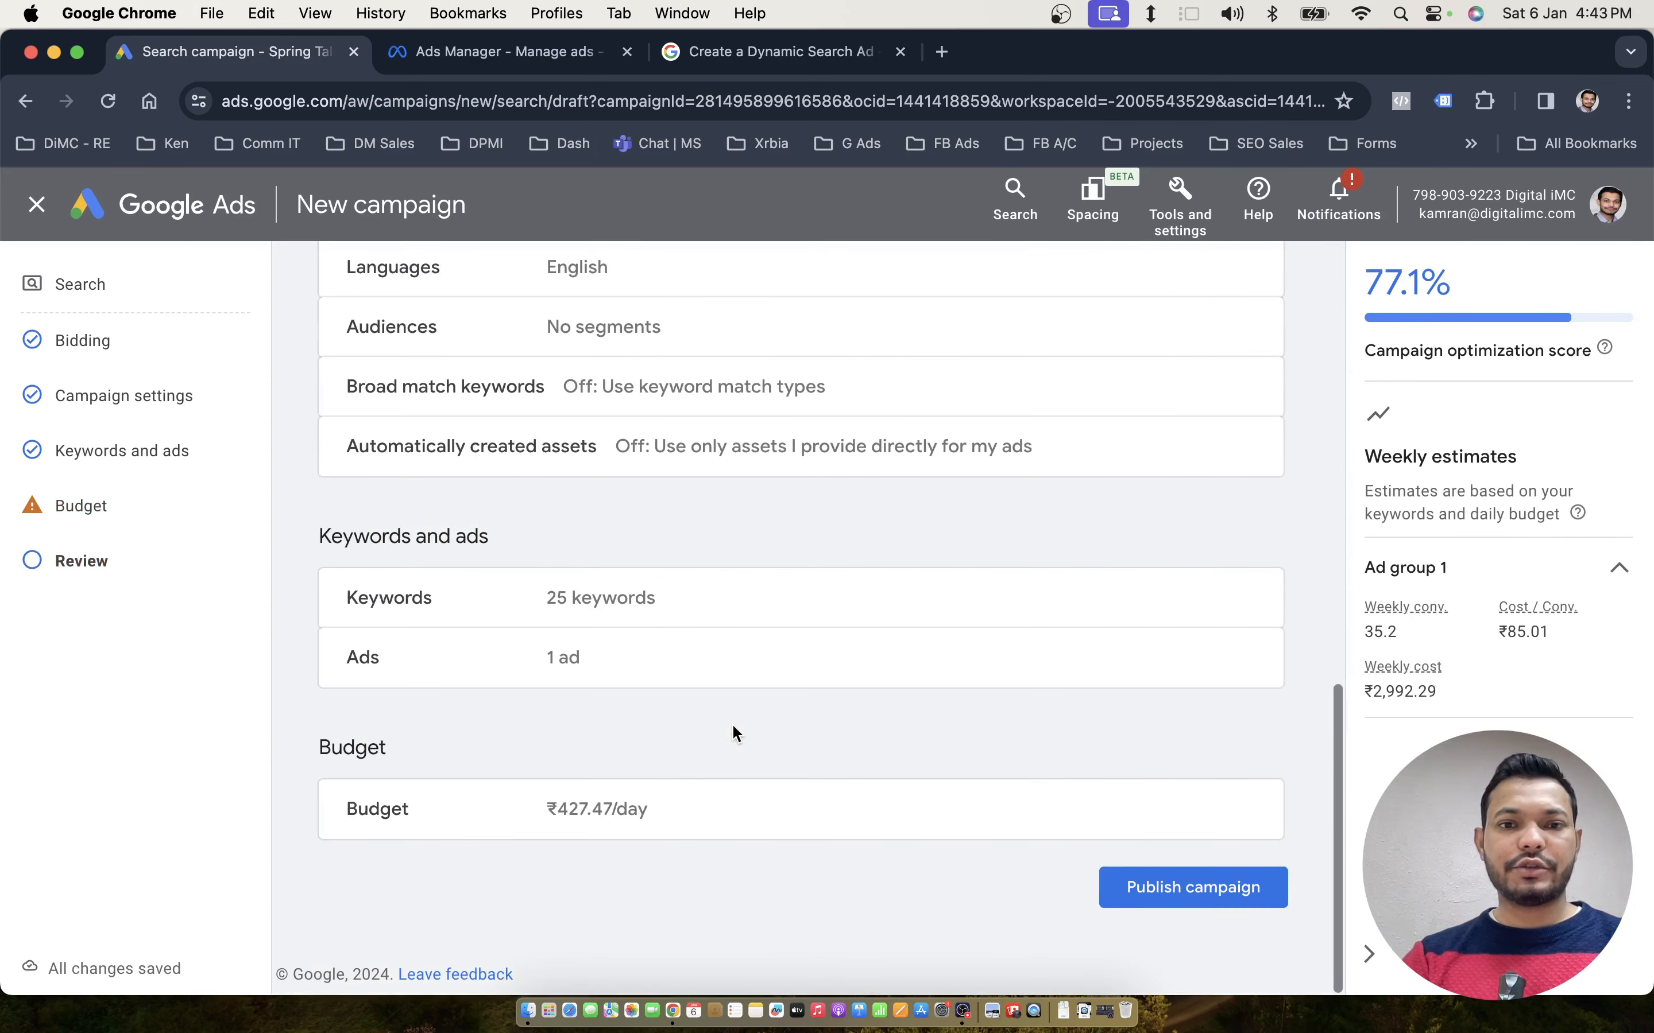
{"action": "scroll", "coordinate": [736, 733], "scroll_direction": "up", "scroll_amount": 10}
{"action": "left_click", "coordinate": [1215, 313]}
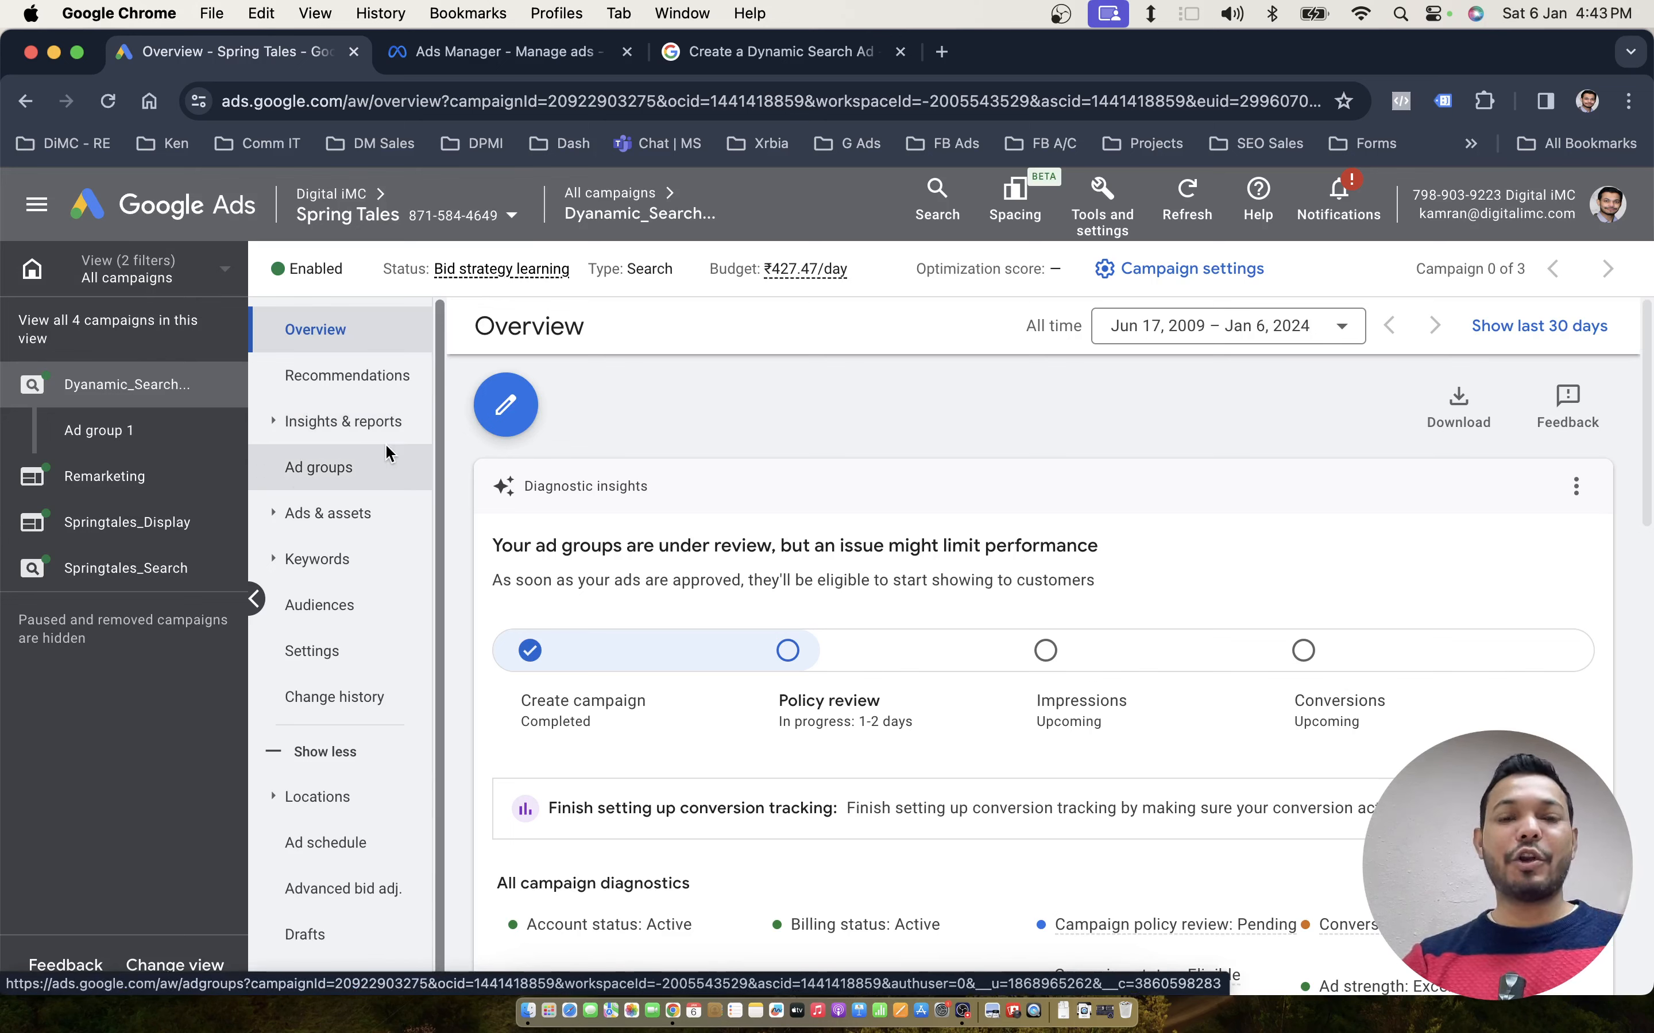
{"action": "scroll", "coordinate": [385, 451], "scroll_direction": "down", "scroll_amount": 1}
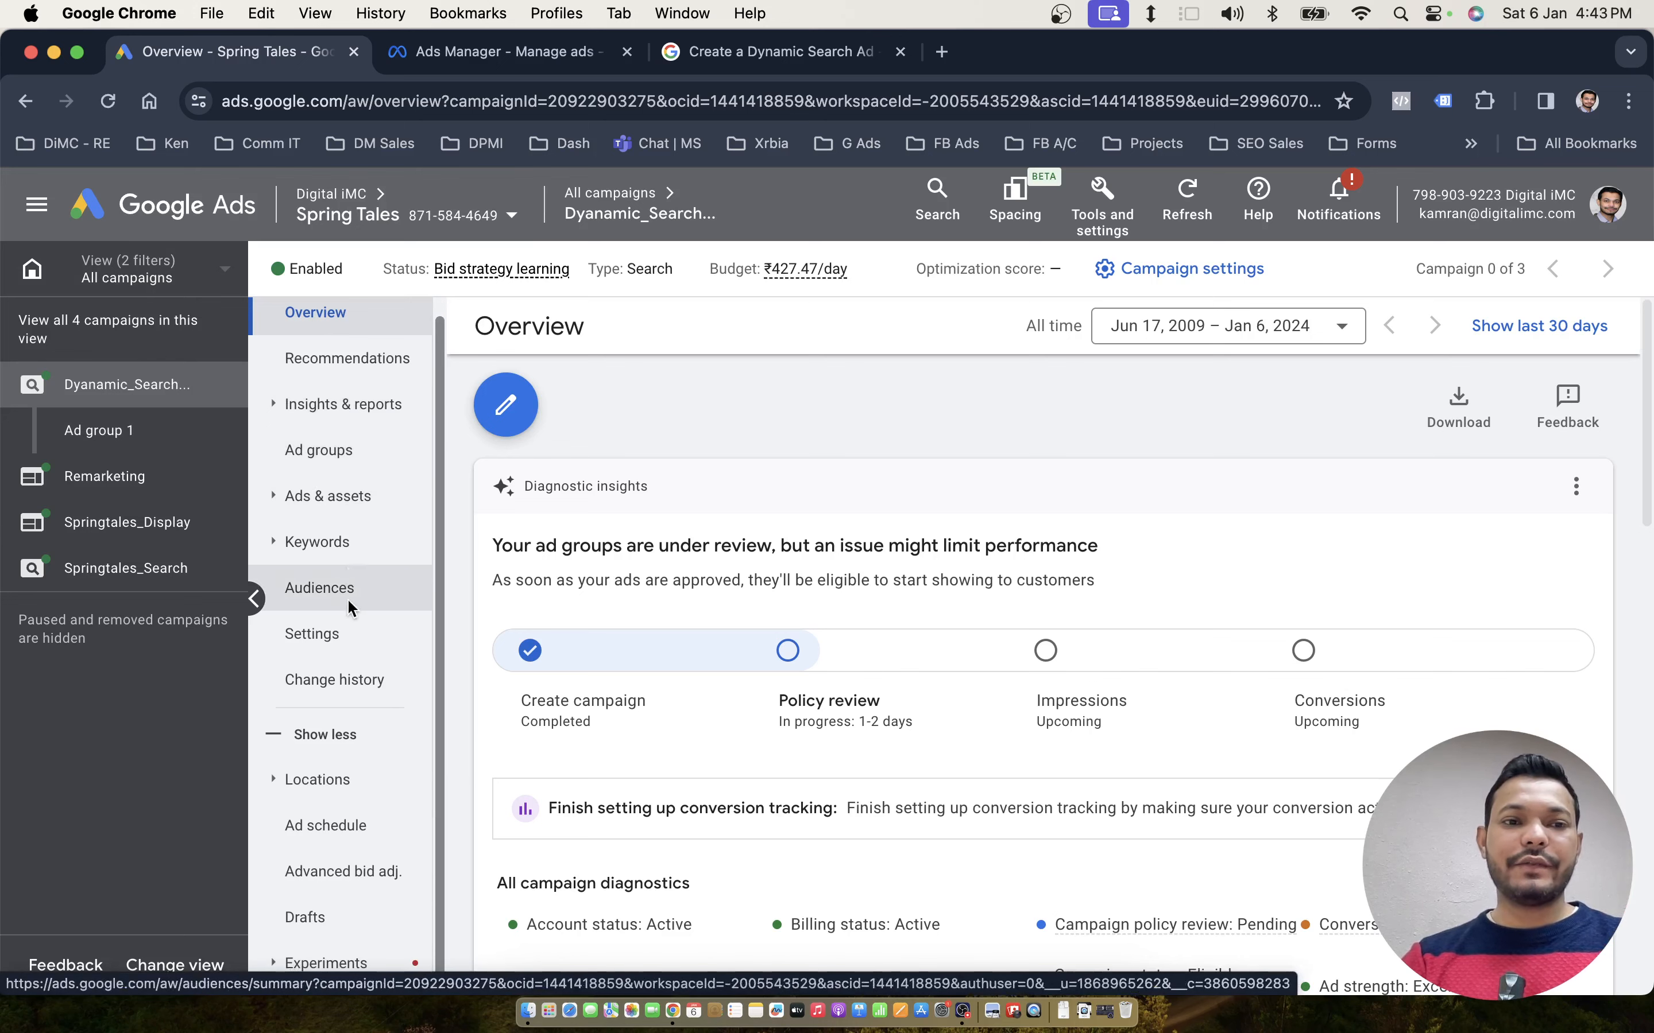
{"action": "left_click", "coordinate": [349, 653]}
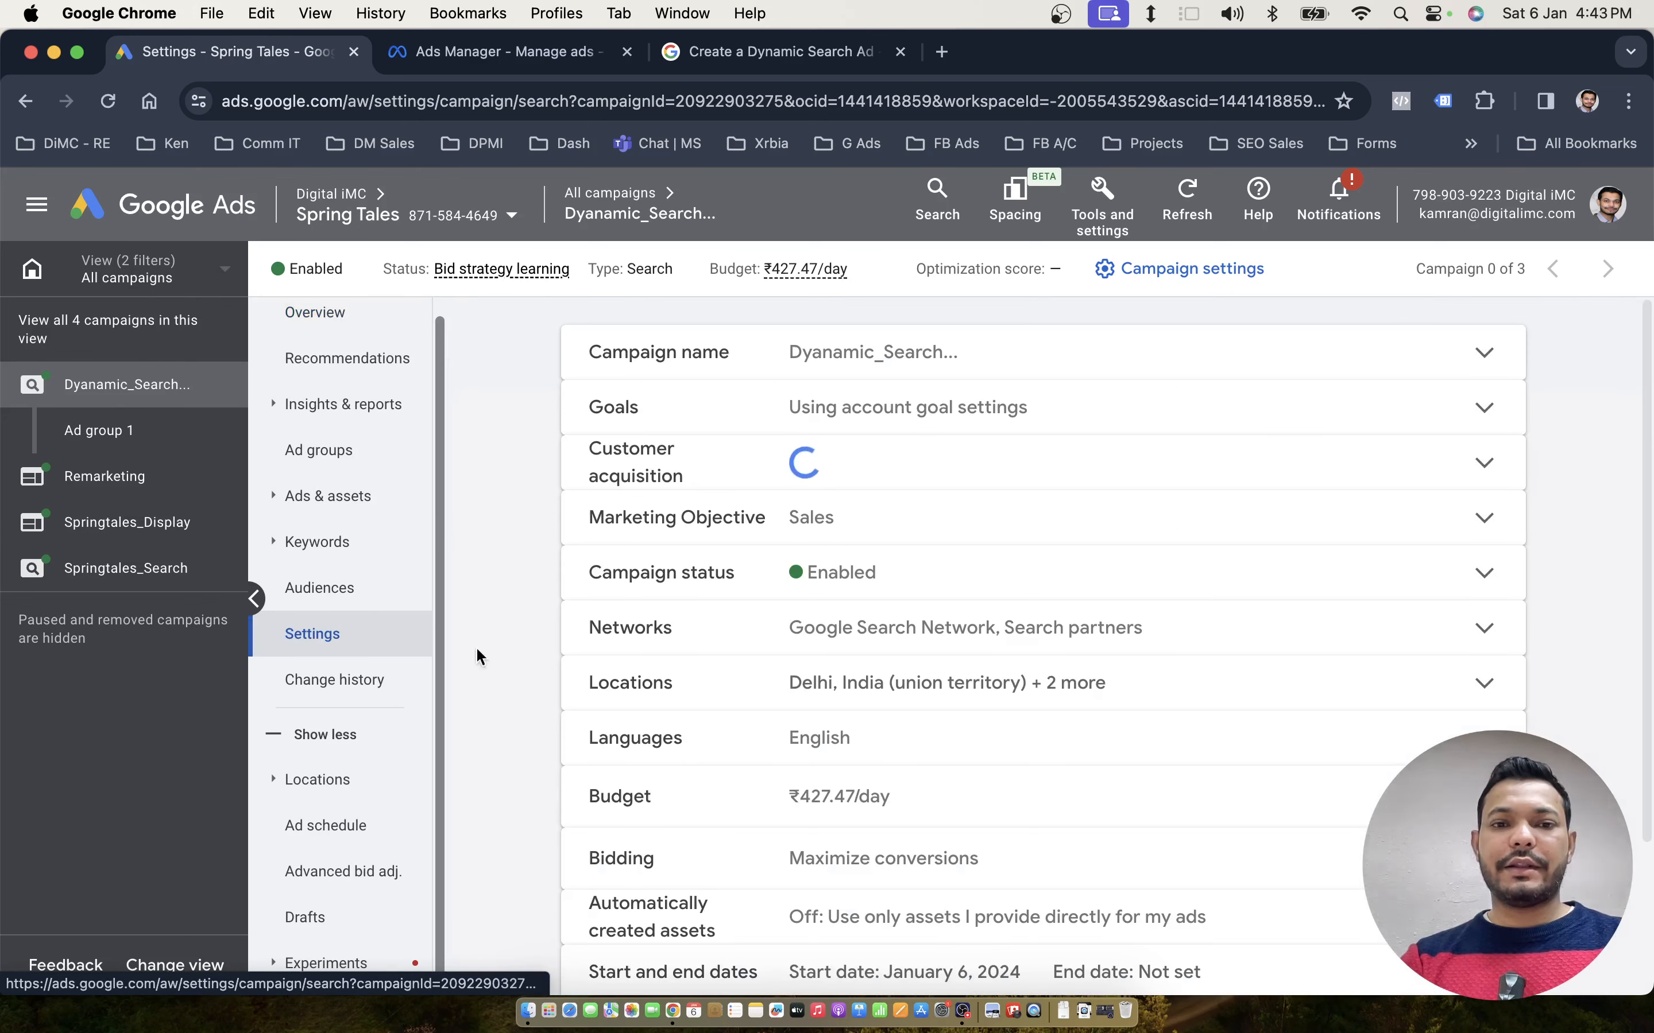
{"action": "scroll", "coordinate": [756, 654], "scroll_direction": "down", "scroll_amount": 5}
{"action": "left_click", "coordinate": [662, 889]}
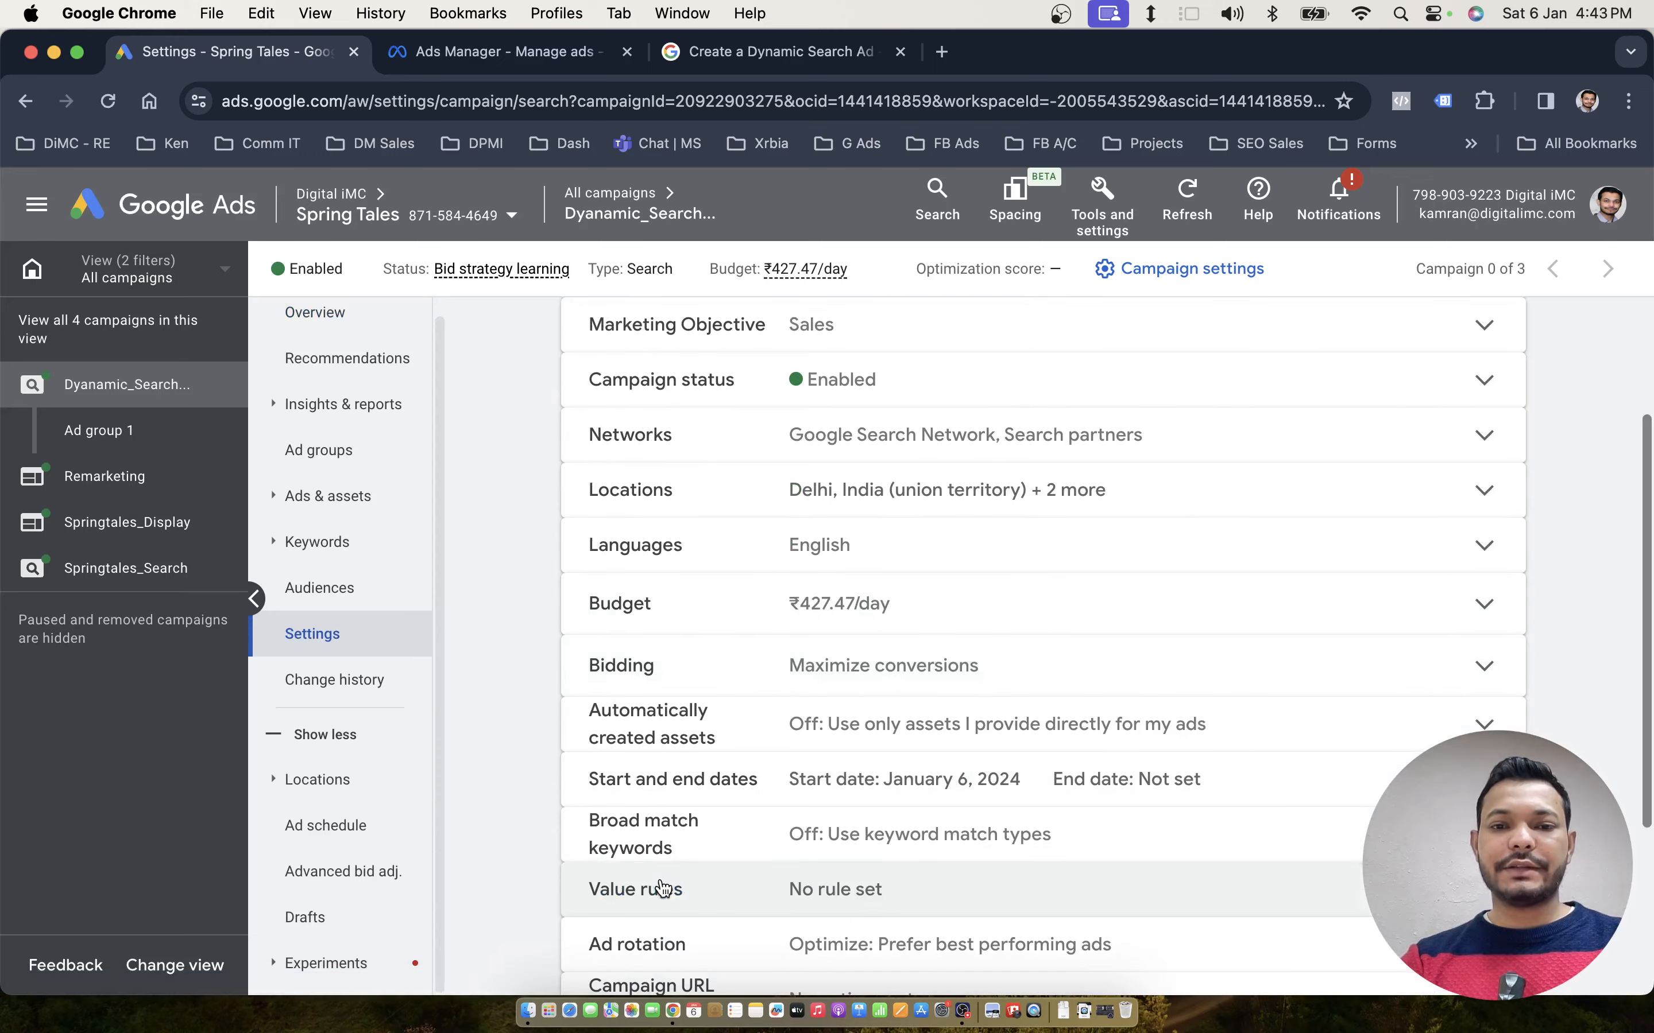
{"action": "scroll", "coordinate": [856, 701], "scroll_direction": "down", "scroll_amount": 5}
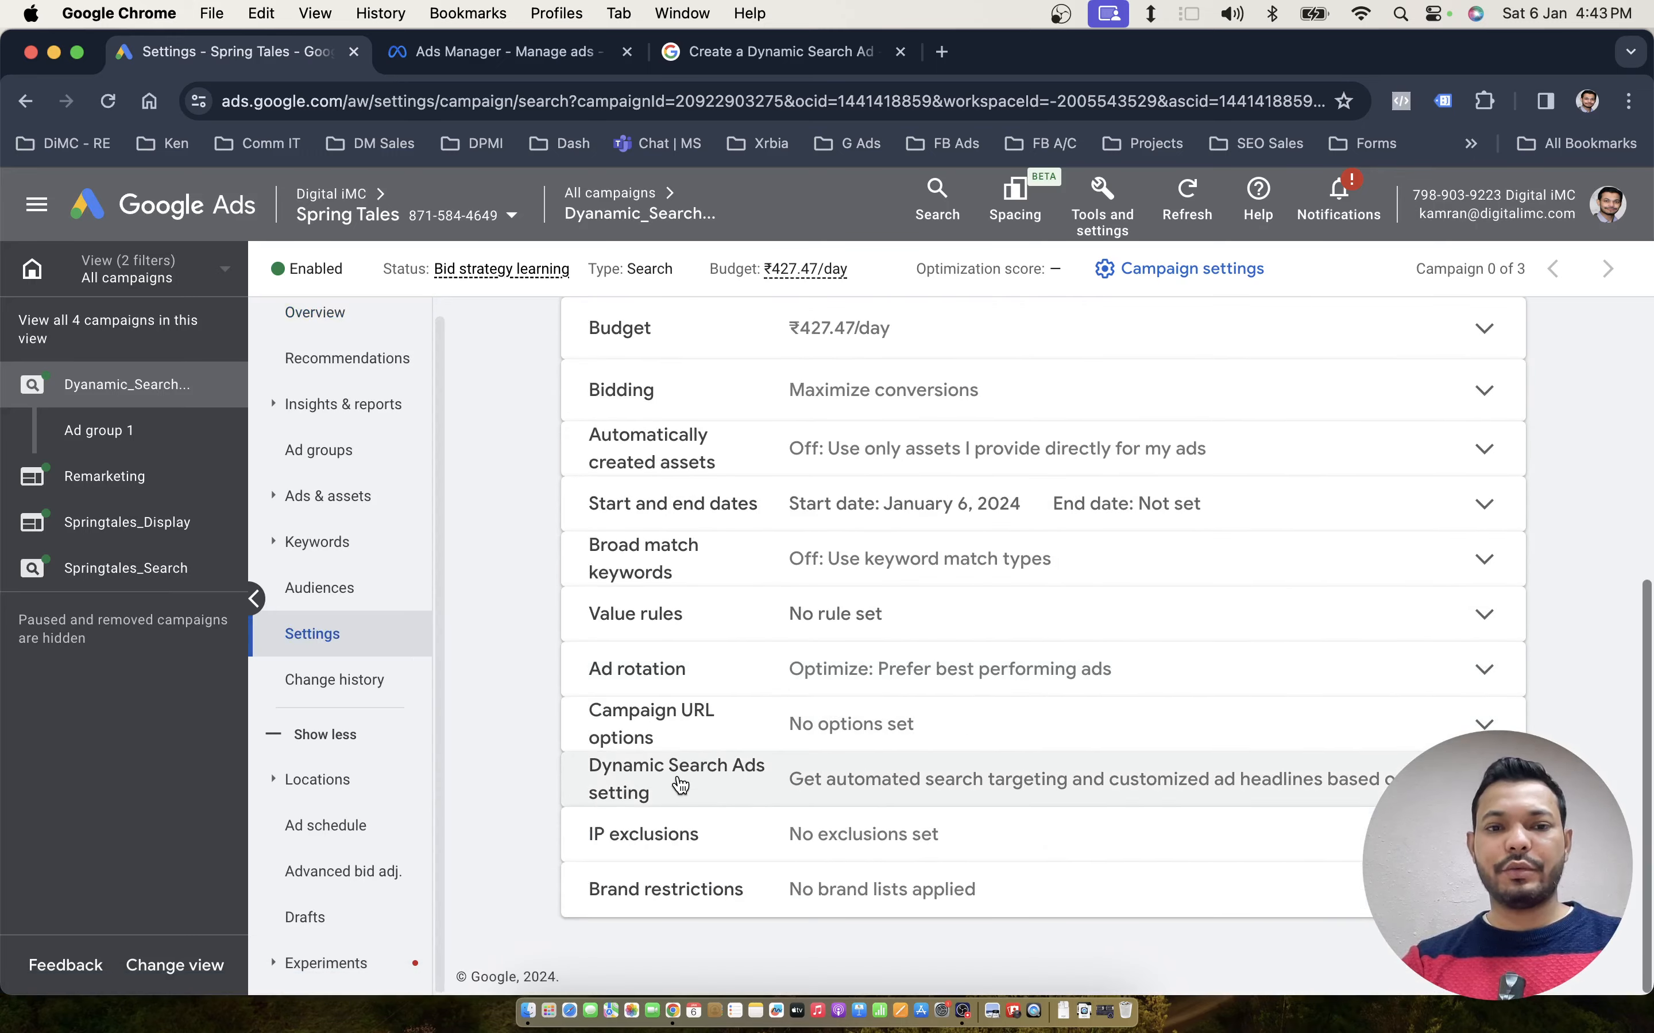
{"action": "left_click", "coordinate": [869, 775]}
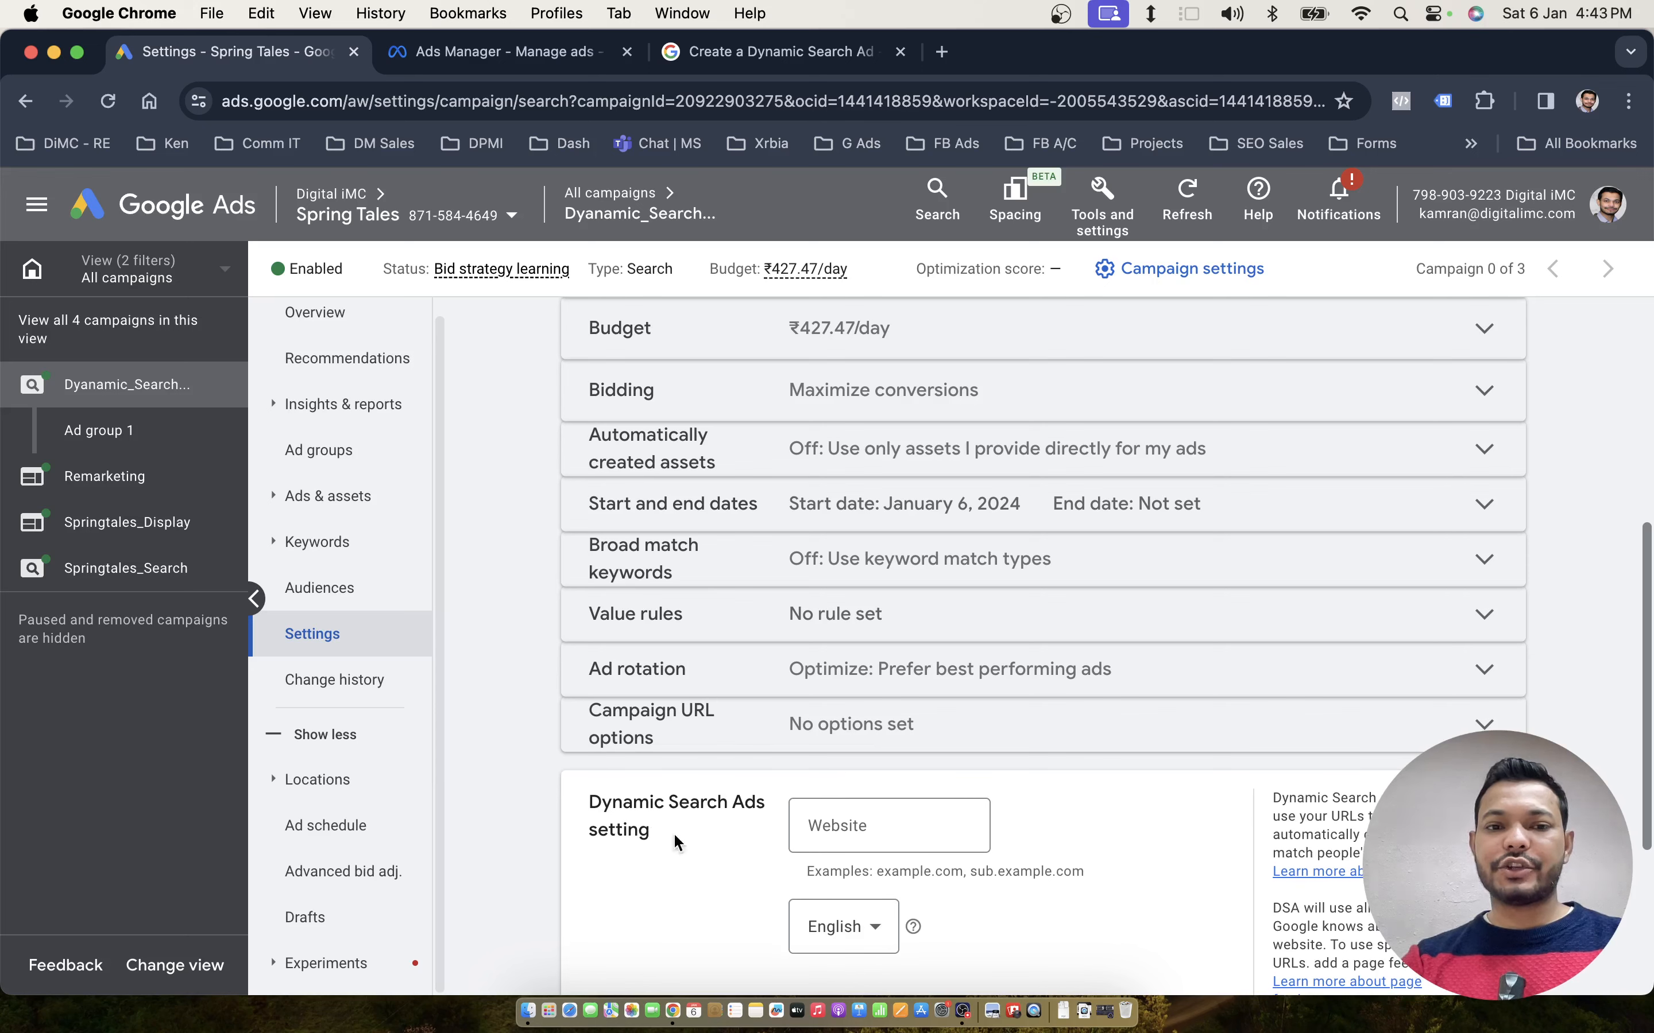
{"action": "scroll", "coordinate": [675, 837], "scroll_direction": "down", "scroll_amount": 5}
{"action": "left_click", "coordinate": [847, 635]}
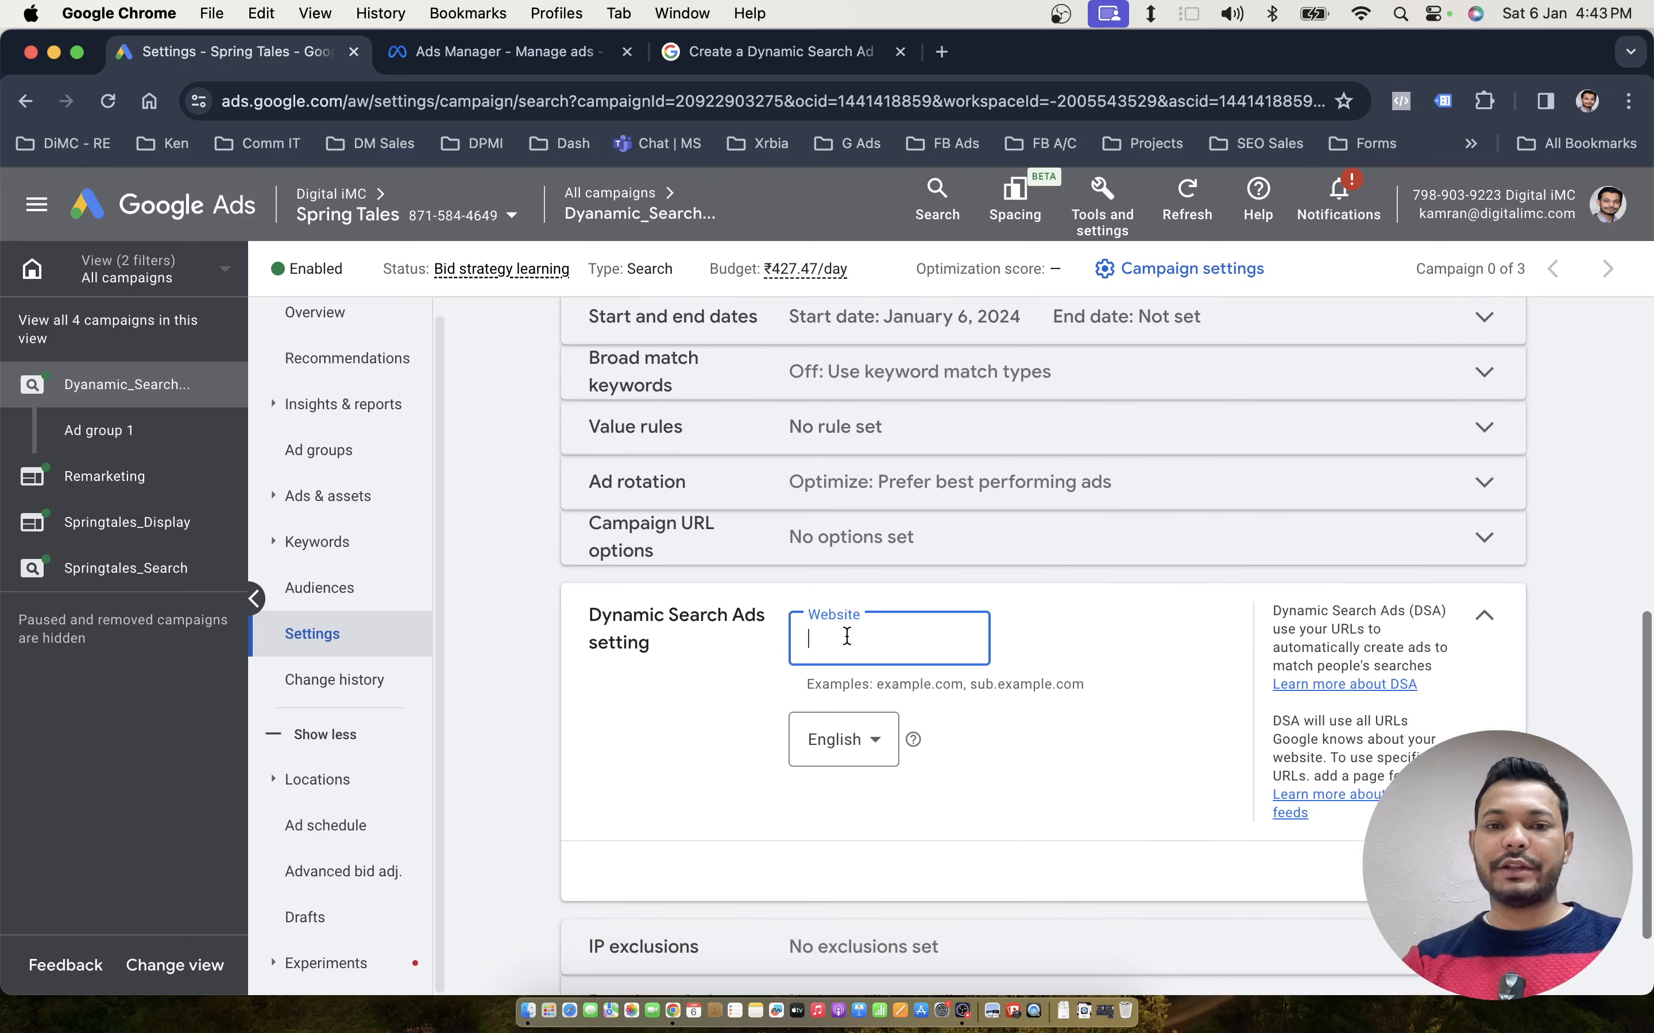
{"action": "type", "text": "https://springtales.shop/"}
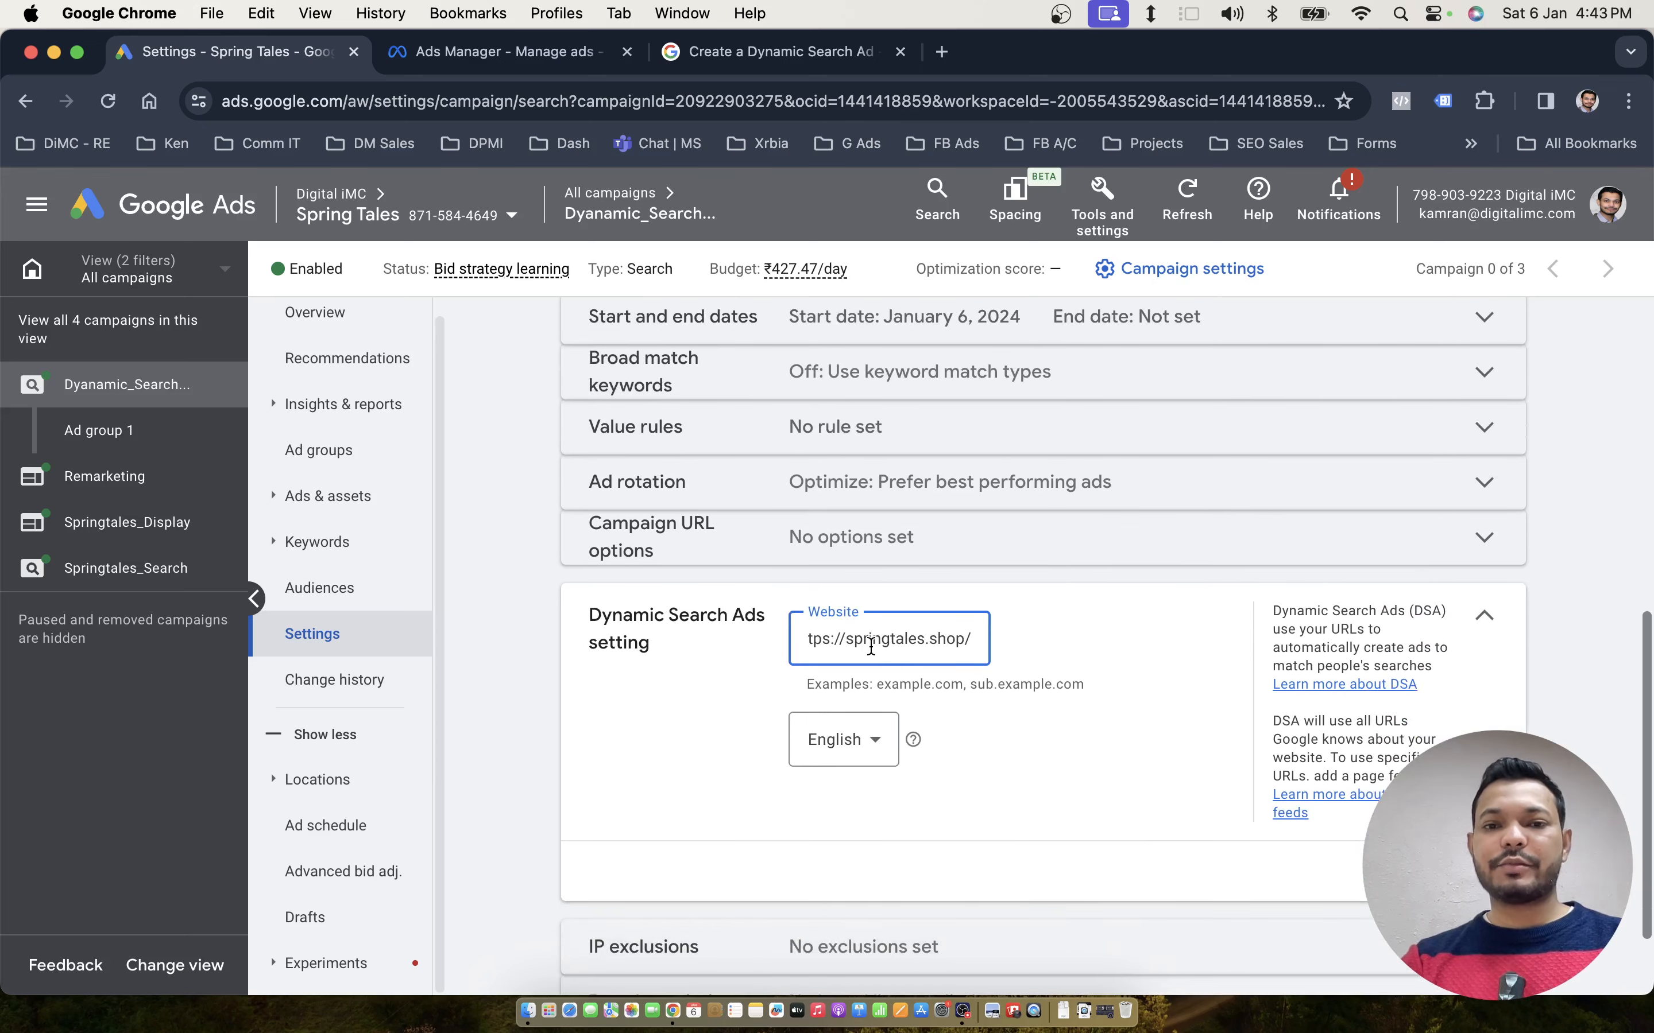
{"action": "left_click", "coordinate": [1059, 644]}
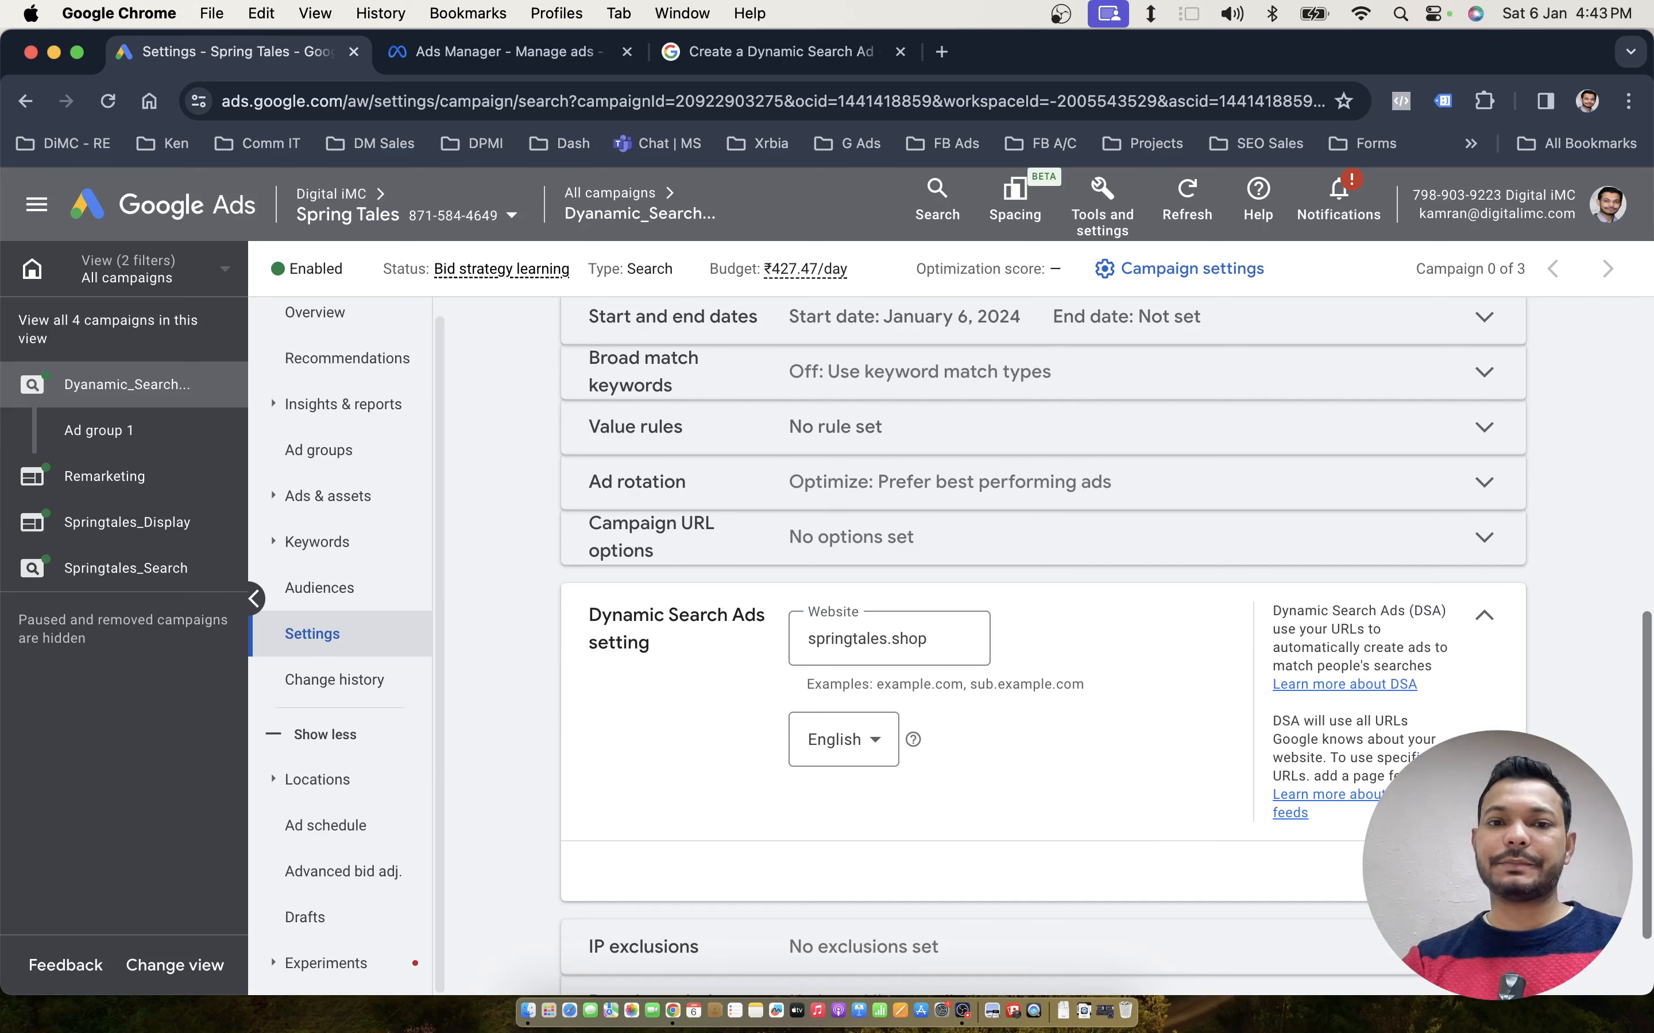
{"action": "left_click", "coordinate": [1476, 871]}
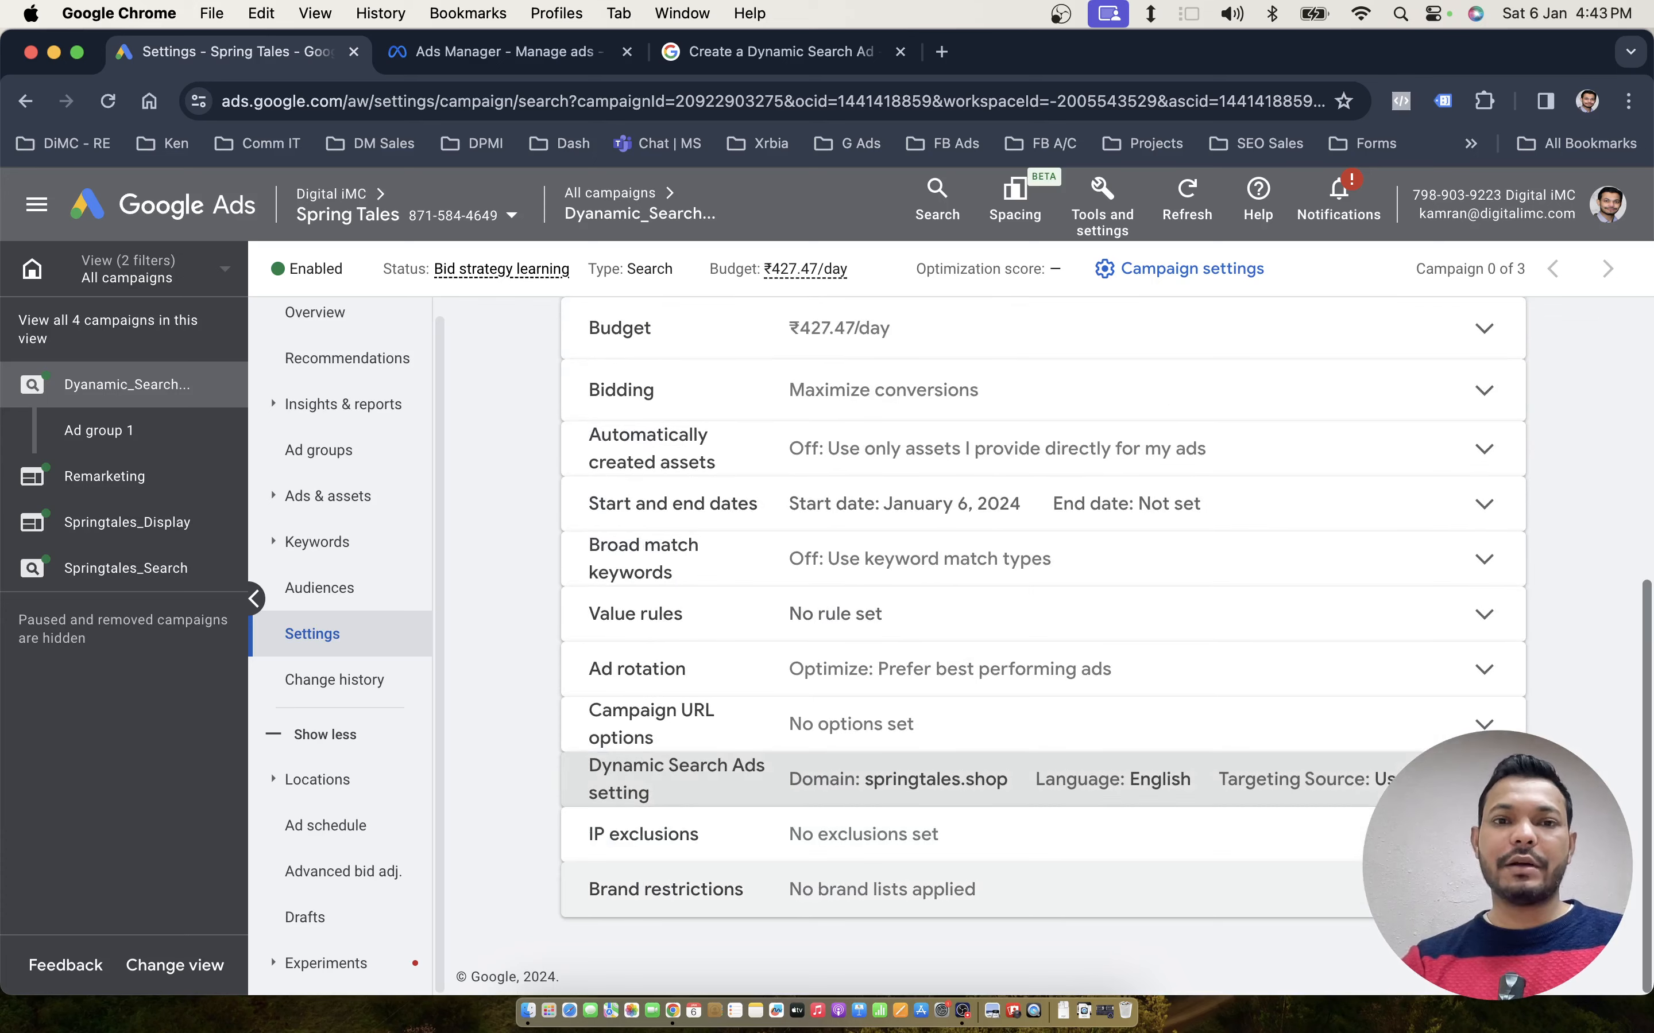
Start a new ad group in the Dyanamic_Search... campaign and set its type to Dynamic
{"action": "scroll", "coordinate": [1155, 579], "scroll_direction": "up", "scroll_amount": 4}
{"action": "scroll", "coordinate": [1155, 579], "scroll_direction": "up", "scroll_amount": 3}
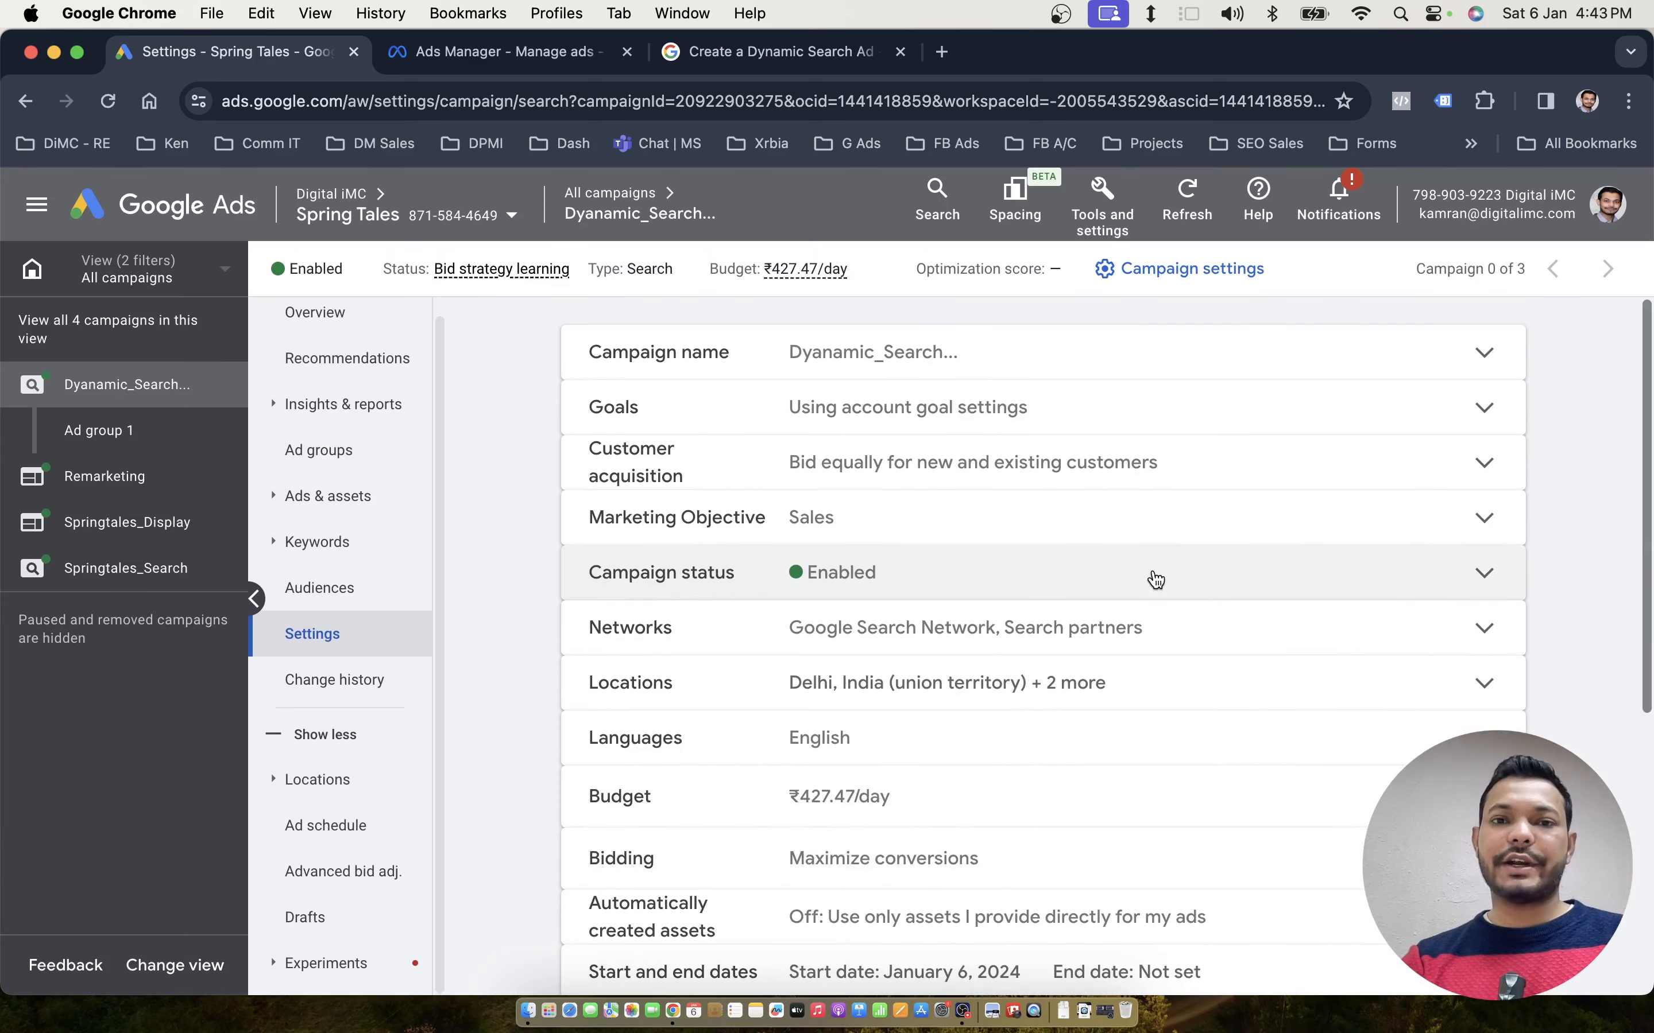
{"action": "left_click", "coordinate": [348, 455]}
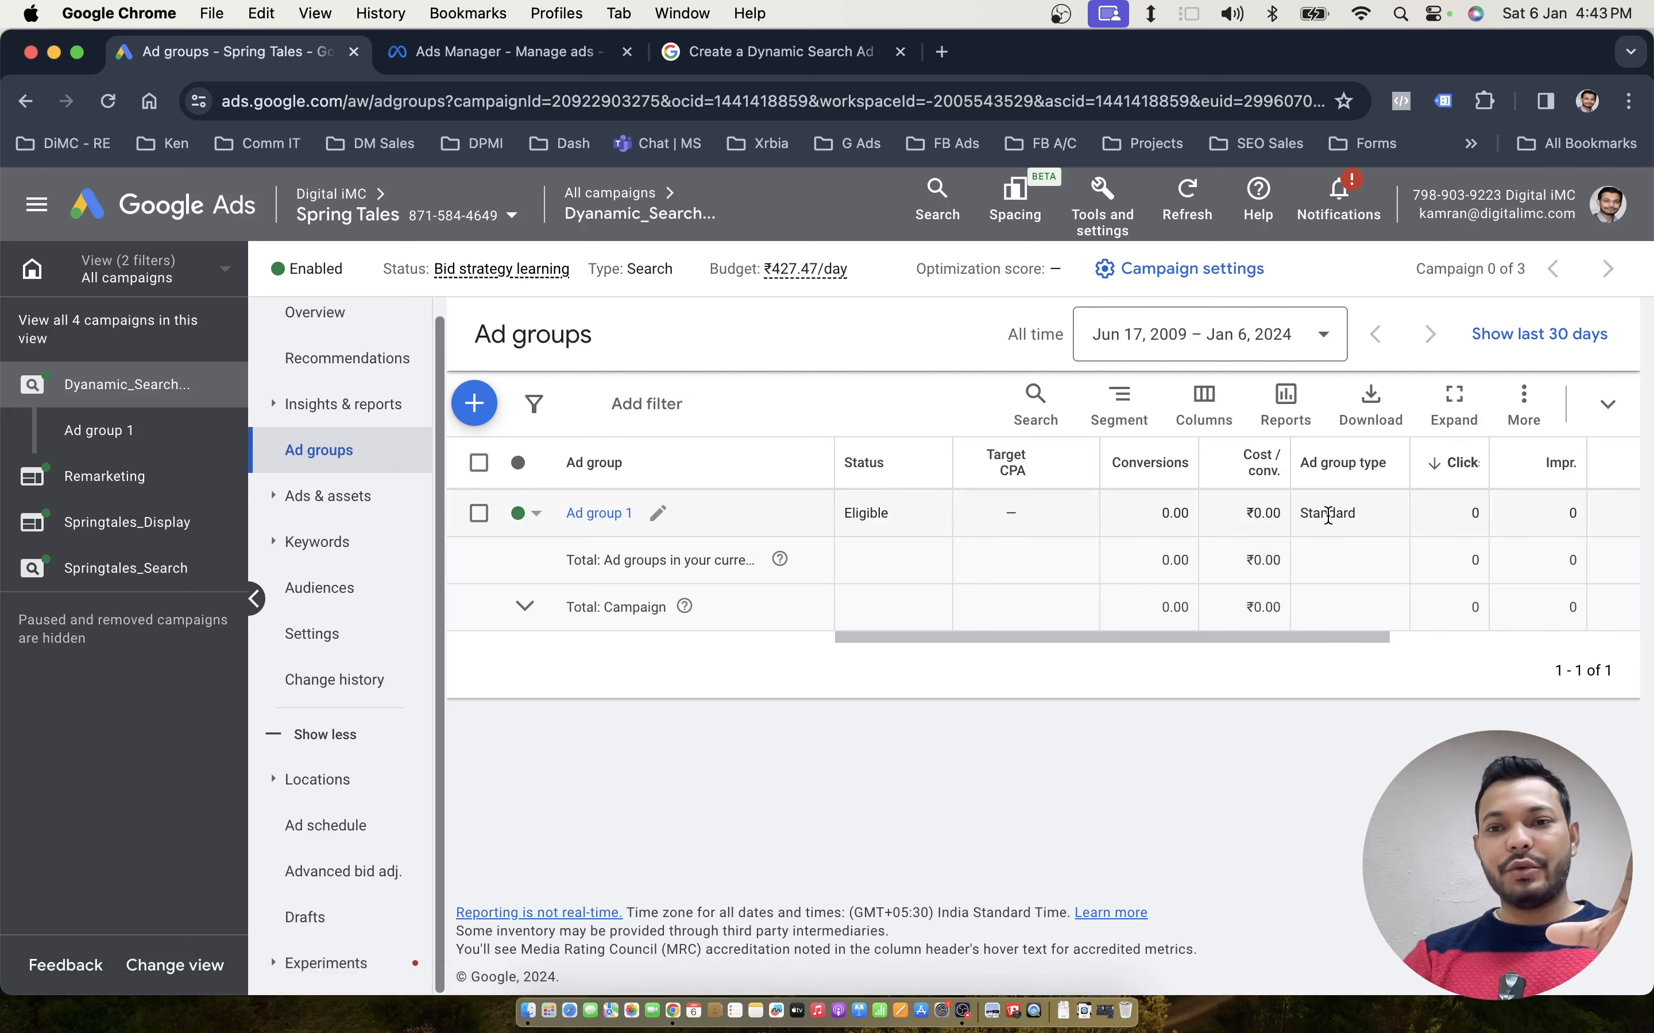
{"action": "left_click", "coordinate": [479, 405]}
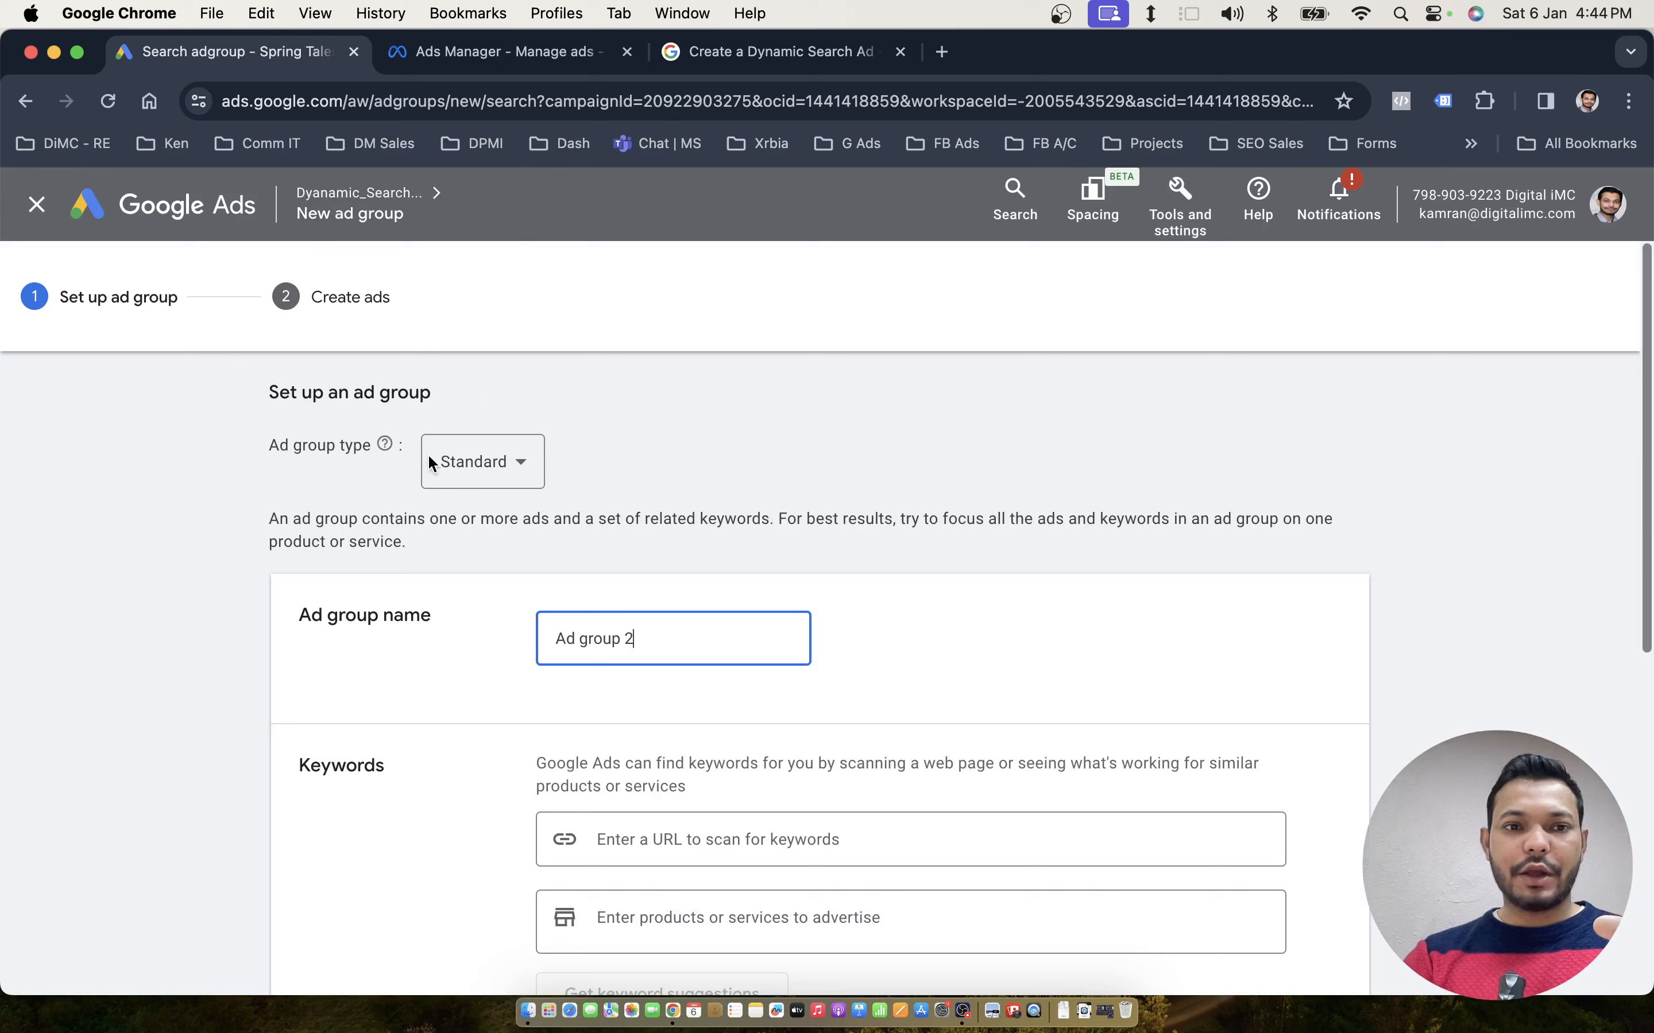
{"action": "left_click", "coordinate": [498, 461]}
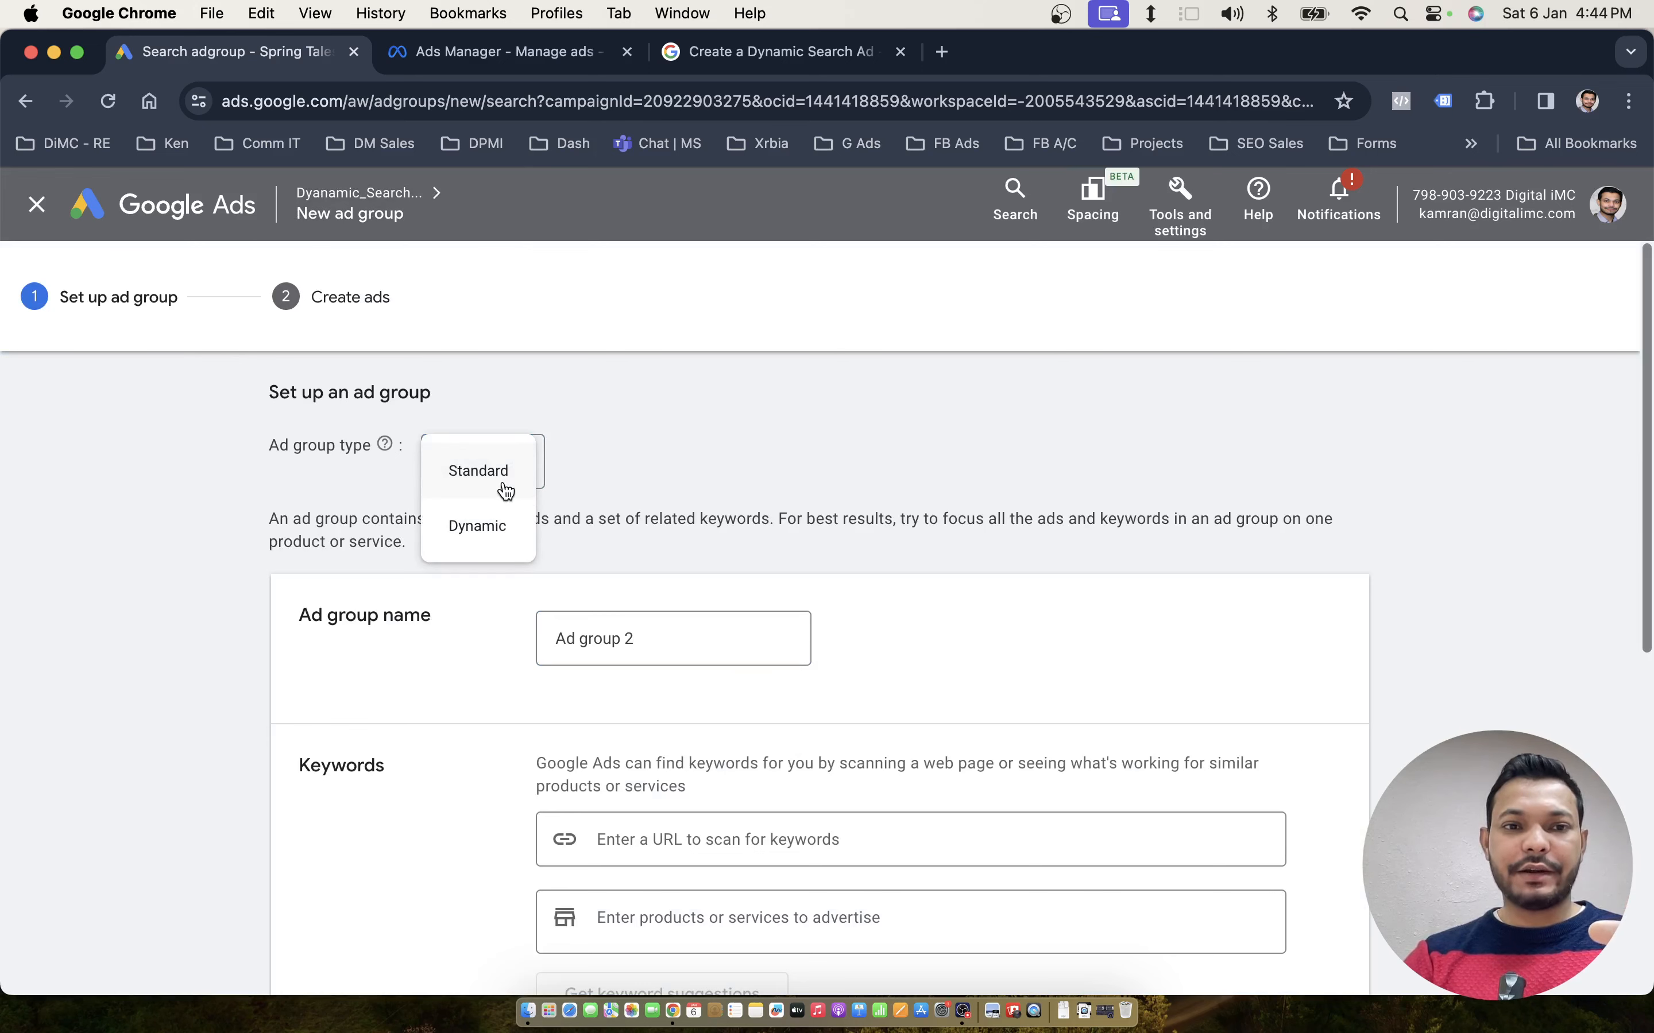
{"action": "left_click", "coordinate": [471, 546]}
{"action": "left_click", "coordinate": [1057, 628]}
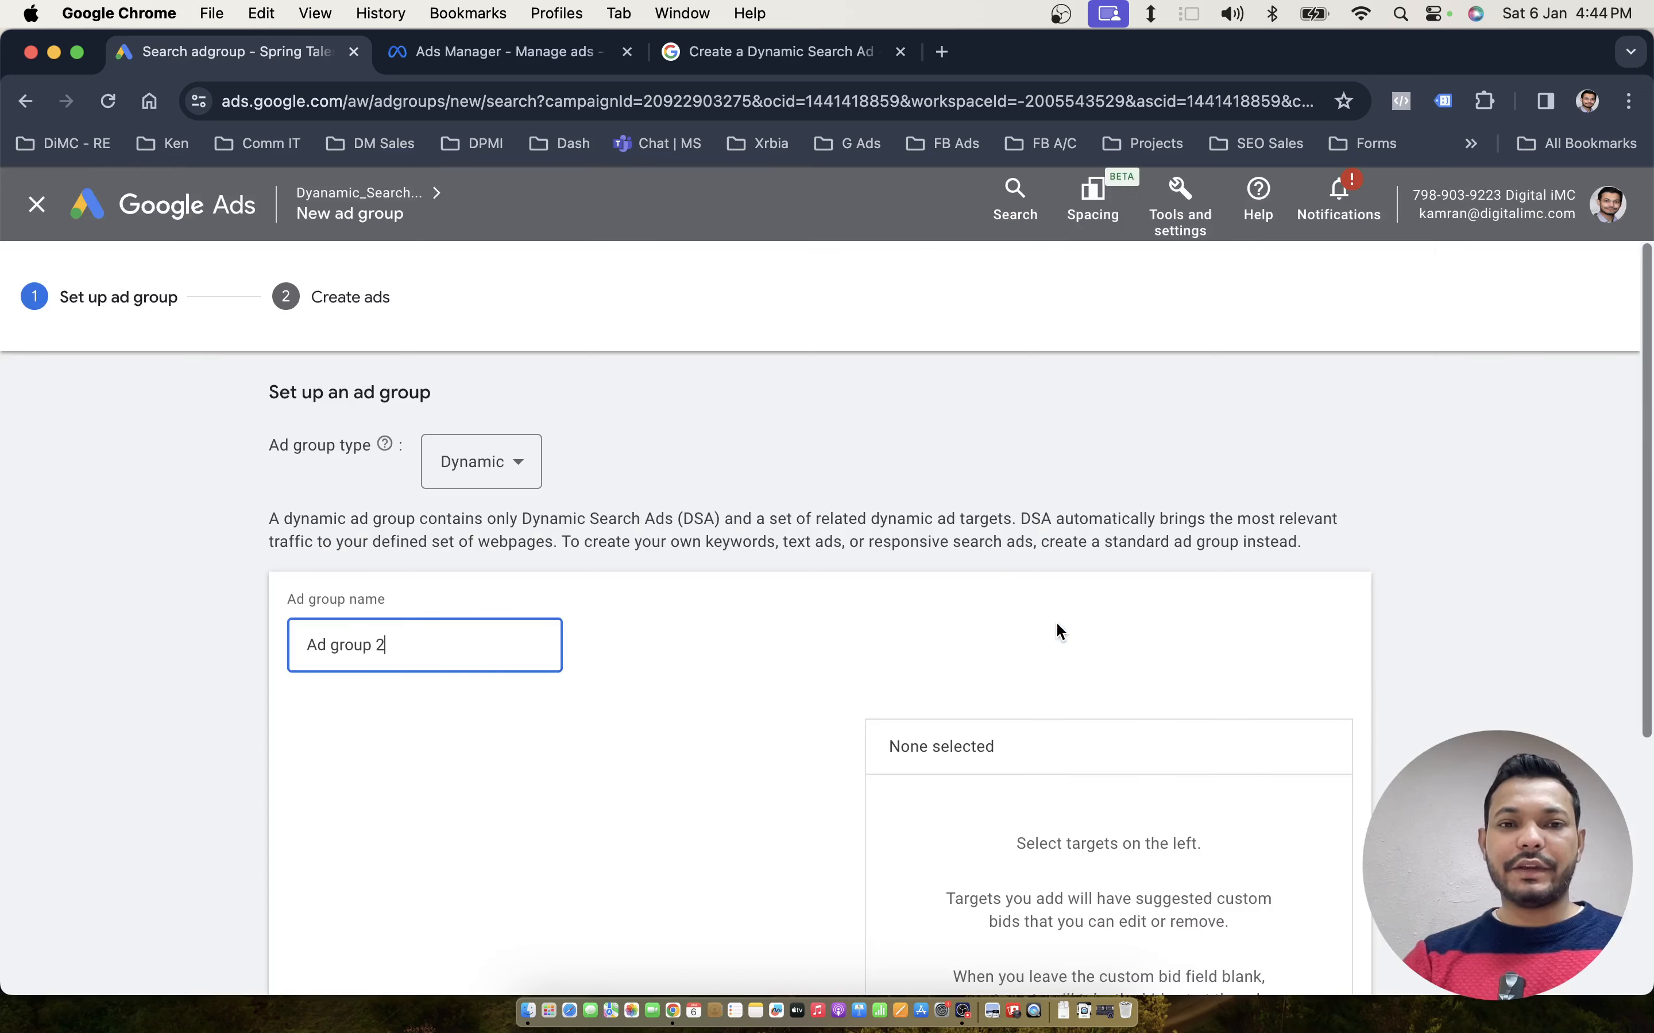
Examine the dynamic ad group's targeting choices: the categories recommended for the website and the options for targeting specific webpages
{"action": "scroll", "coordinate": [871, 469], "scroll_direction": "down", "scroll_amount": 4}
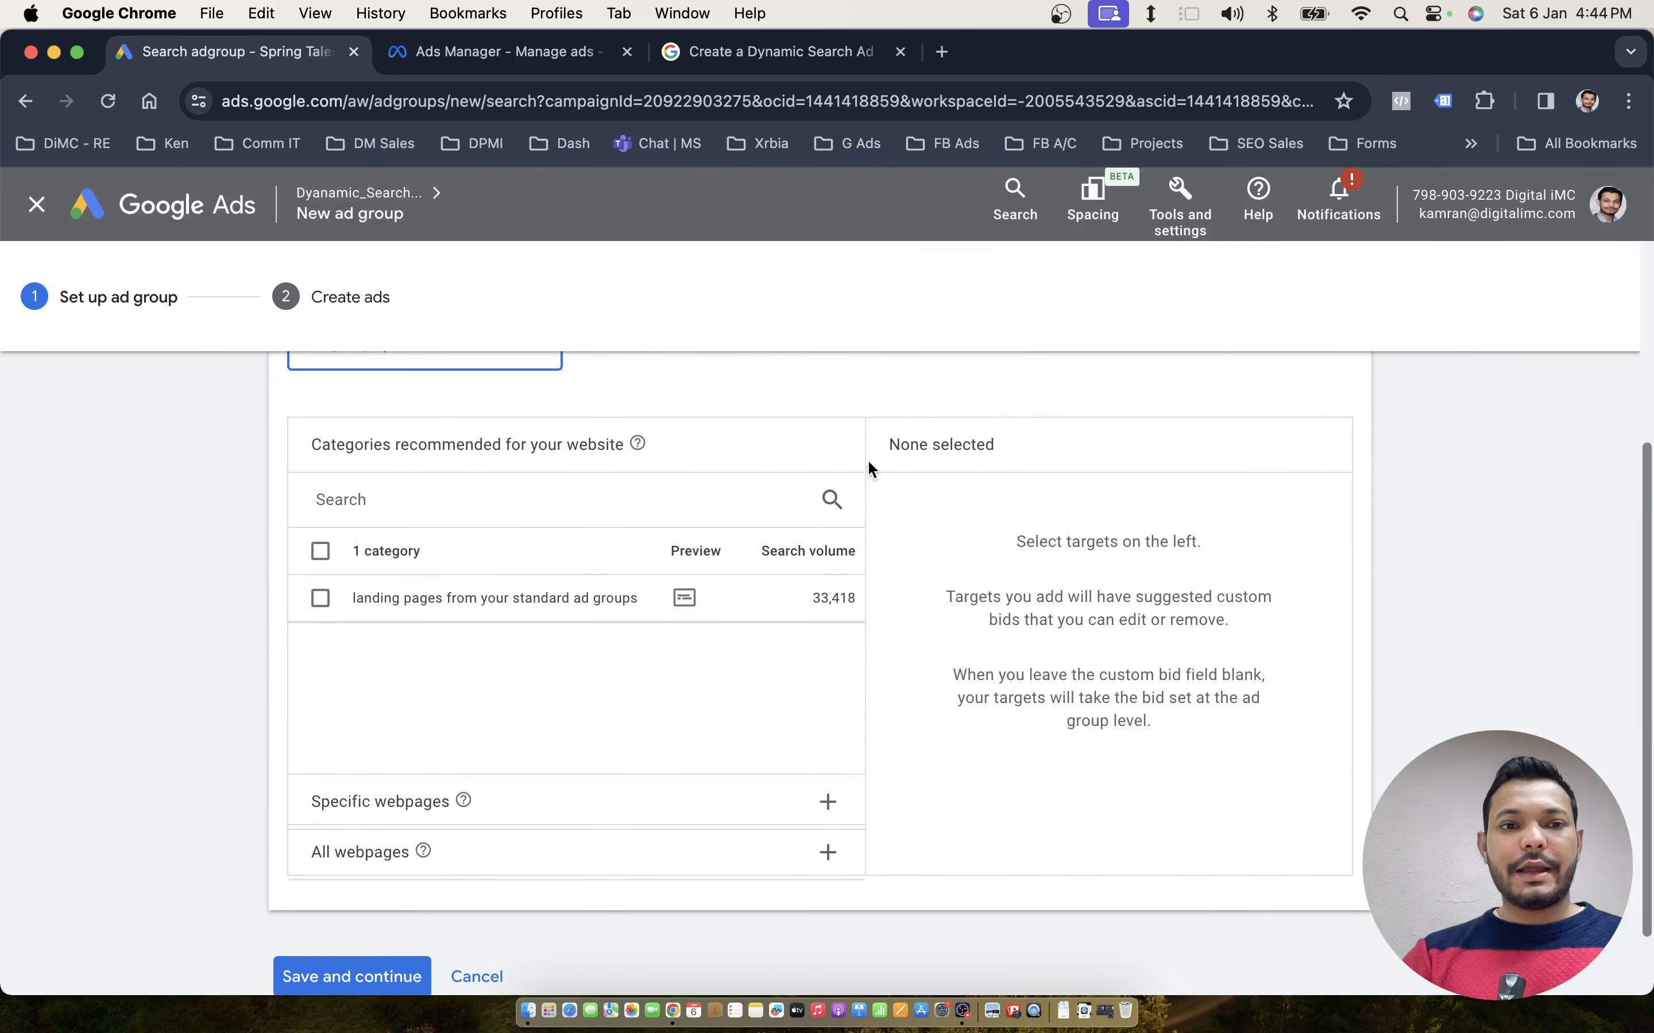
{"action": "scroll", "coordinate": [867, 465], "scroll_direction": "up", "scroll_amount": 2}
{"action": "scroll", "coordinate": [867, 465], "scroll_direction": "down", "scroll_amount": 3}
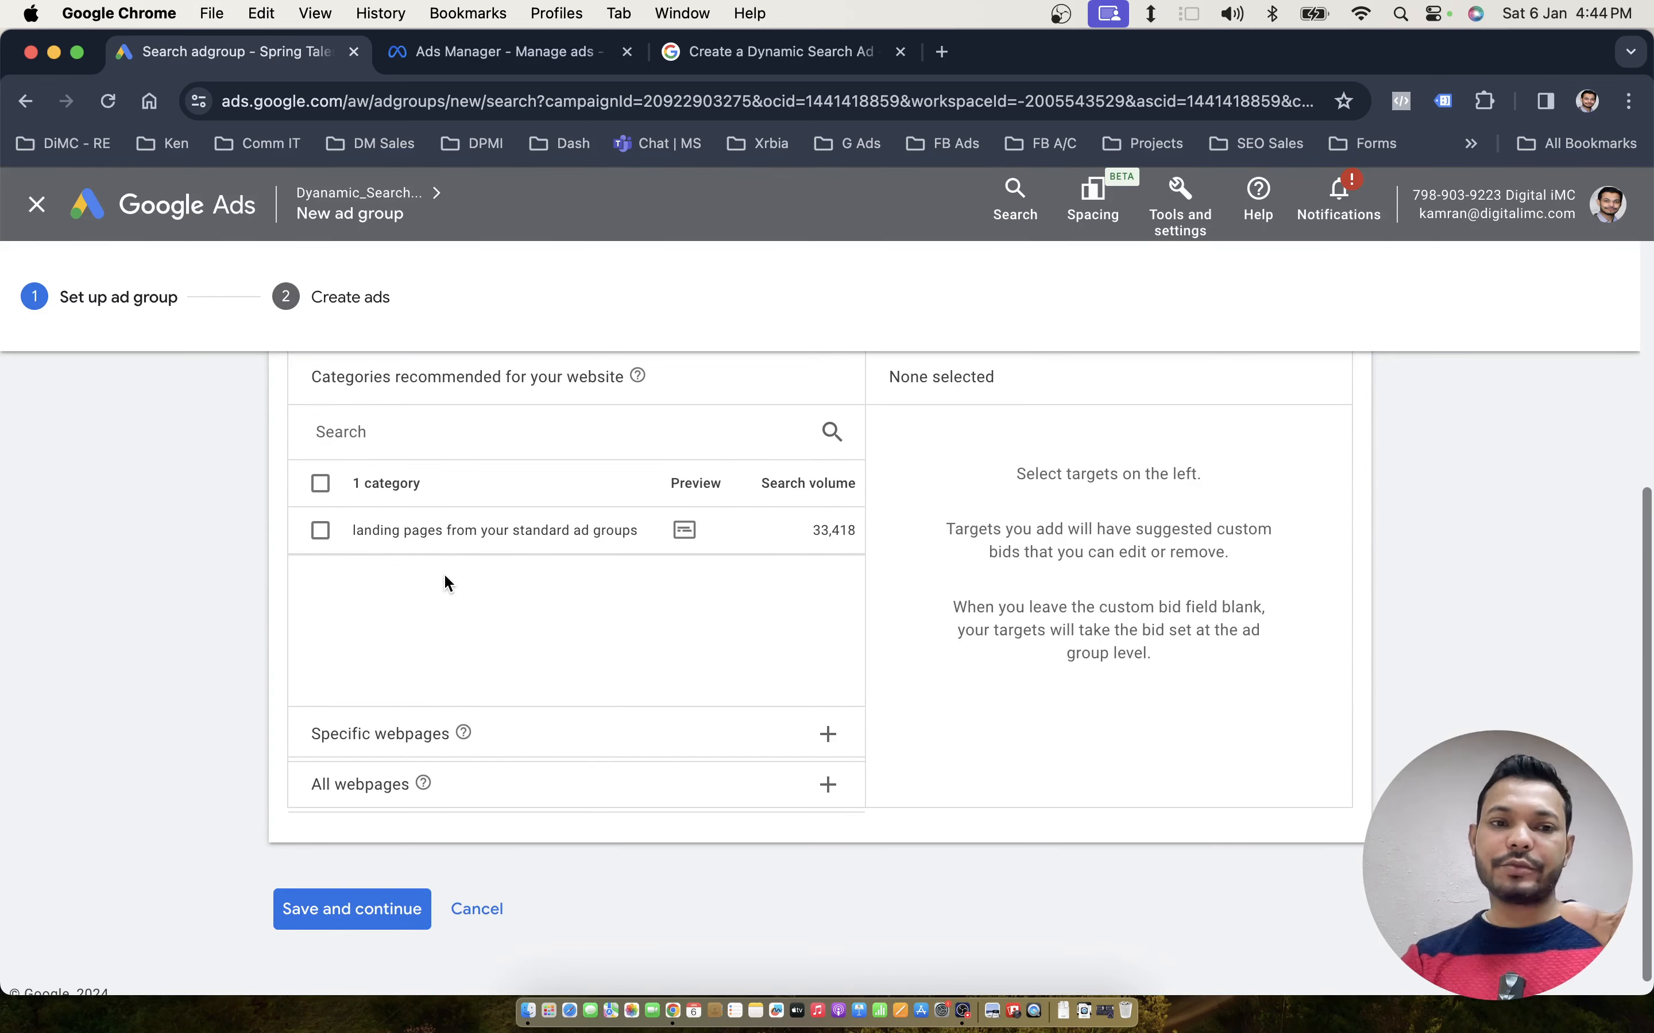
{"action": "left_click", "coordinate": [513, 734]}
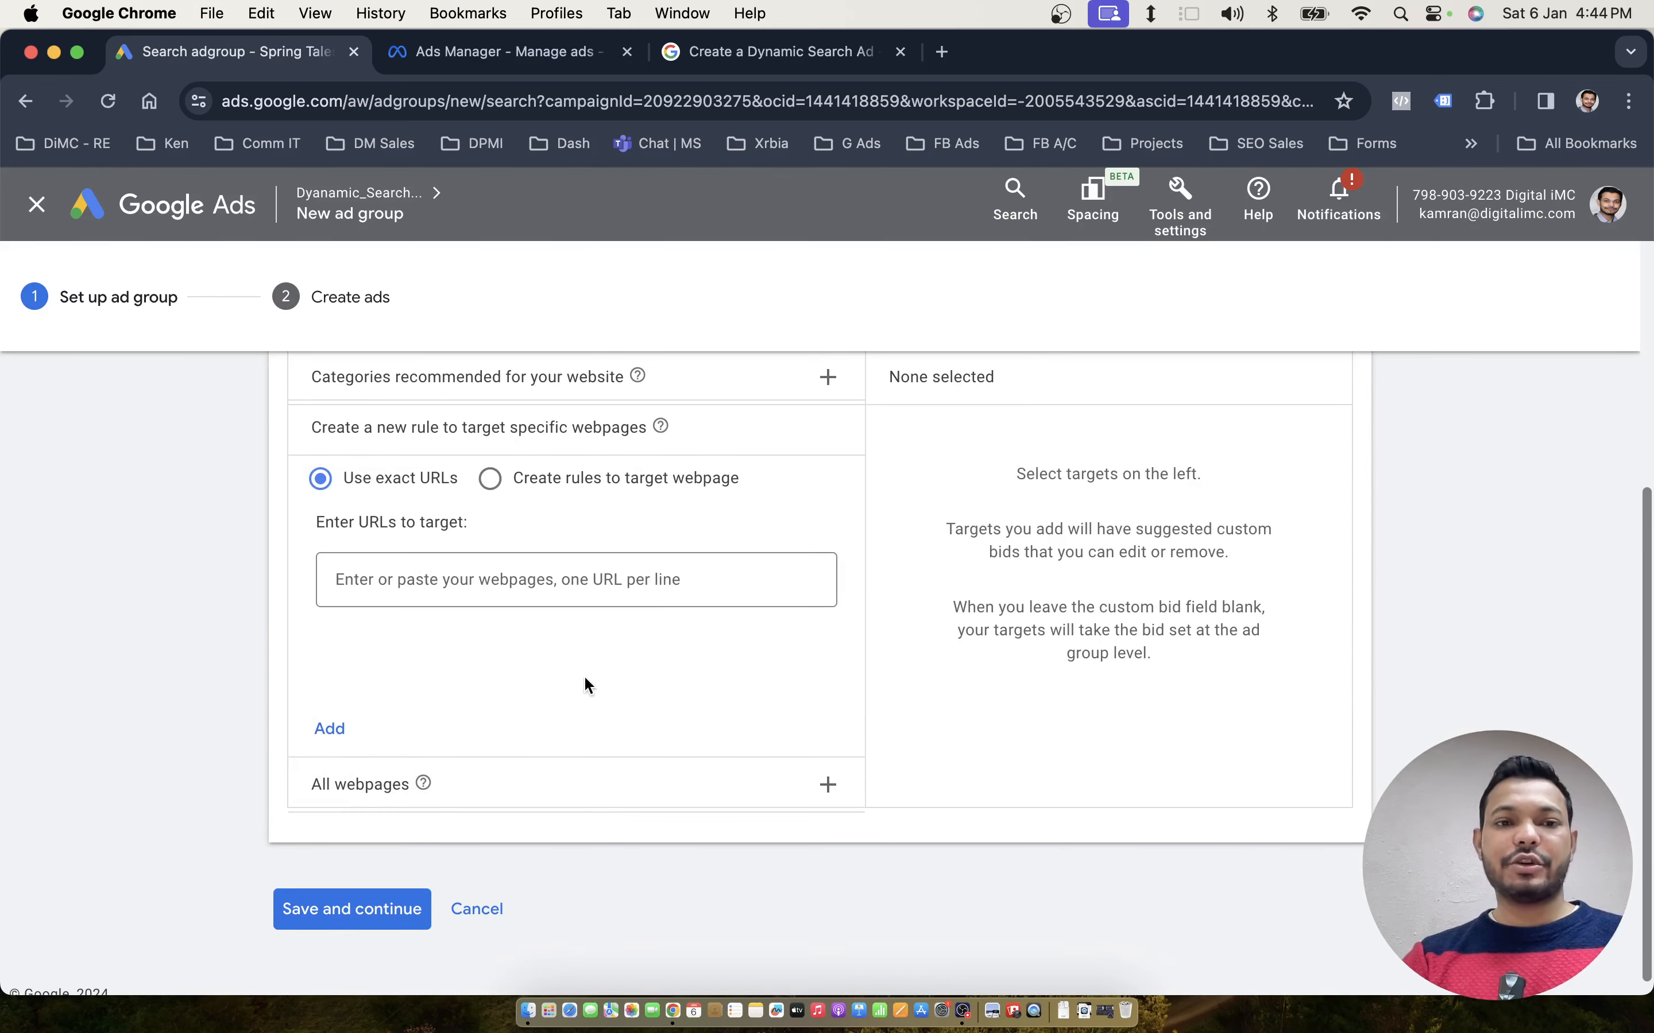
{"action": "scroll", "coordinate": [675, 595], "scroll_direction": "up", "scroll_amount": 4}
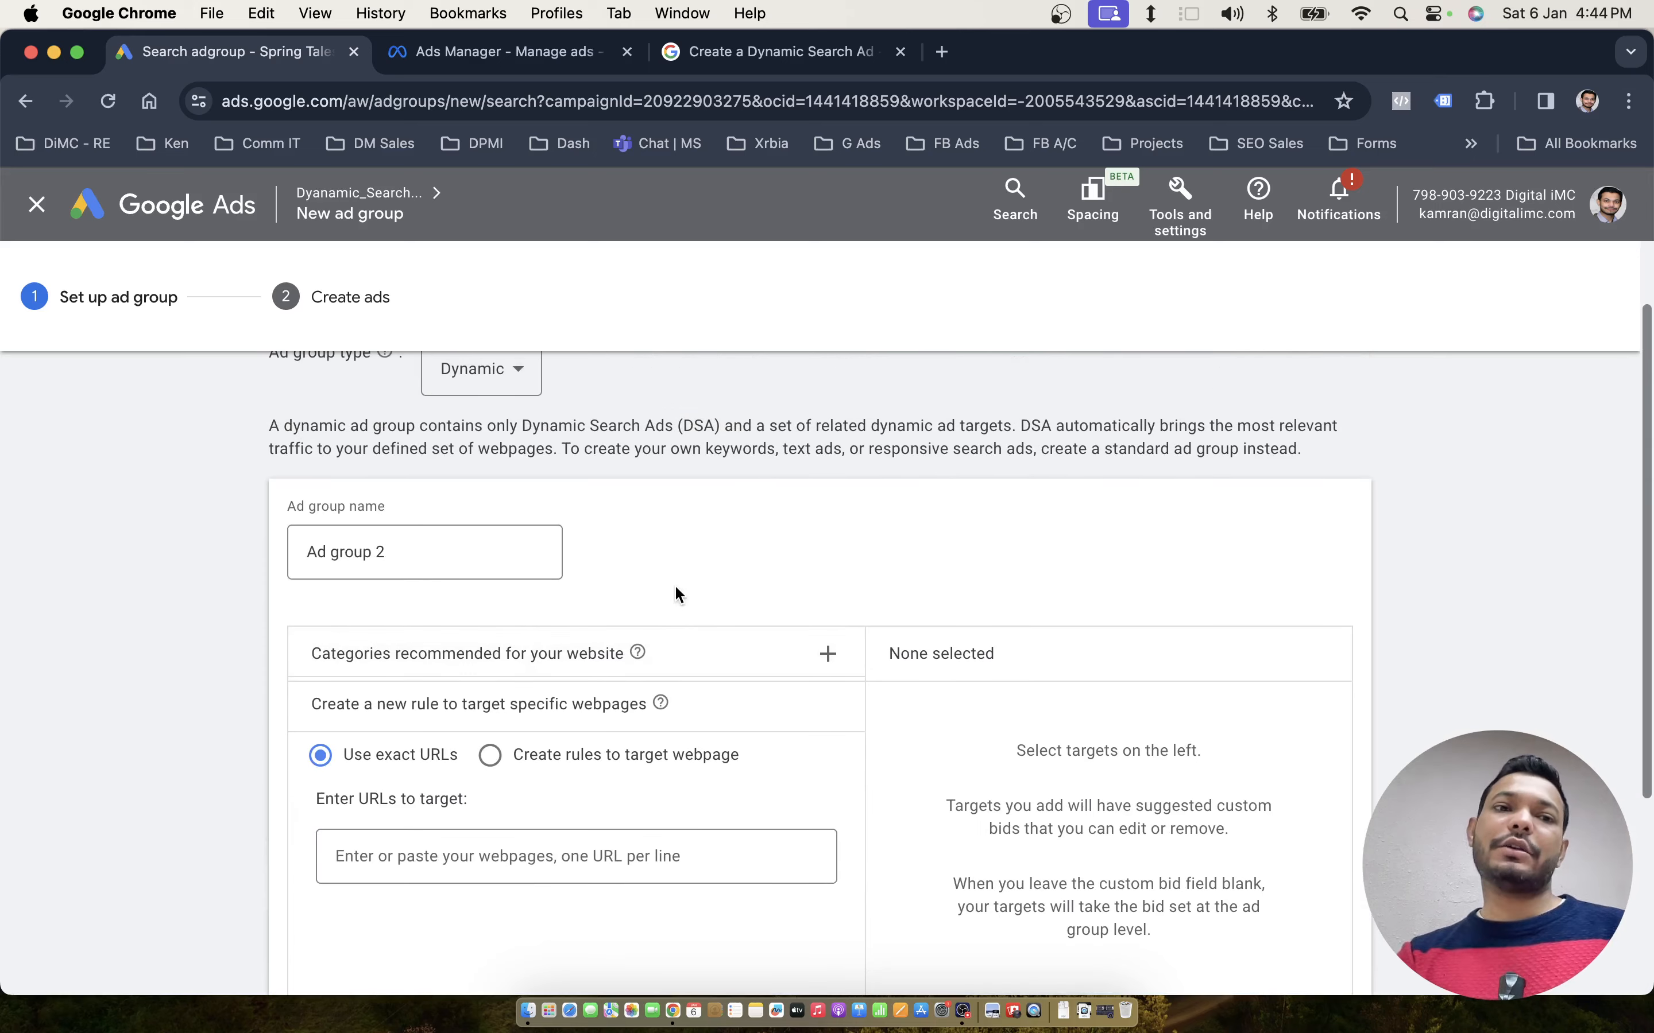
{"action": "left_click", "coordinate": [619, 657]}
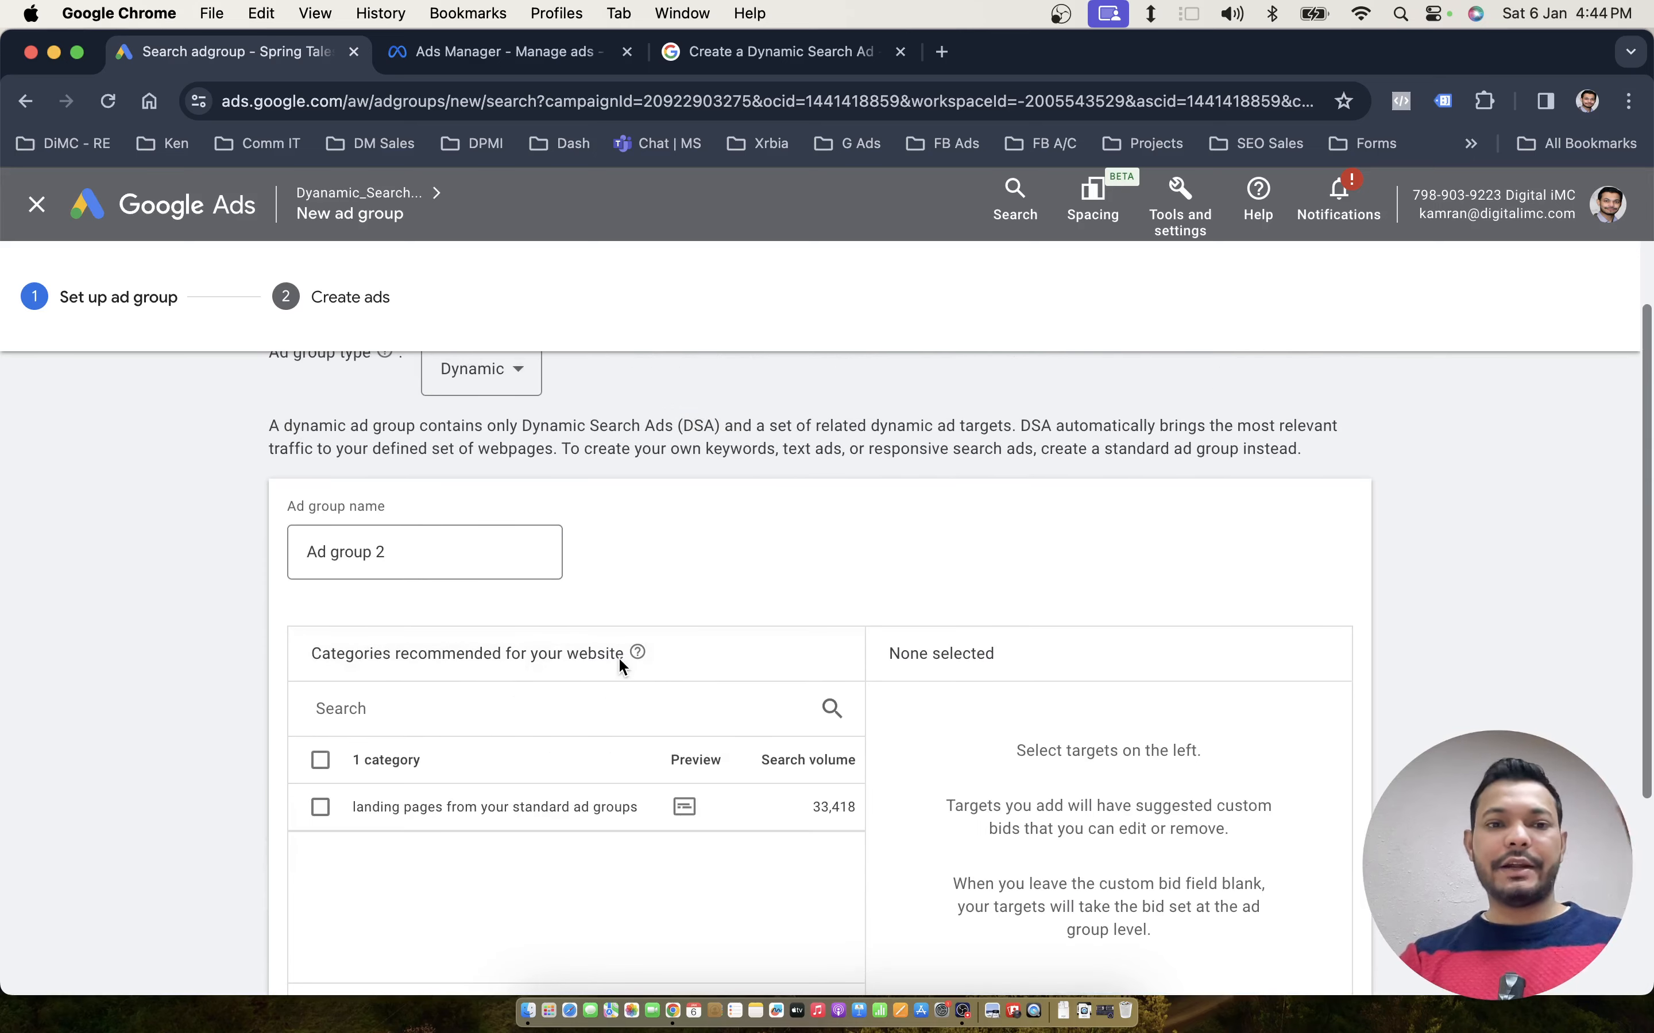
{"action": "scroll", "coordinate": [619, 660], "scroll_direction": "down", "scroll_amount": 3}
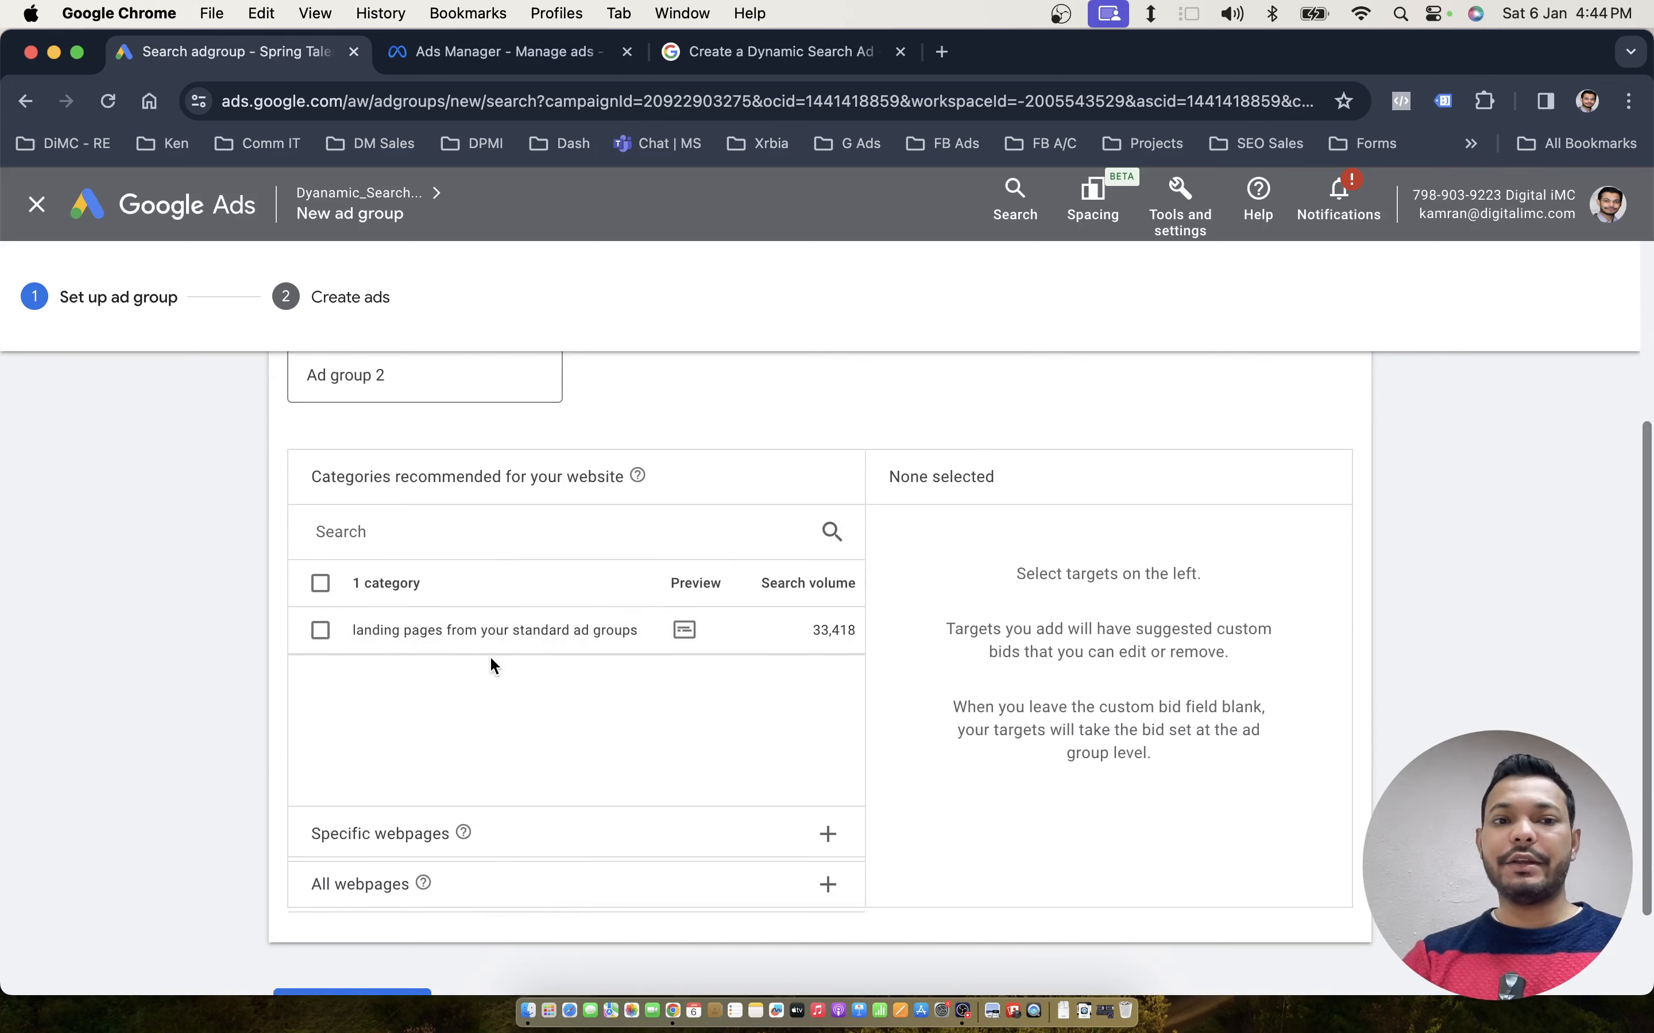
{"action": "scroll", "coordinate": [519, 678], "scroll_direction": "down", "scroll_amount": 2}
{"action": "left_click", "coordinate": [542, 716]}
{"action": "left_click", "coordinate": [438, 570]}
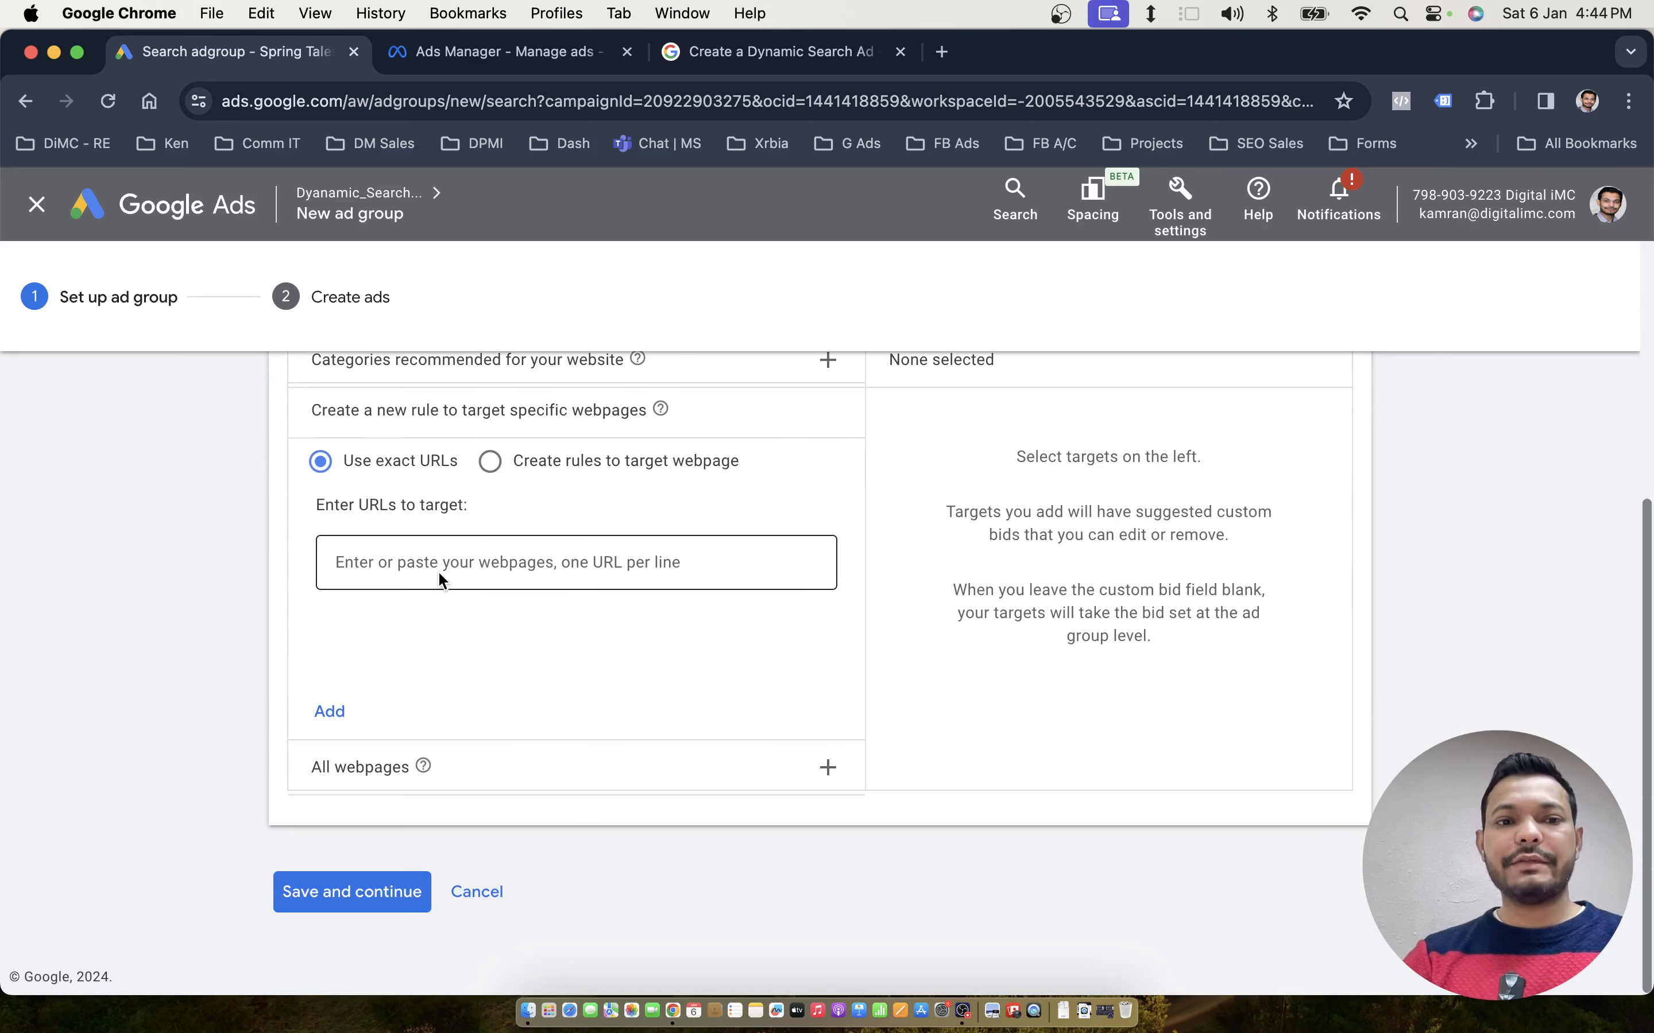
{"action": "type", "text": "https://springtales.shop/"}
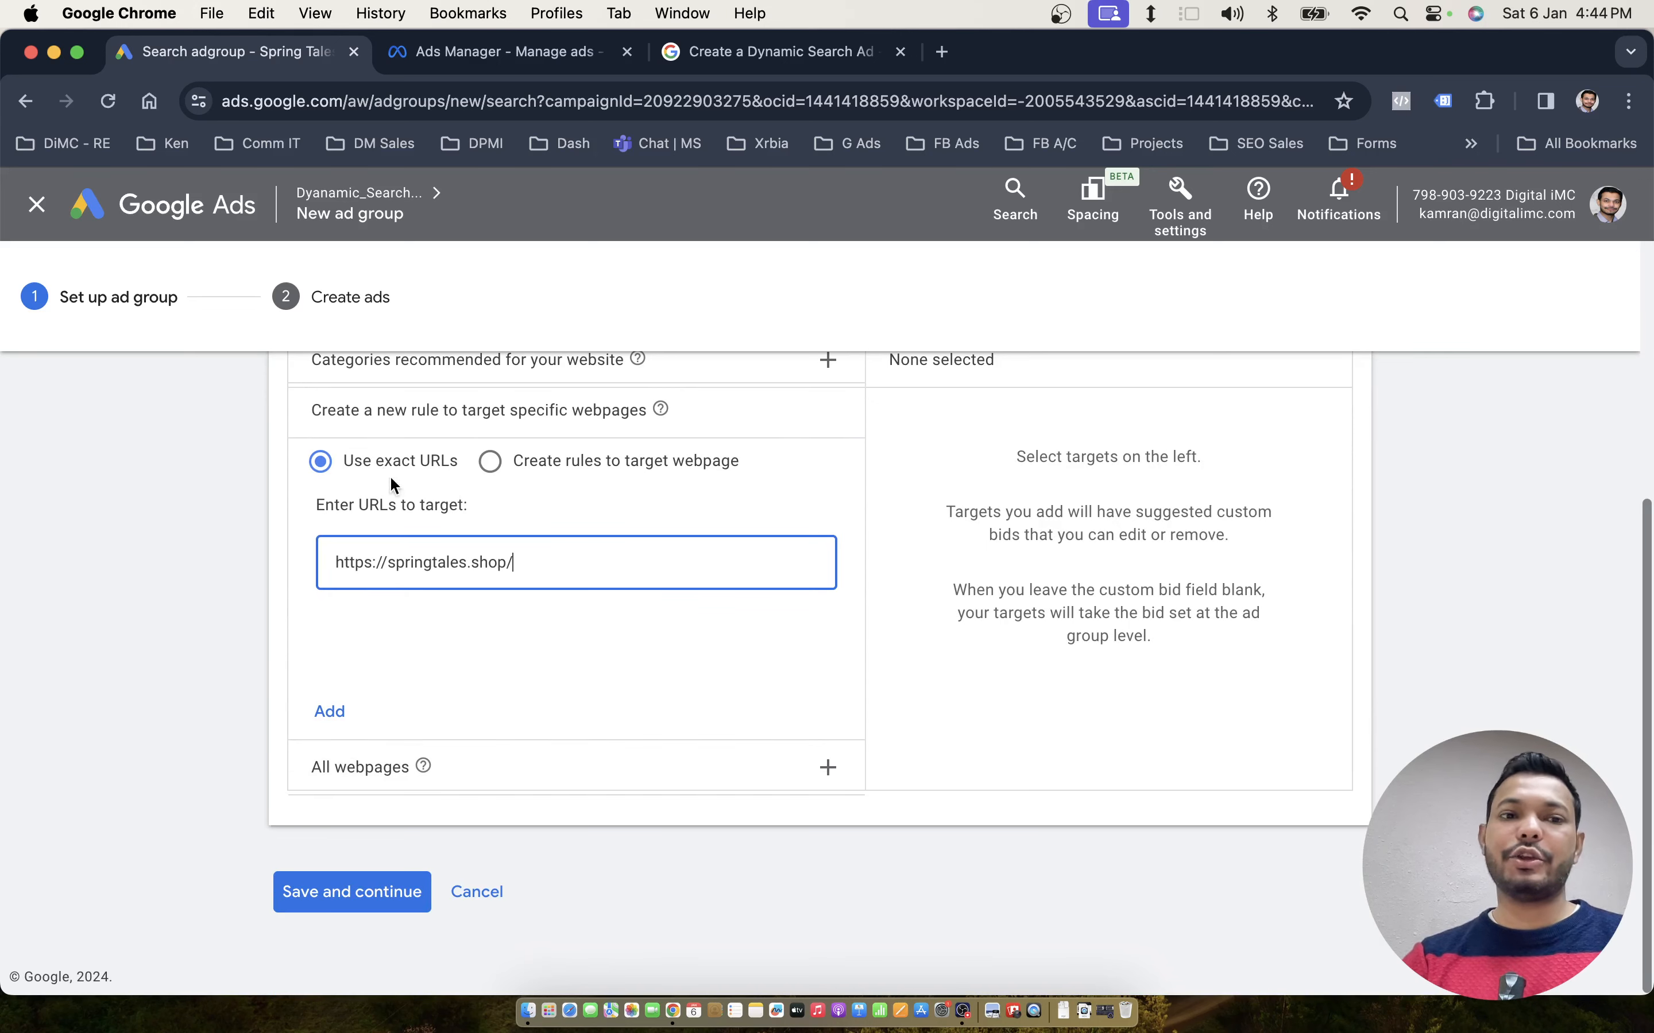
{"action": "left_click", "coordinate": [263, 566]}
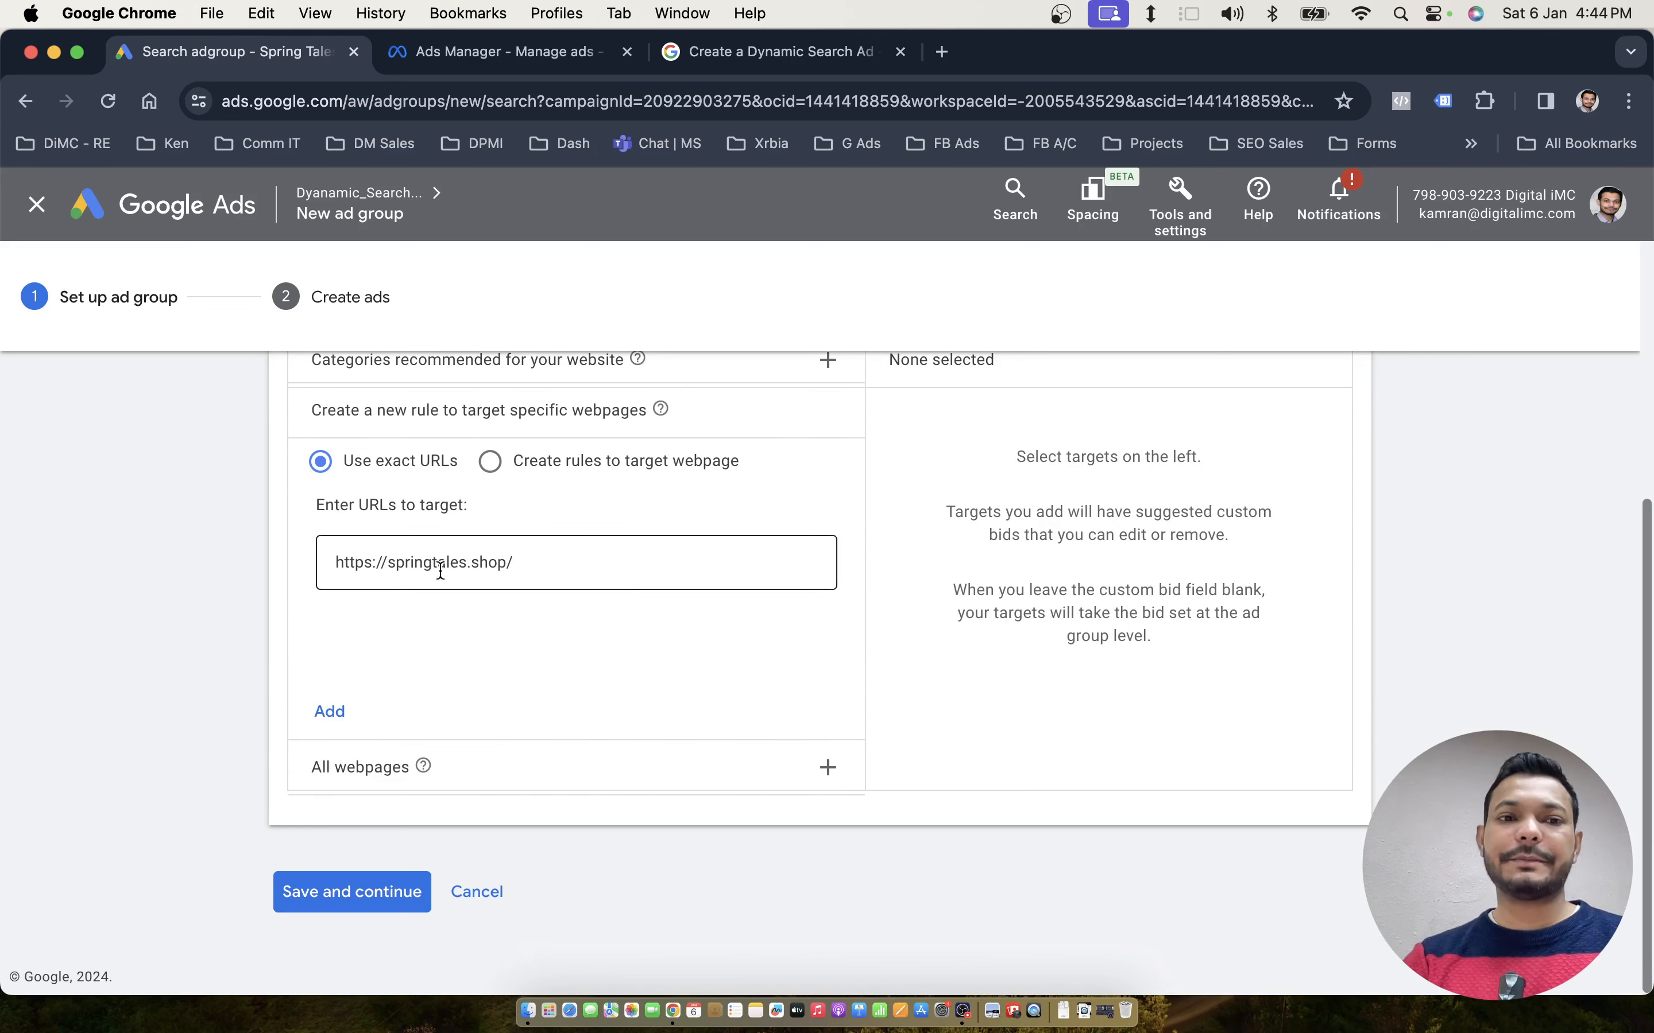
{"action": "left_click", "coordinate": [379, 890]}
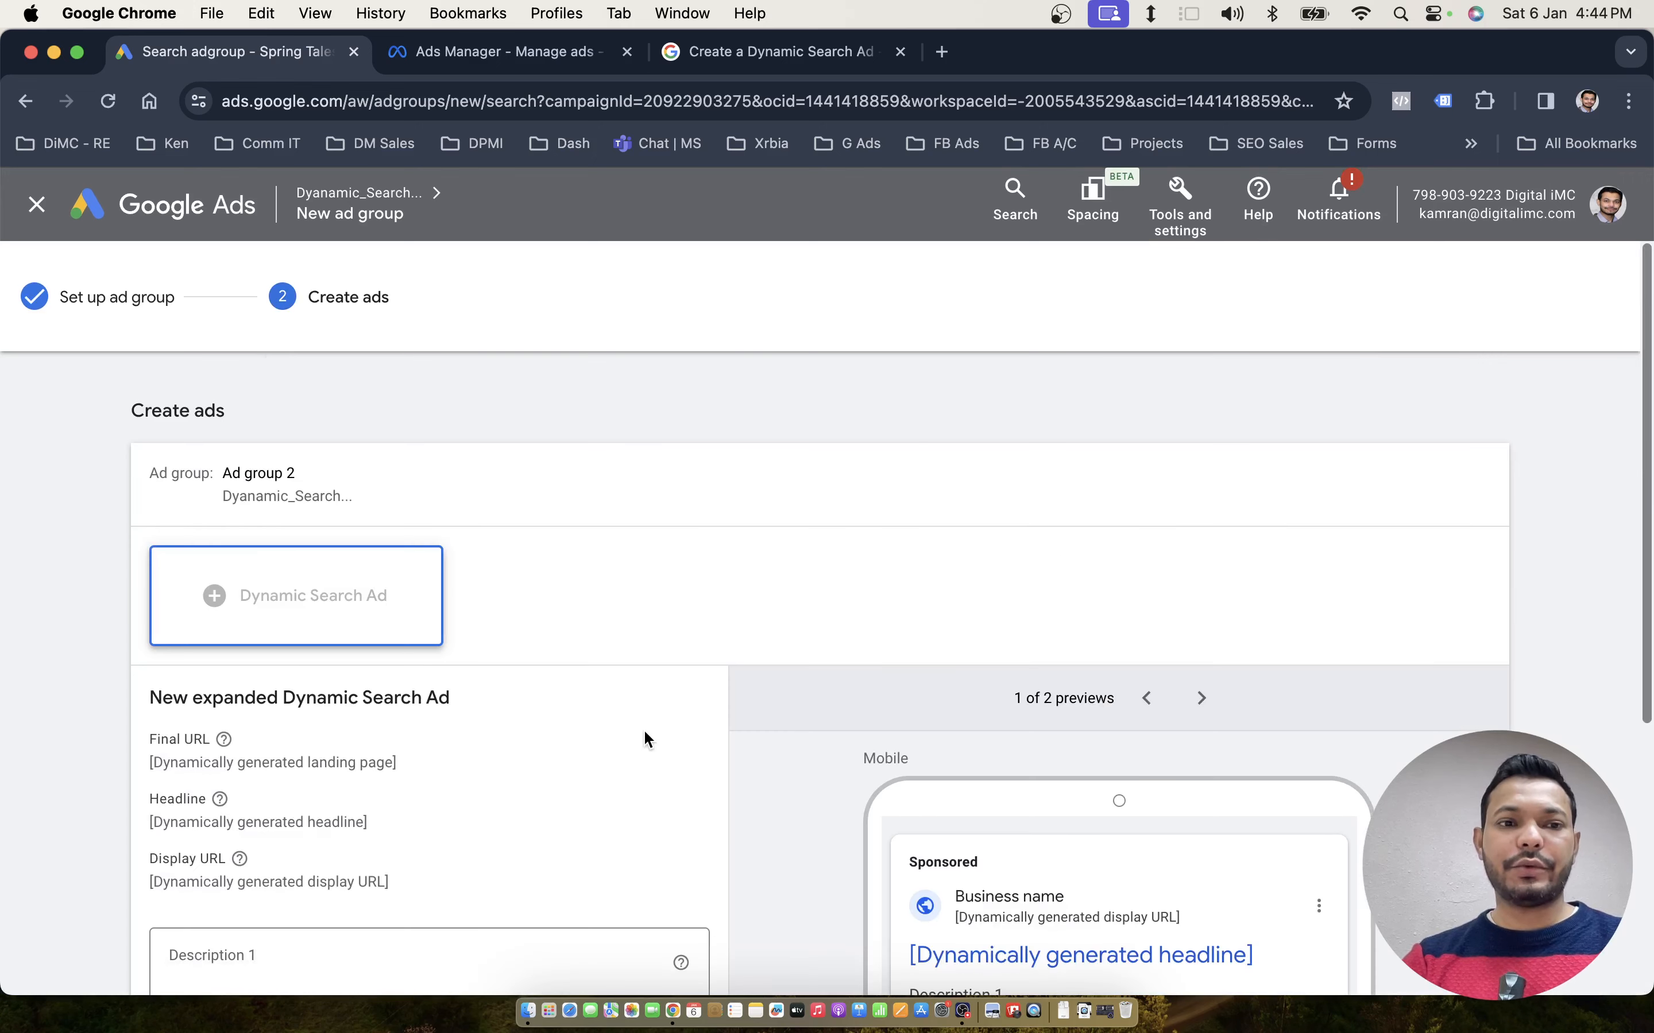
Write "Artificial Jewellery" as the first description of the new expanded Dynamic Search Ad
{"action": "scroll", "coordinate": [479, 653], "scroll_direction": "down", "scroll_amount": 2}
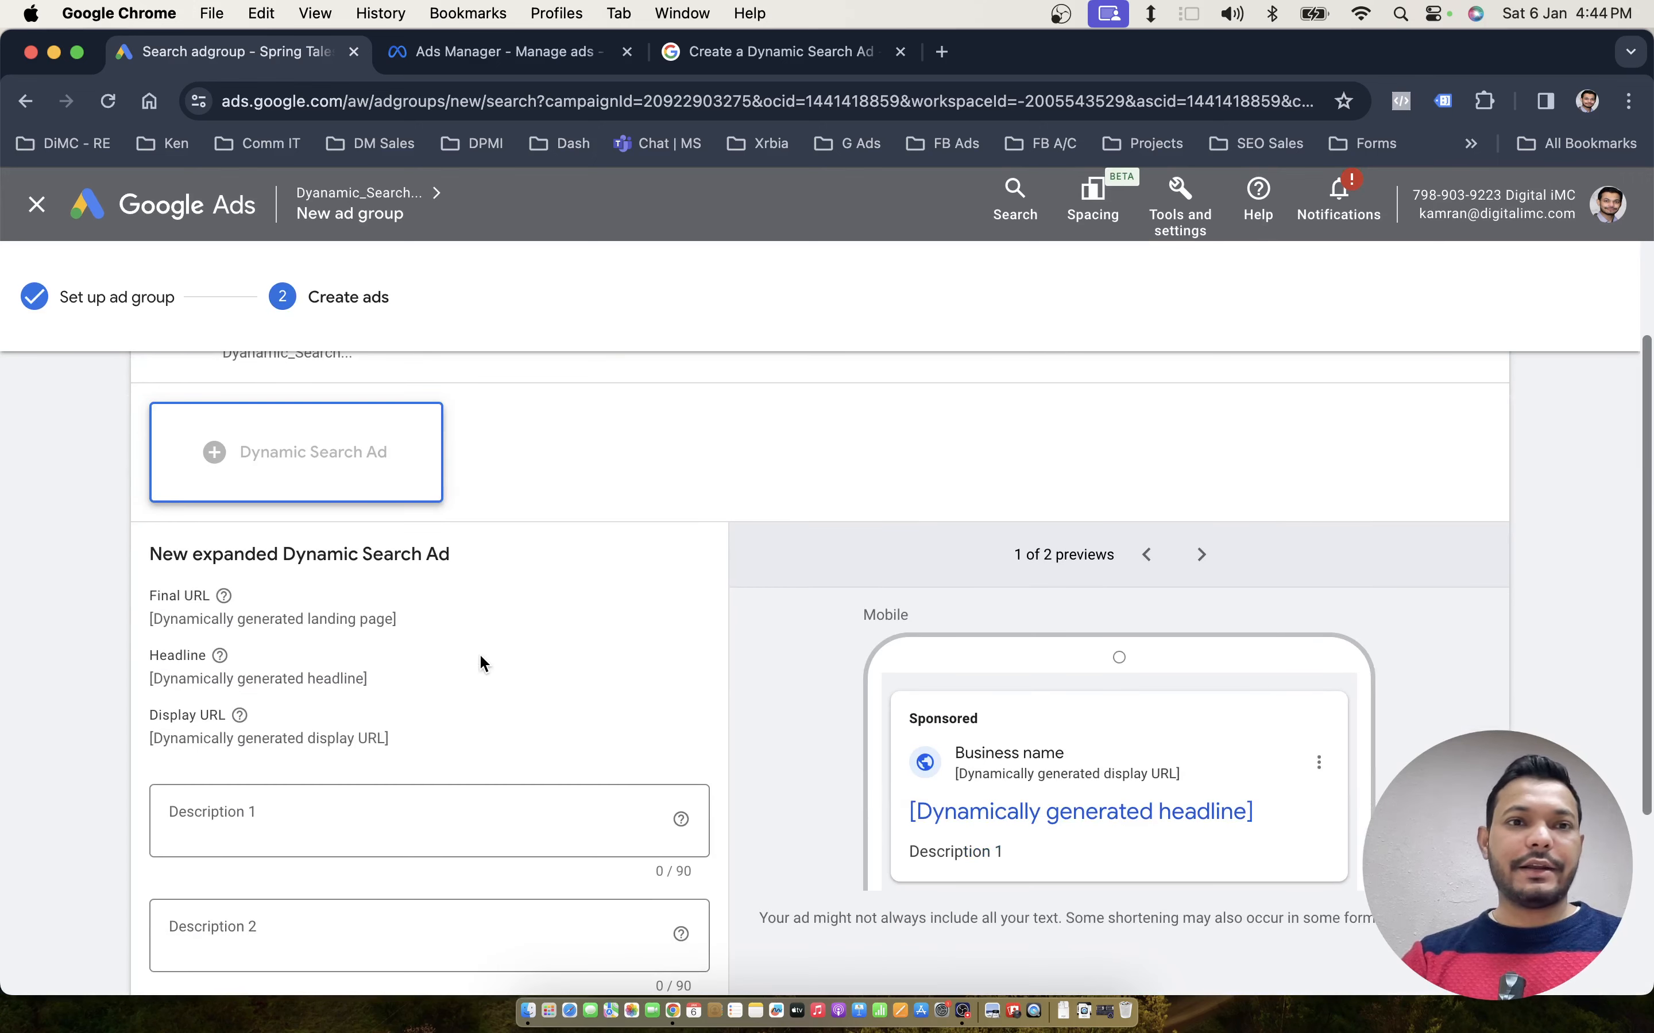
{"action": "scroll", "coordinate": [479, 652], "scroll_direction": "down", "scroll_amount": 3}
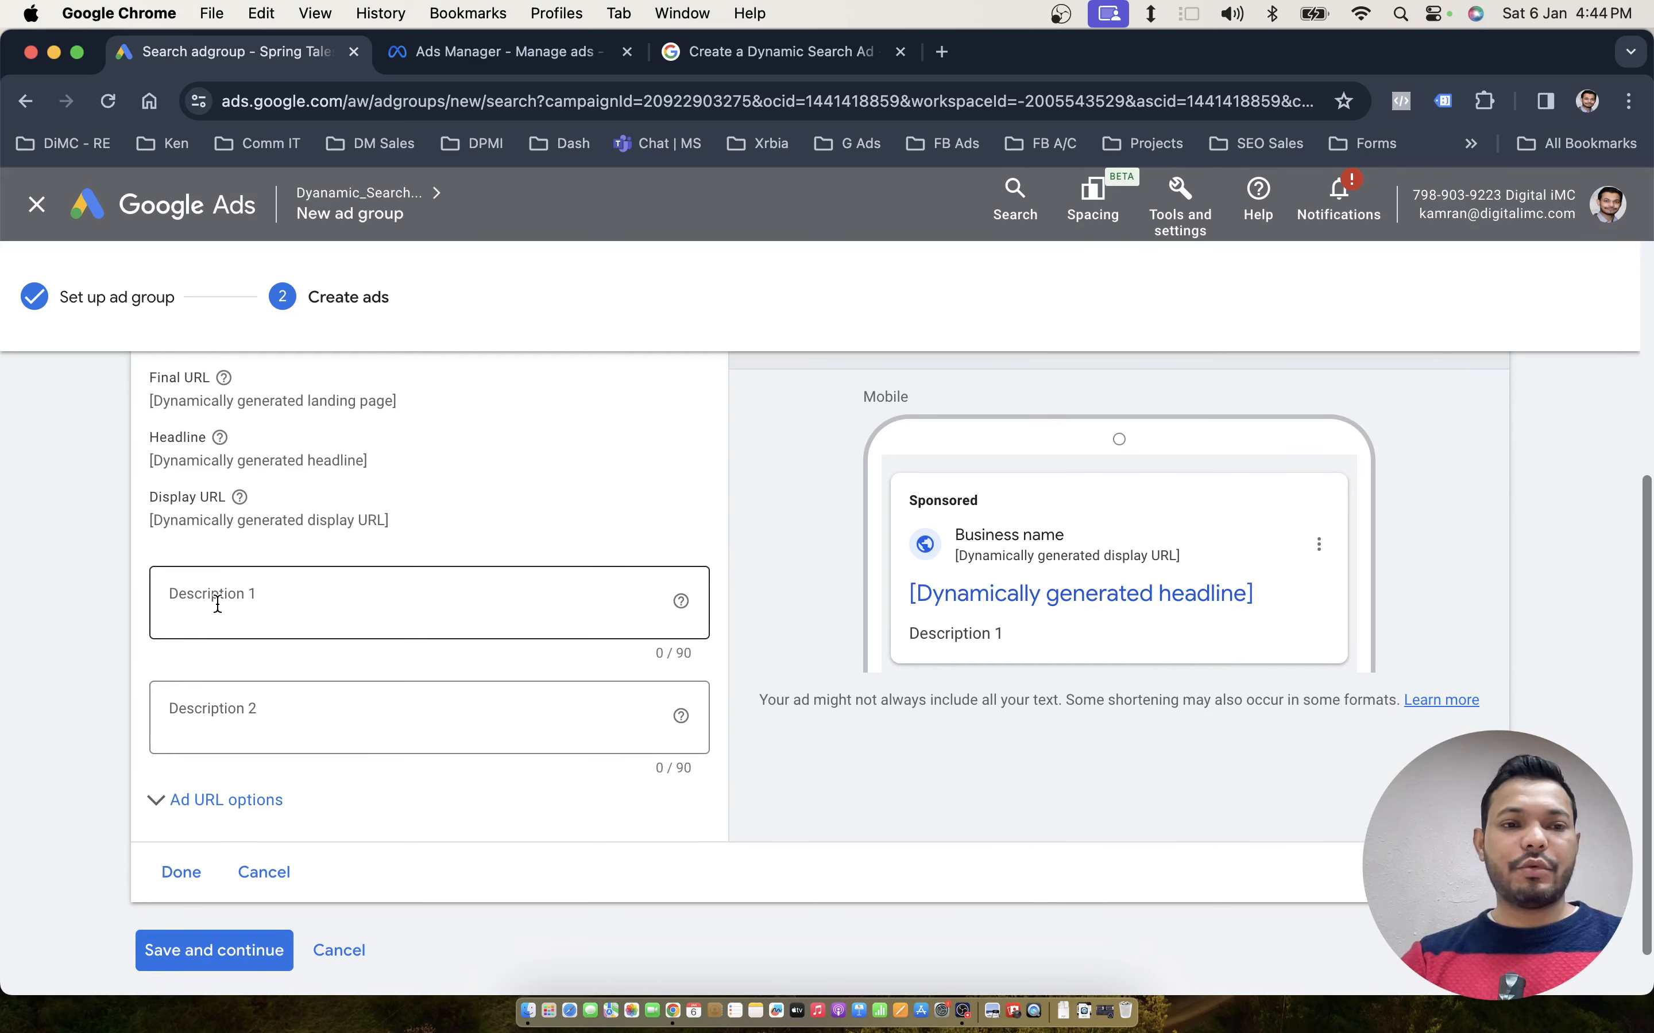
{"action": "left_click", "coordinate": [217, 604]}
{"action": "type", "text": "Art"}
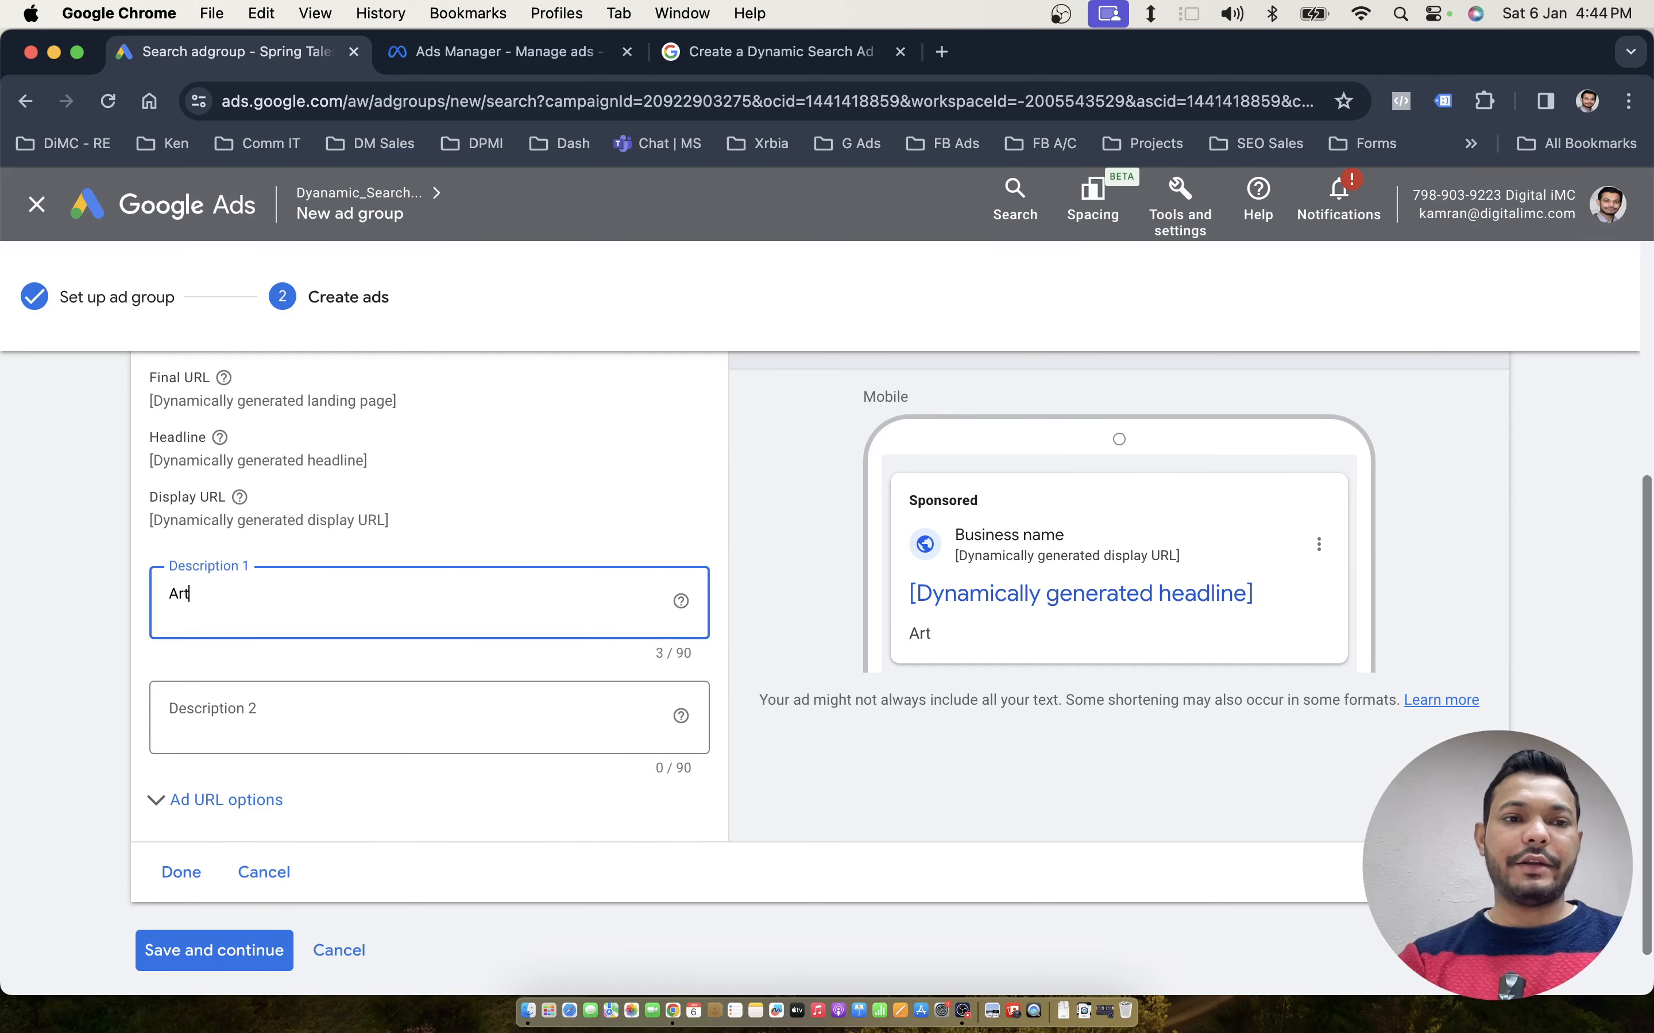
{"action": "type", "text": "ificail"}
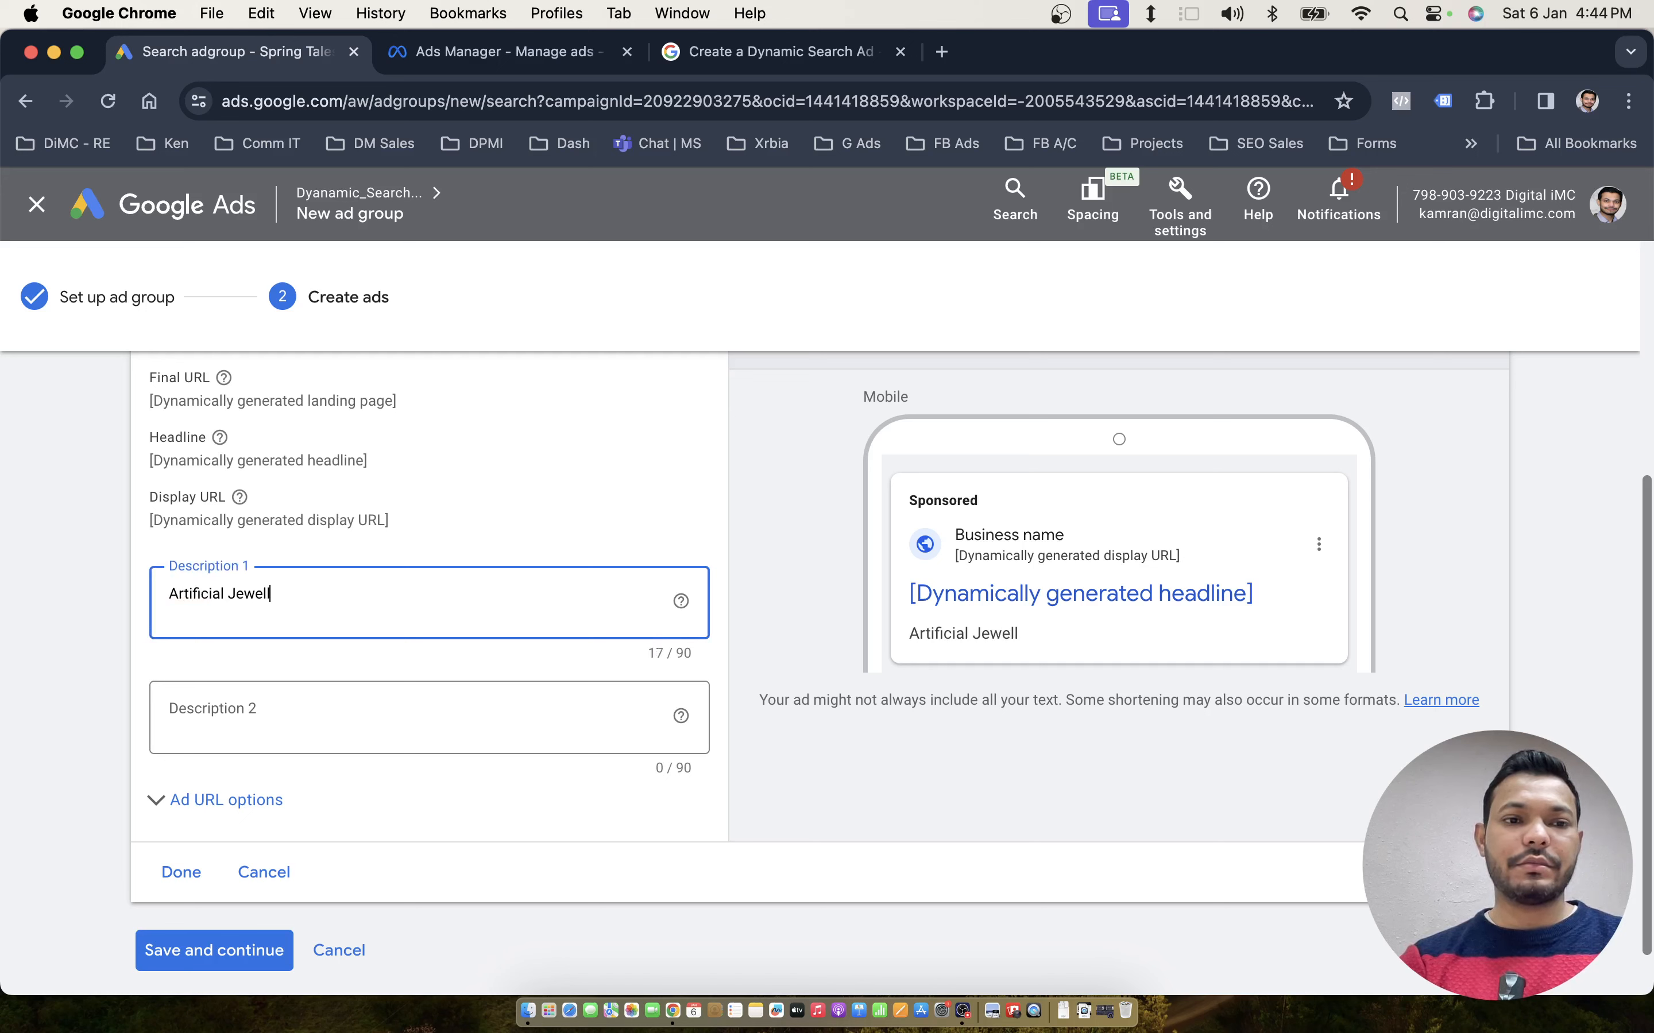
Reuse the word Jewellery to make the second description "Jewellery online", finish the ad and save the ad group
{"action": "double_click", "coordinate": [251, 595]}
{"action": "key", "text": "super+c"}
{"action": "left_click", "coordinate": [279, 718]}
{"action": "key", "text": "super+v"}
{"action": "type", "text": "o"}
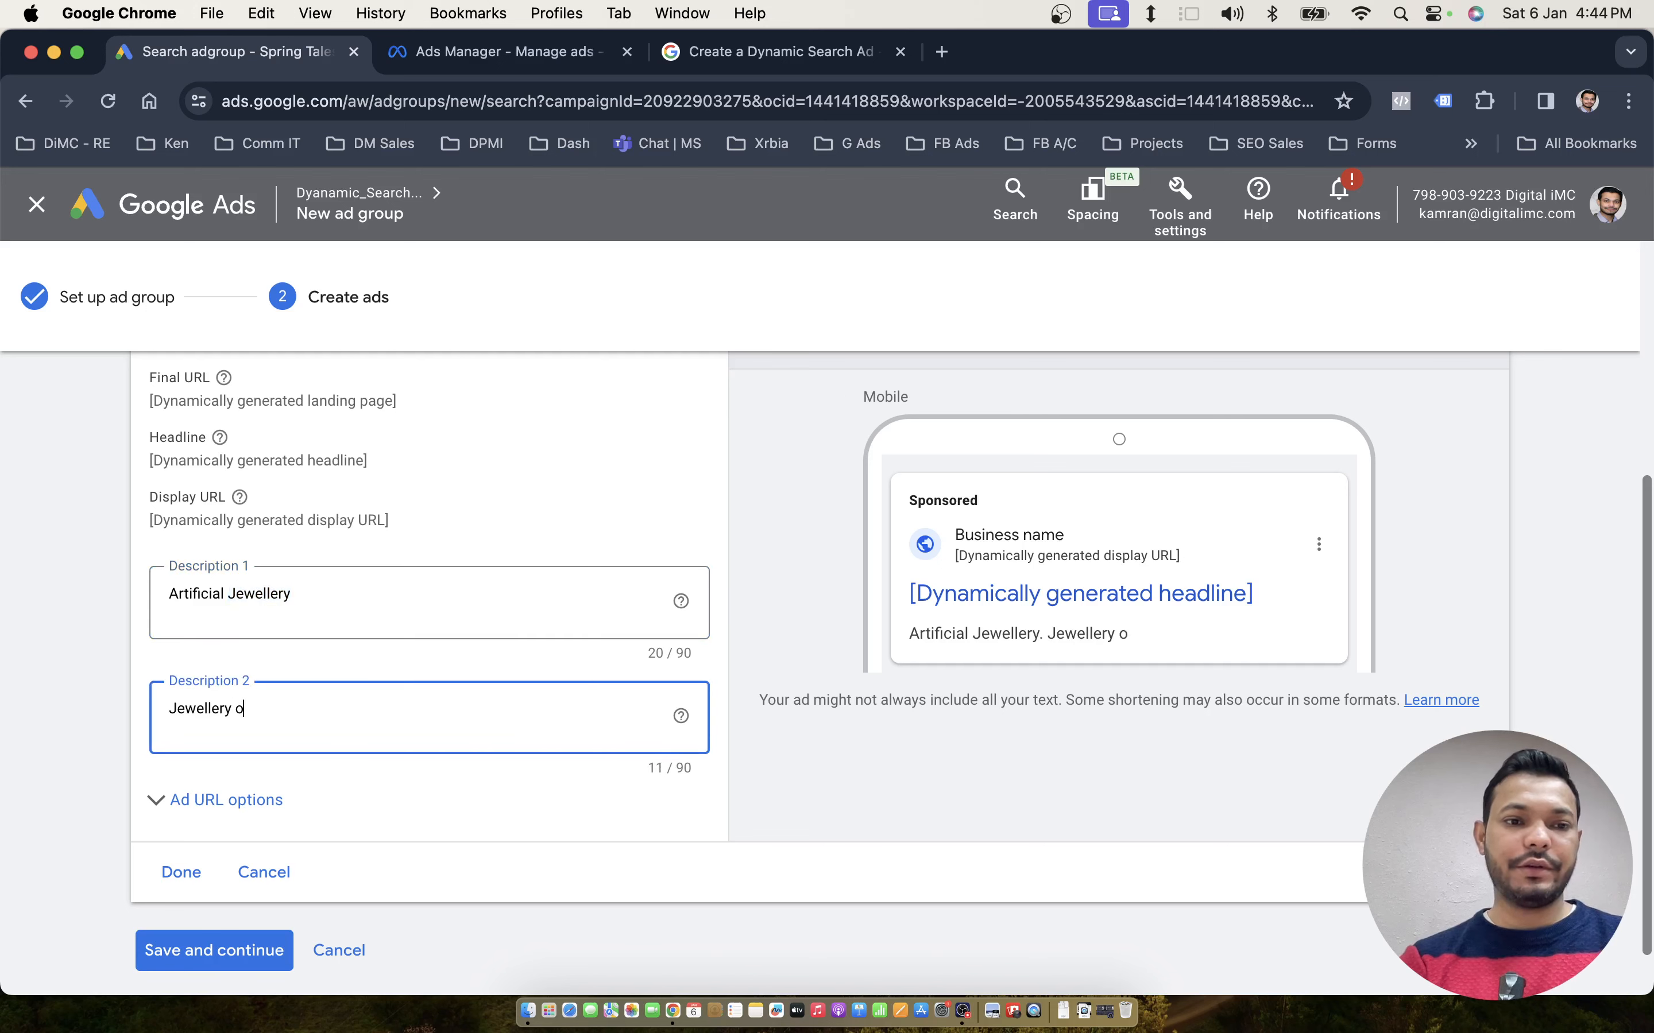
{"action": "type", "text": "nline"}
{"action": "left_click", "coordinate": [197, 880]}
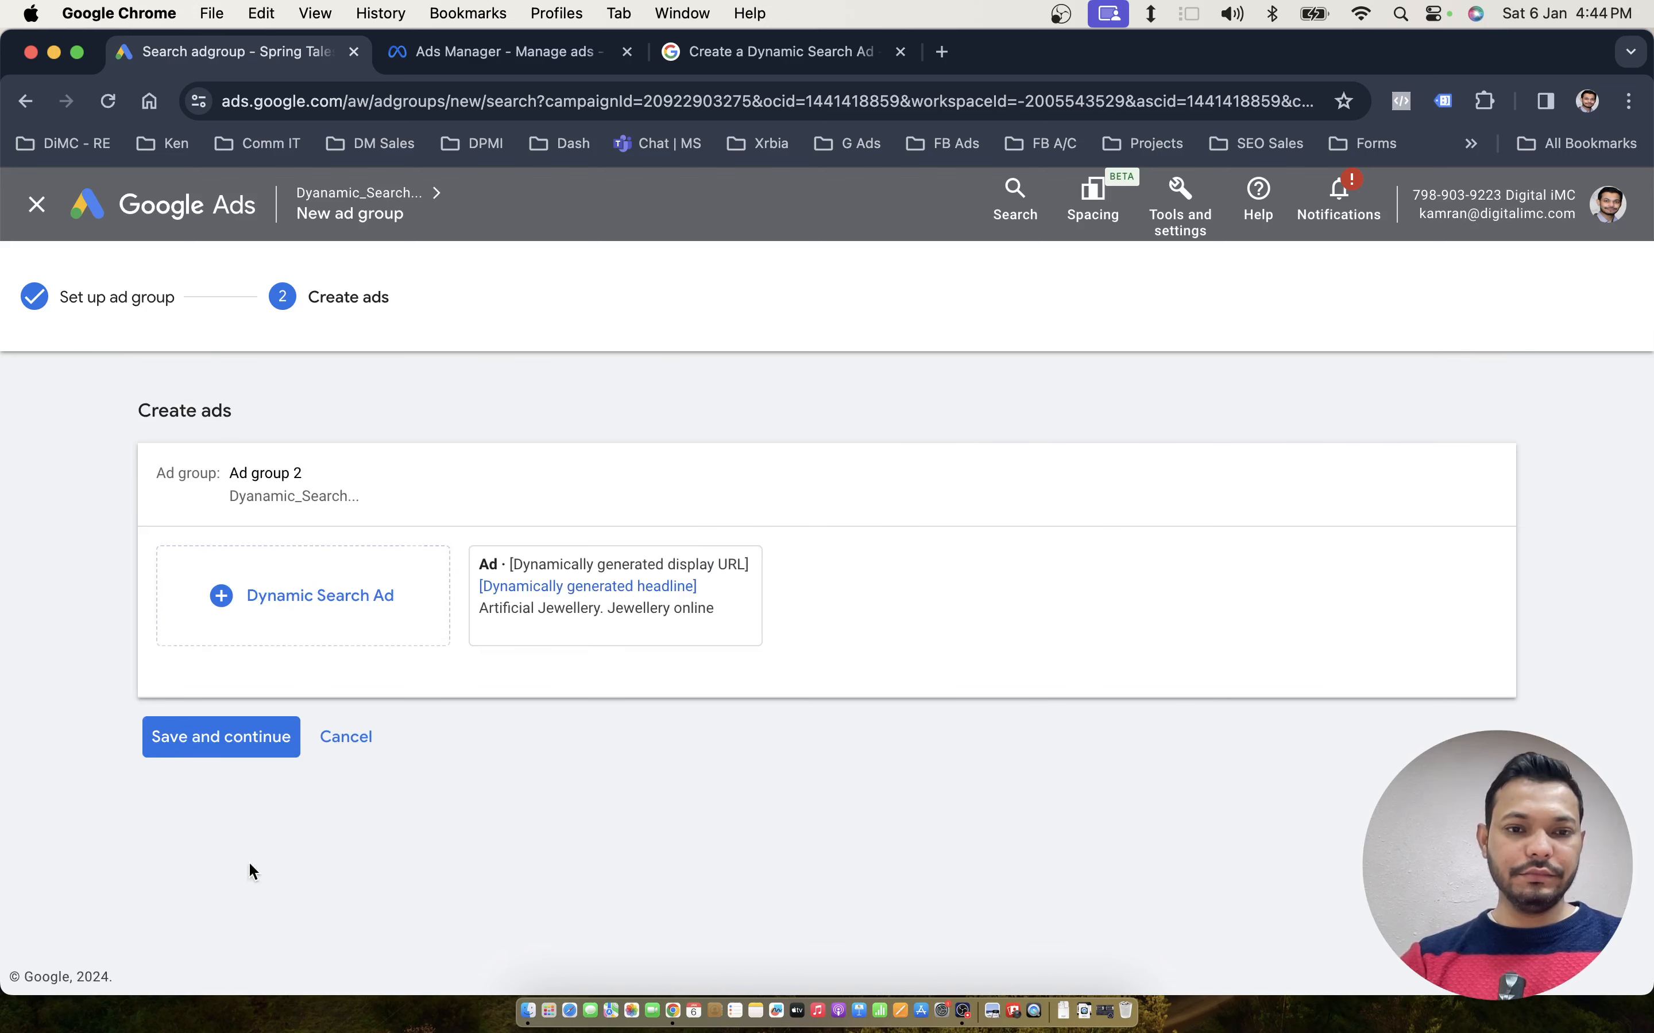
{"action": "left_click", "coordinate": [241, 738]}
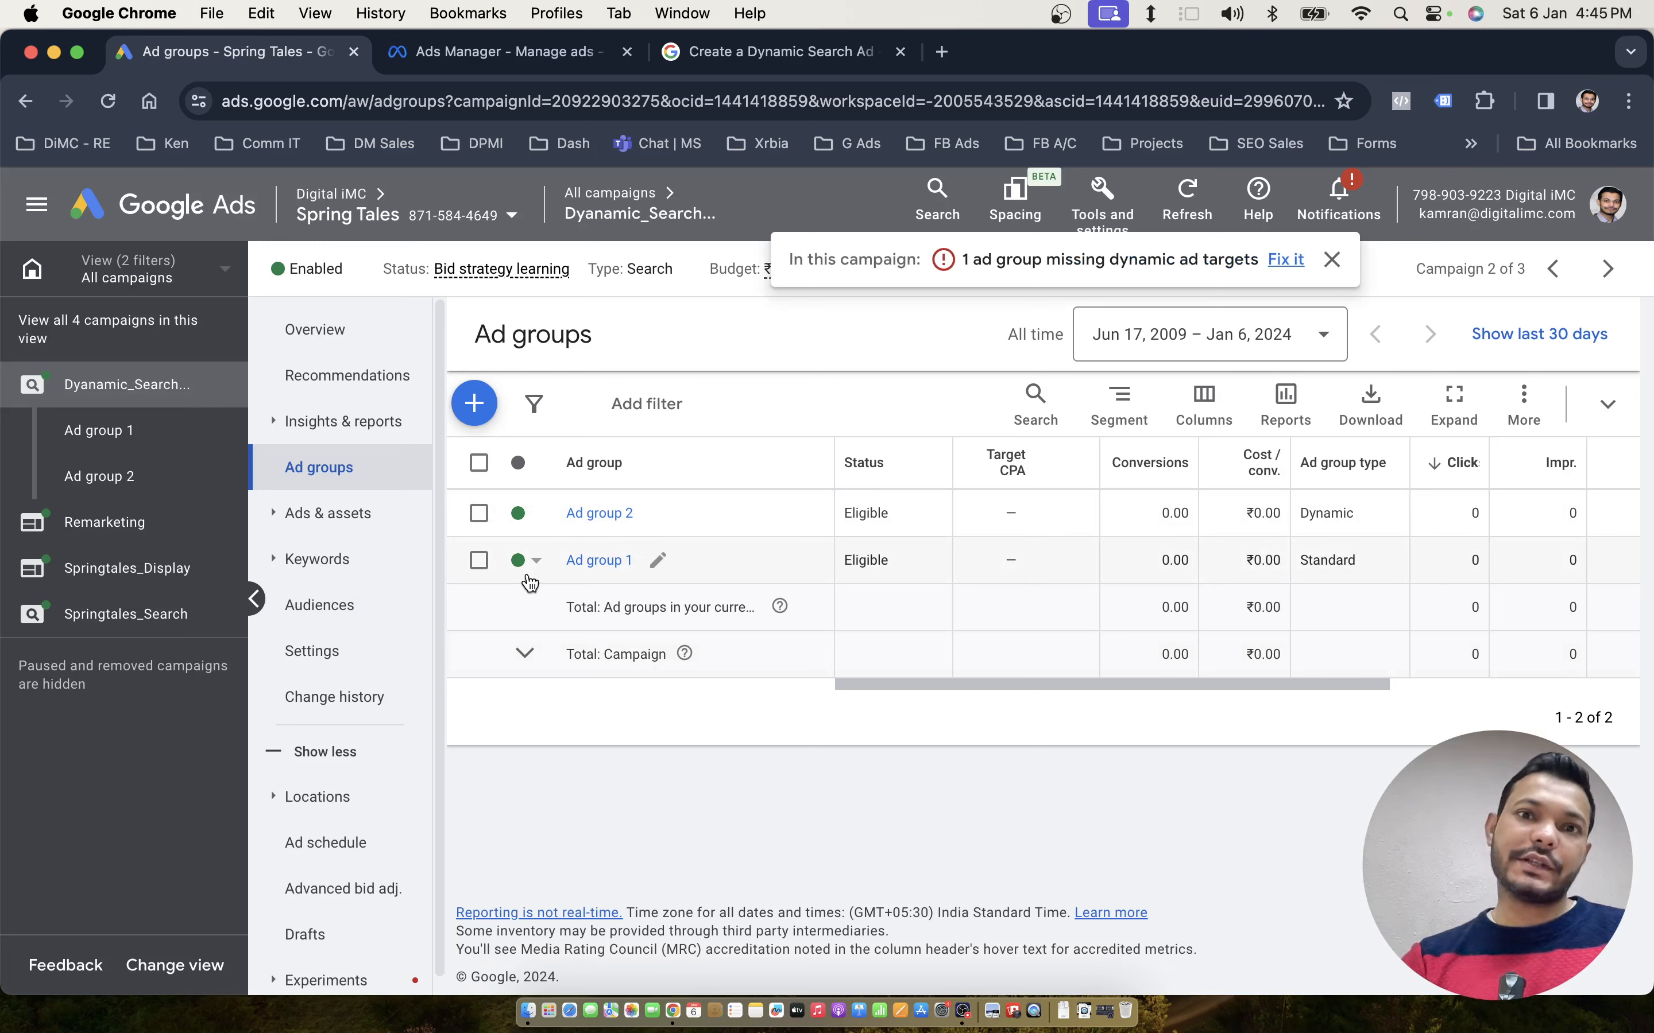
Dismiss the campaign notice about missing dynamic ad targets and remove the standard Ad group 1
{"action": "left_click", "coordinate": [1330, 259]}
{"action": "left_click", "coordinate": [478, 560]}
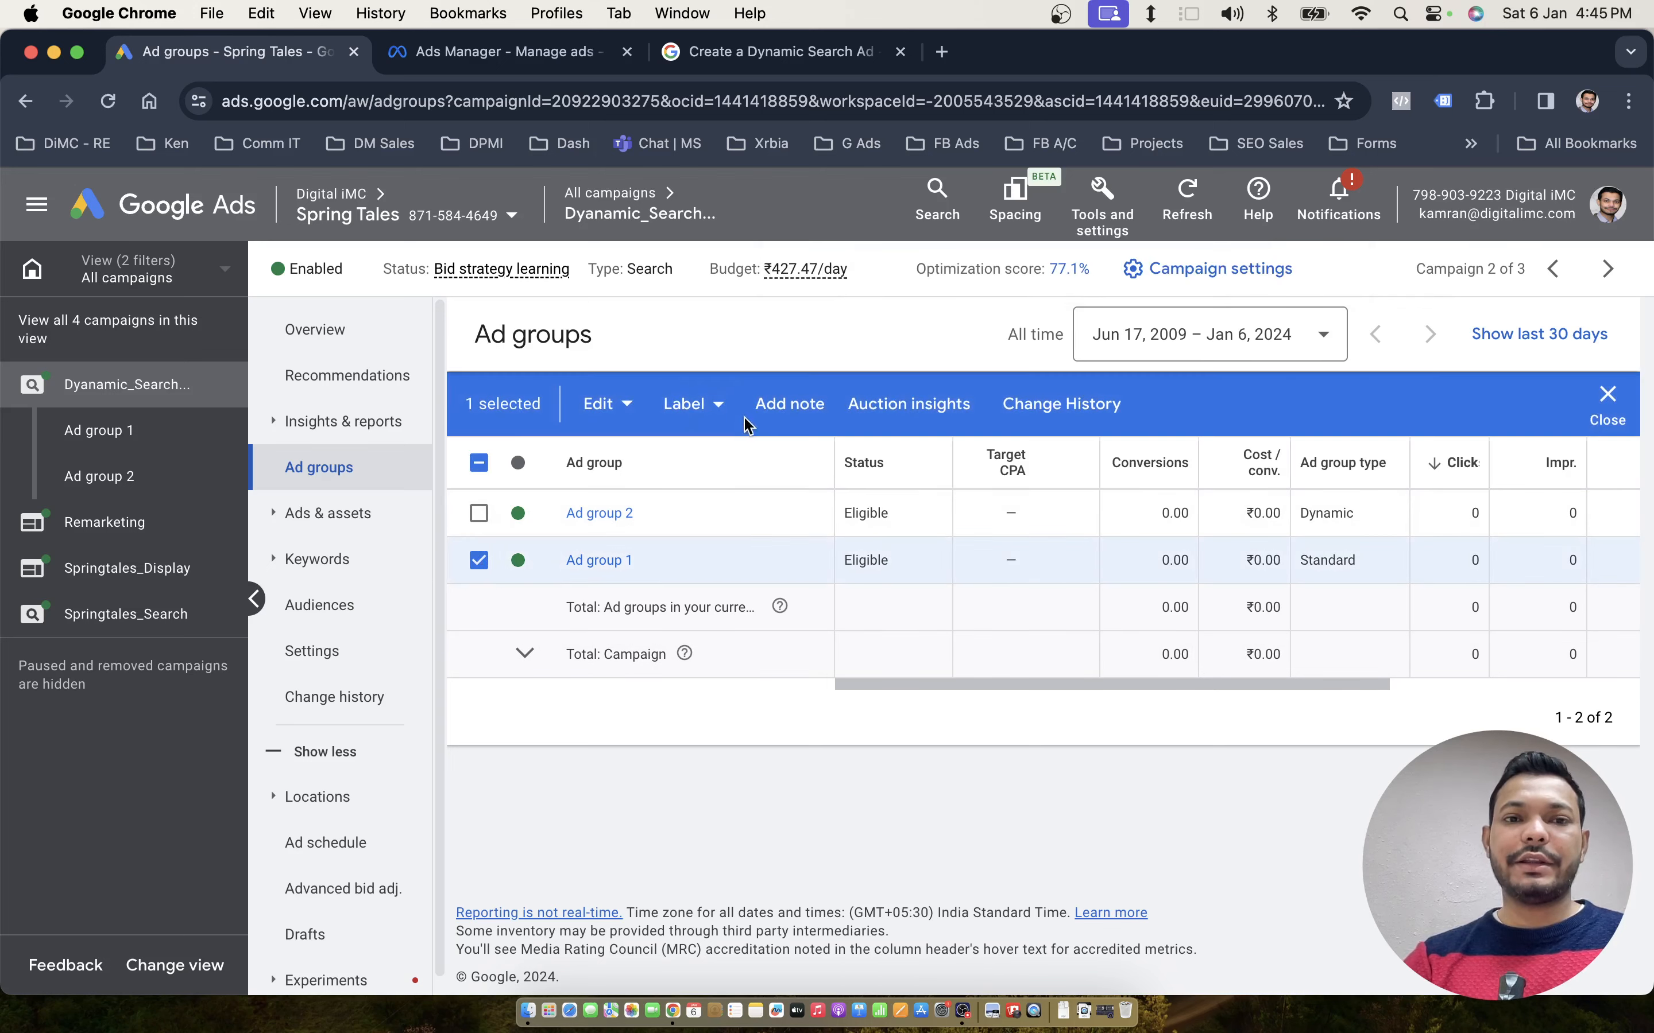
{"action": "left_click", "coordinate": [602, 404]}
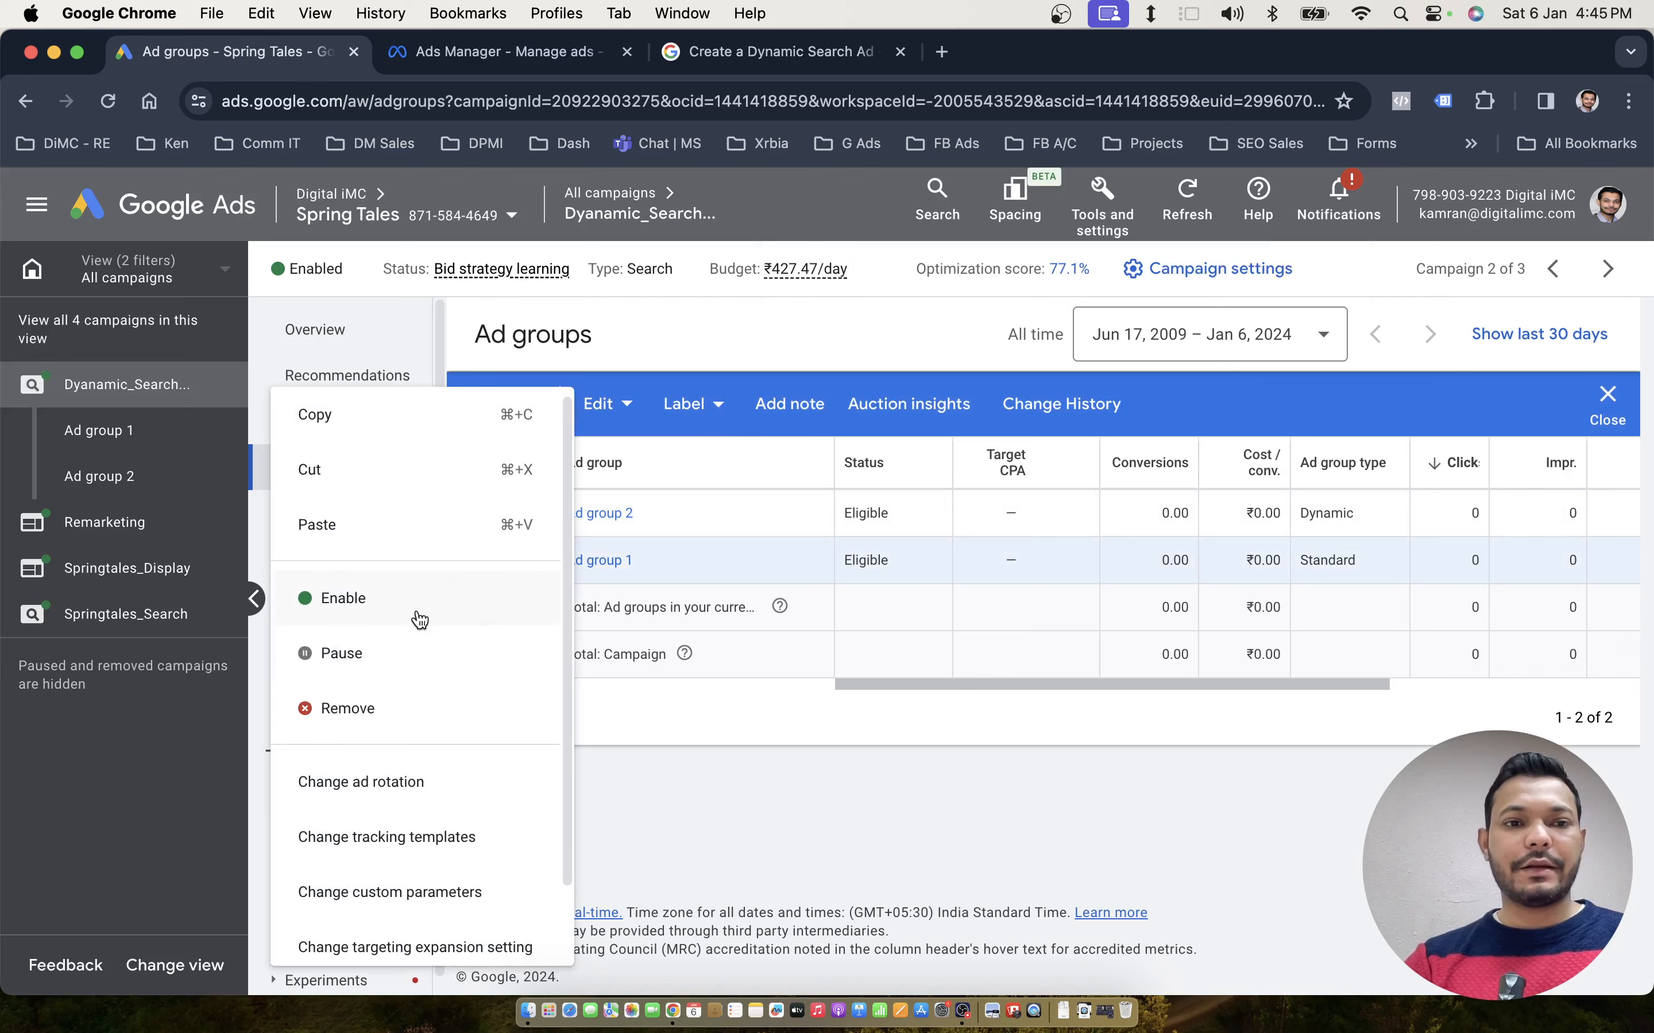
{"action": "left_click", "coordinate": [410, 708]}
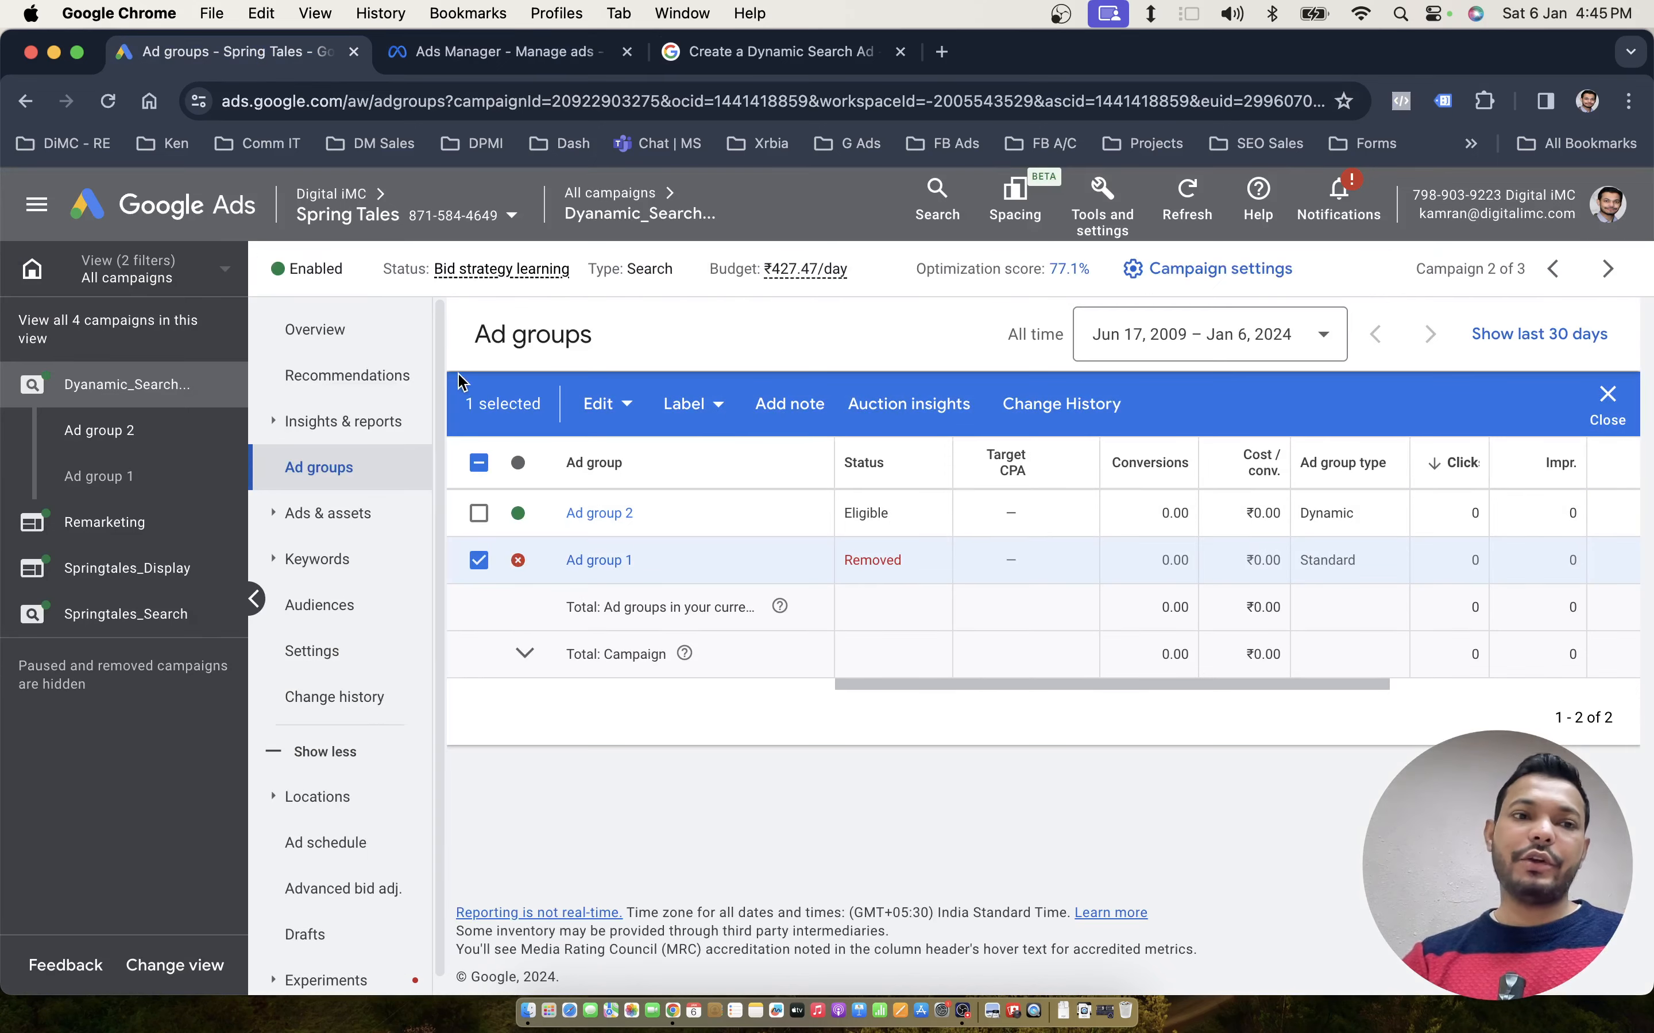
View the Springtales_Search campaign's ad groups and switch to the presentation slide on optimizing a DSA campaign
{"action": "left_click", "coordinate": [85, 631]}
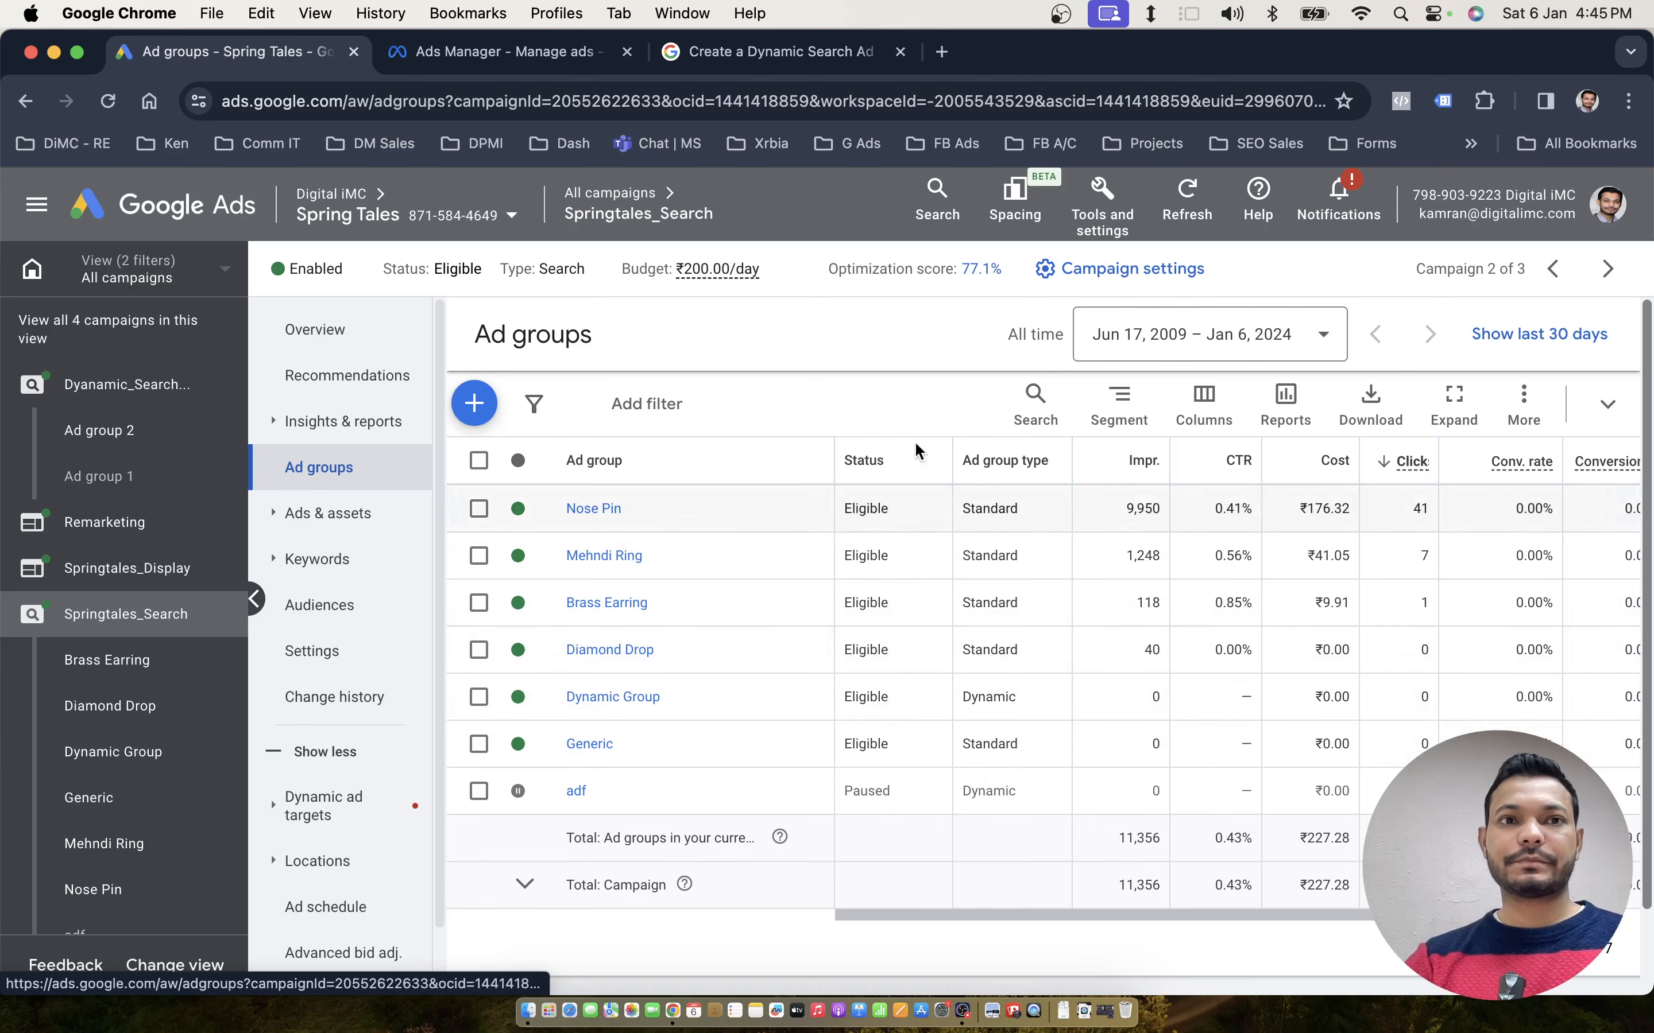
{"action": "key", "text": "ctrl+Left"}
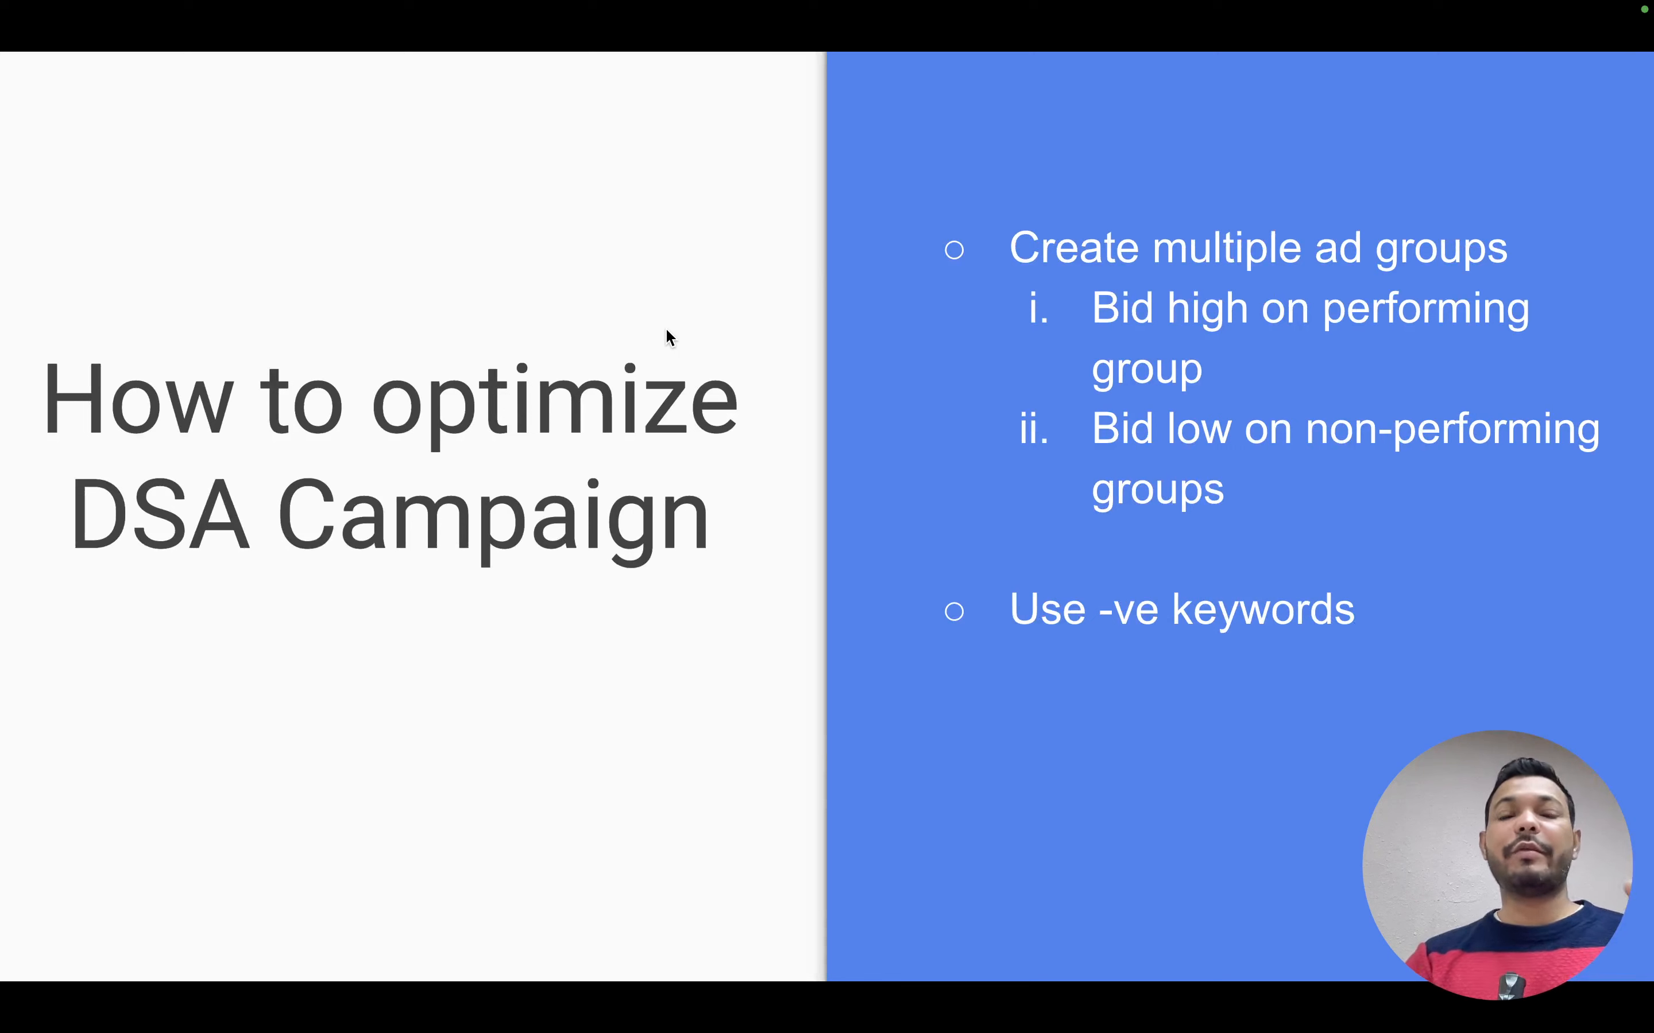